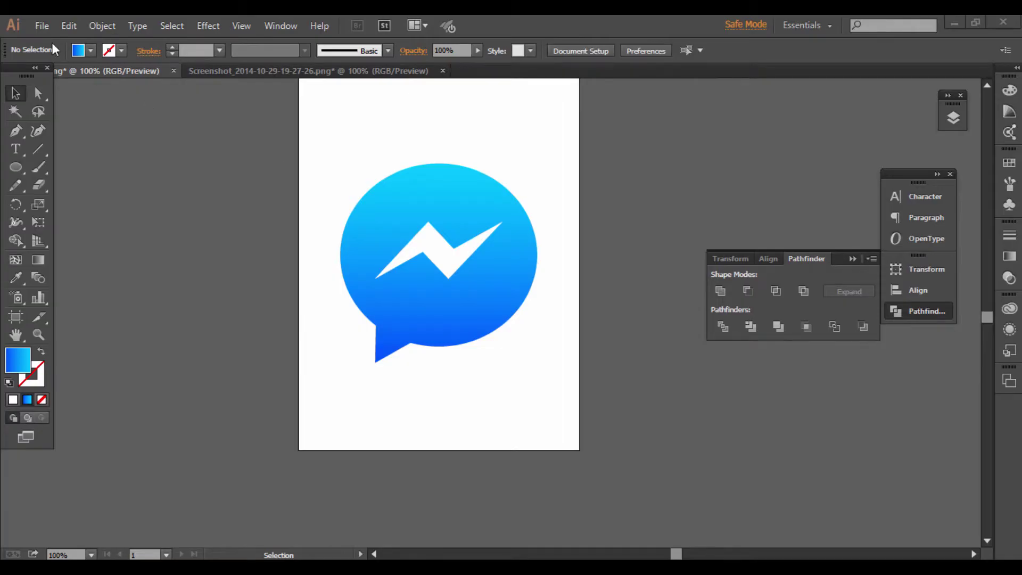
Create a new 375 × 667 pt document
{"action": "left_click", "coordinate": [42, 25]}
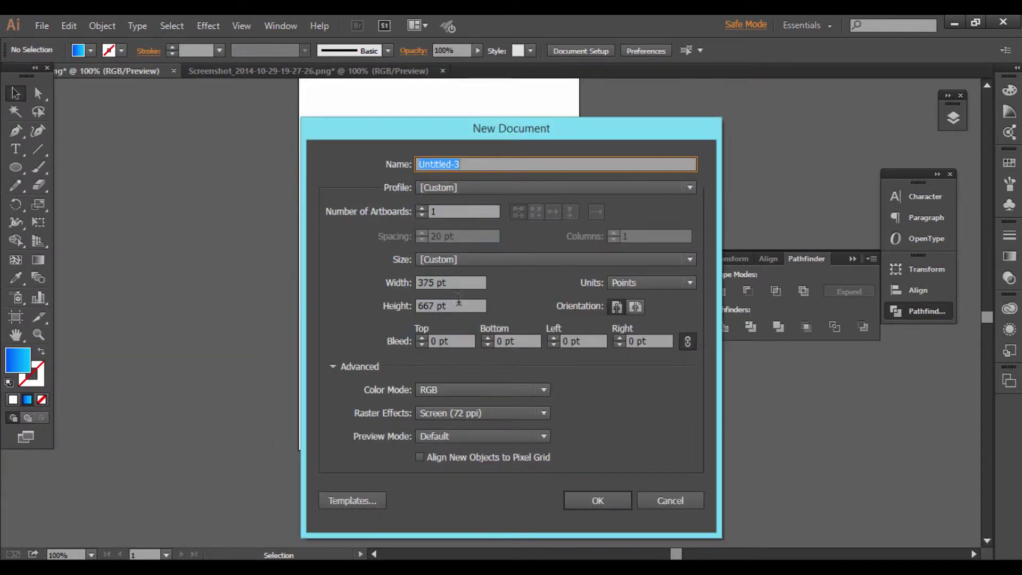
{"action": "left_click", "coordinate": [451, 283]}
{"action": "left_click", "coordinate": [606, 500]}
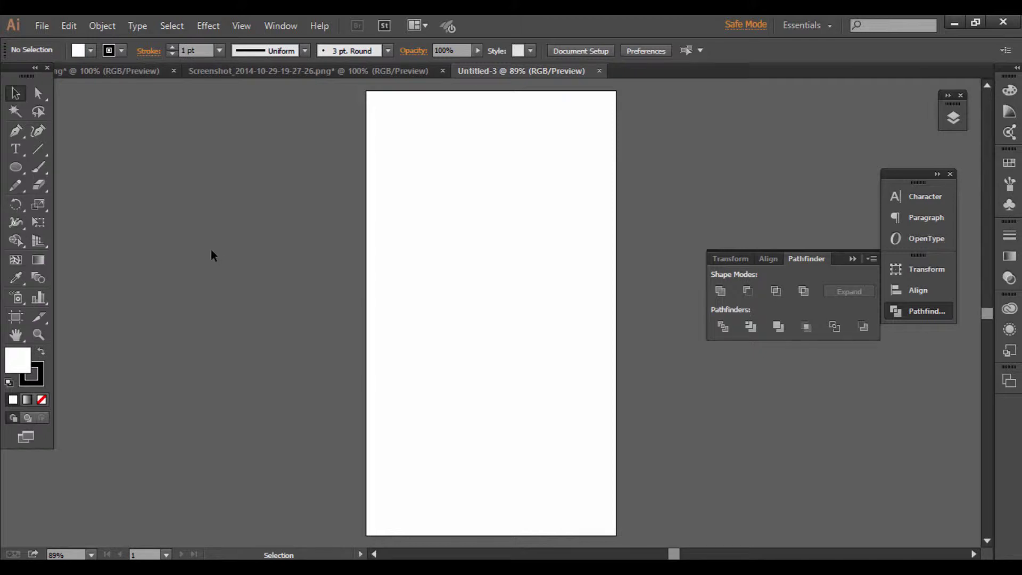
Draw a white rectangle filling the whole artboard and remove its stroke
{"action": "left_click_drag", "start_coordinate": [15, 166], "coordinate": [64, 172]}
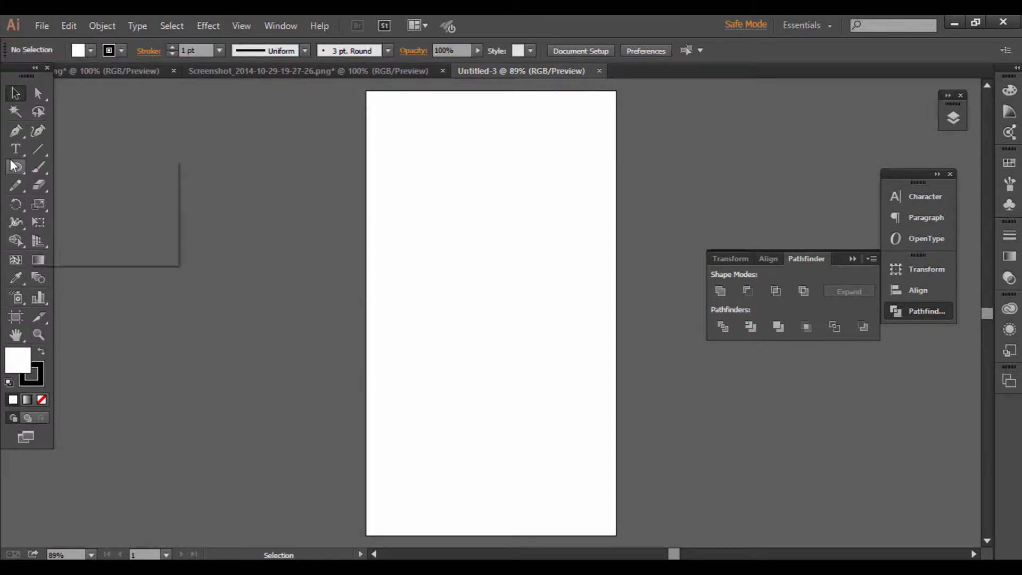
{"action": "mouse_move", "coordinate": [367, 91]}
{"action": "left_mouse_down"}
{"action": "mouse_move", "coordinate": [516, 244]}
{"action": "mouse_move", "coordinate": [616, 535]}
{"action": "left_mouse_up"}
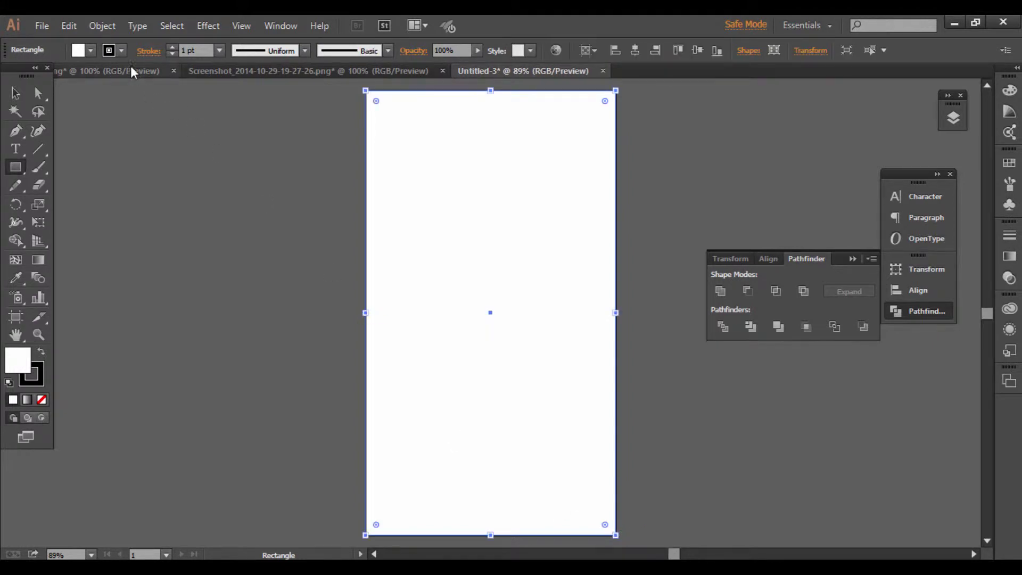
{"action": "left_click", "coordinate": [122, 50]}
{"action": "left_click", "coordinate": [10, 75]}
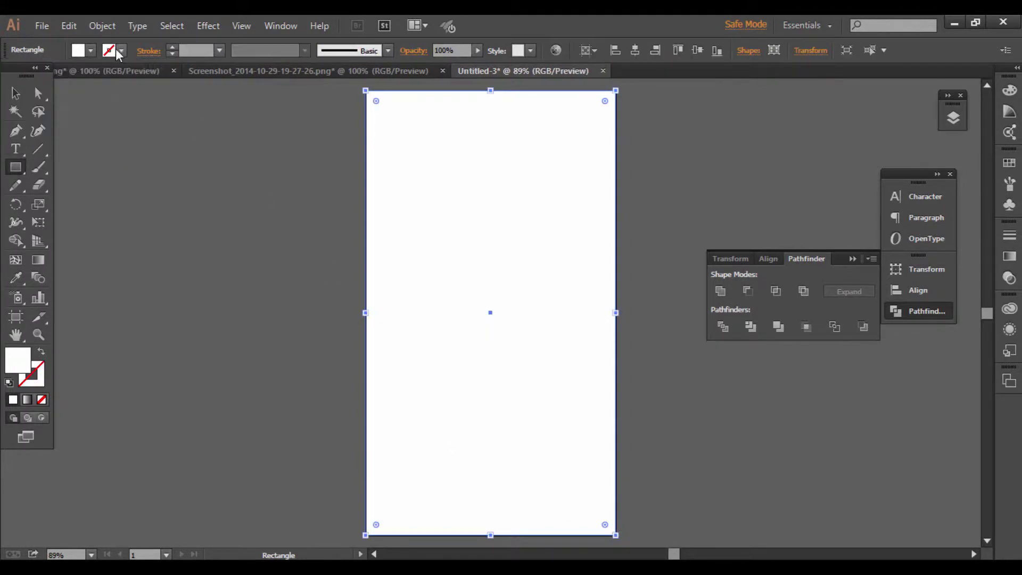
{"action": "left_click", "coordinate": [16, 93]}
{"action": "left_click", "coordinate": [206, 174]}
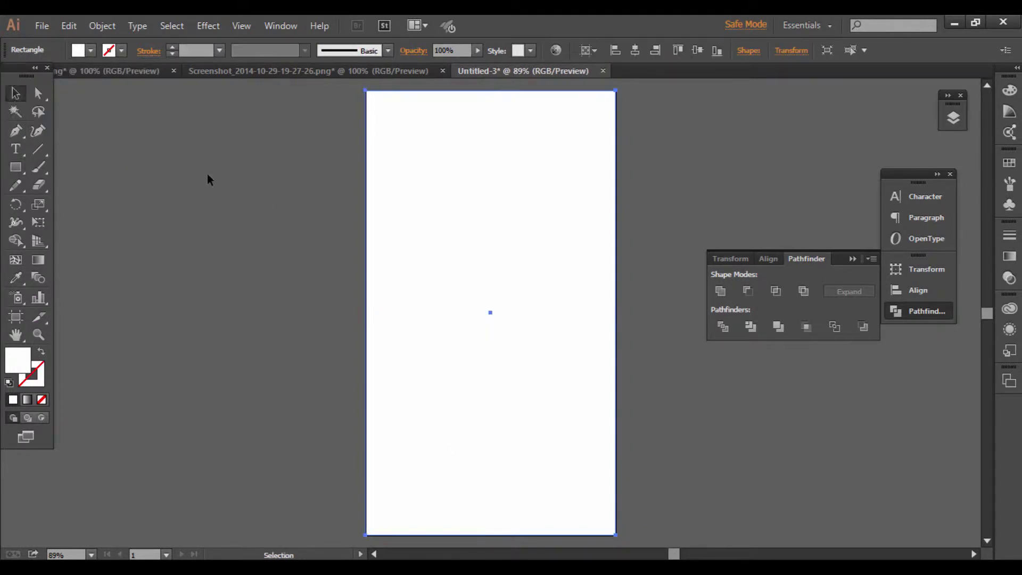
{"action": "left_click", "coordinate": [120, 69]}
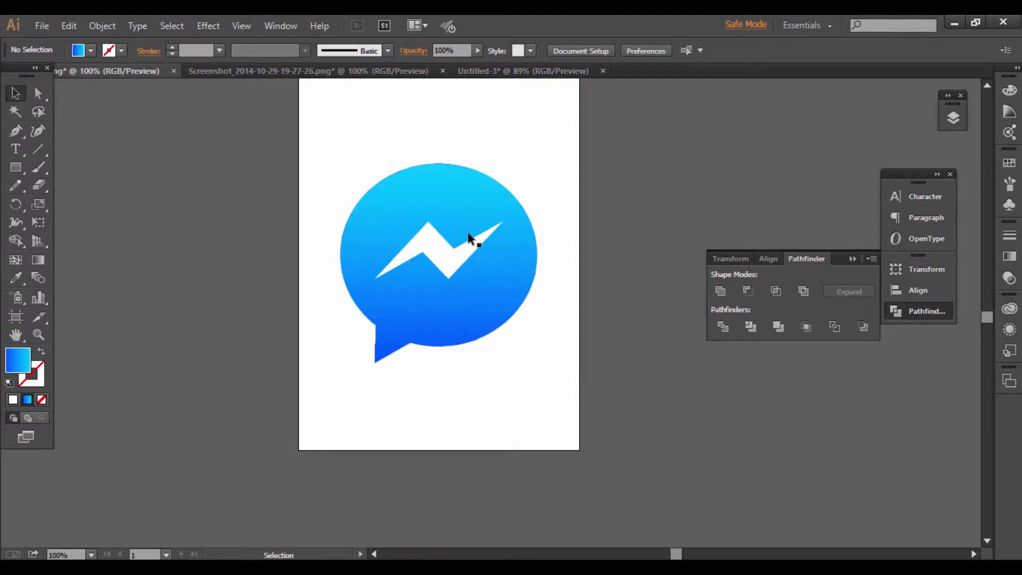
Copy the Messenger logo onto the new artboard, scale it down and place it near the top
{"action": "left_click_drag", "start_coordinate": [471, 292], "coordinate": [476, 184]}
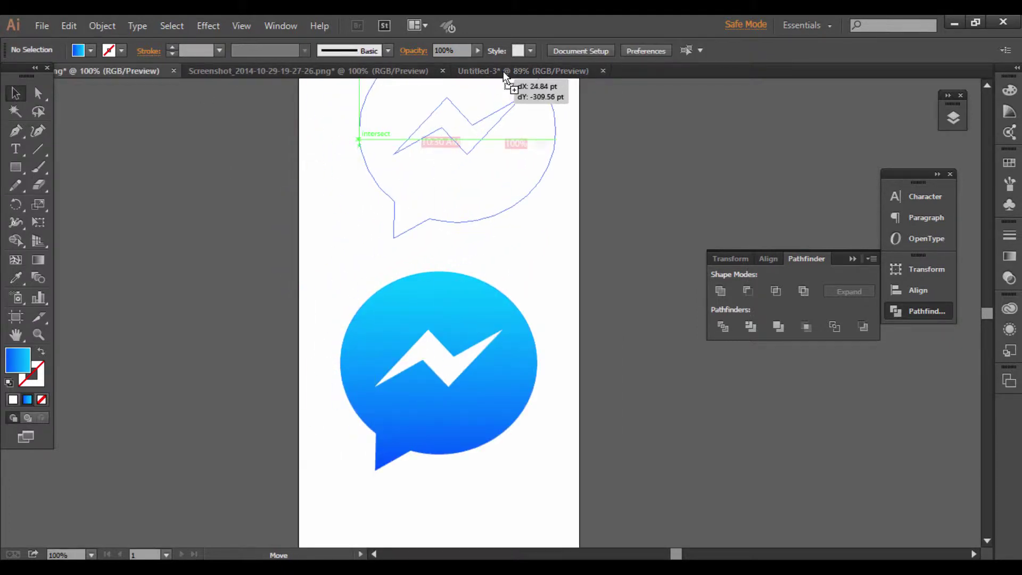
{"action": "left_click_drag", "start_coordinate": [509, 268], "coordinate": [510, 271]}
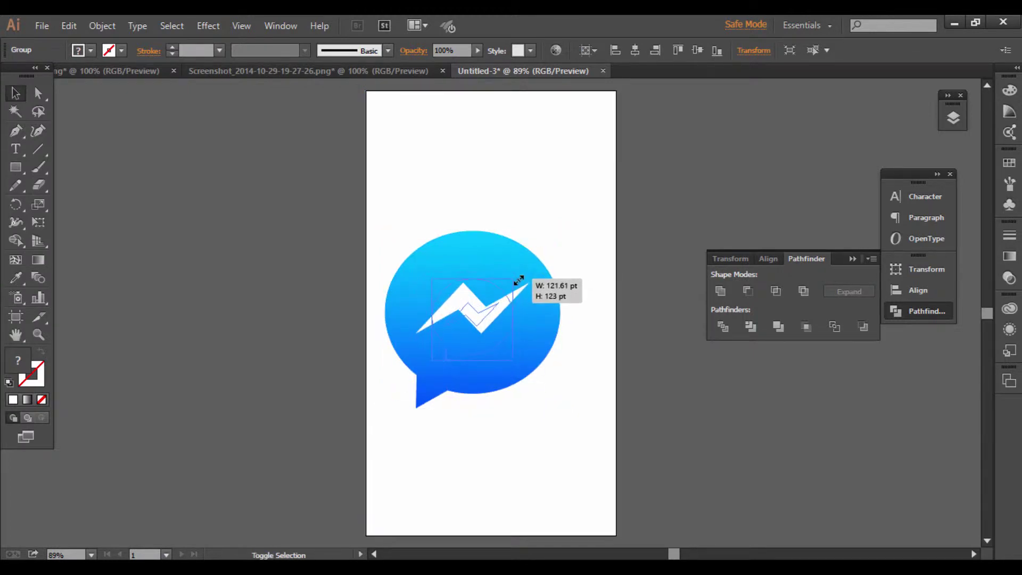
{"action": "mouse_move", "coordinate": [557, 233]}
{"action": "left_mouse_down"}
{"action": "mouse_move", "coordinate": [513, 278]}
{"action": "mouse_move", "coordinate": [512, 198]}
{"action": "left_mouse_up"}
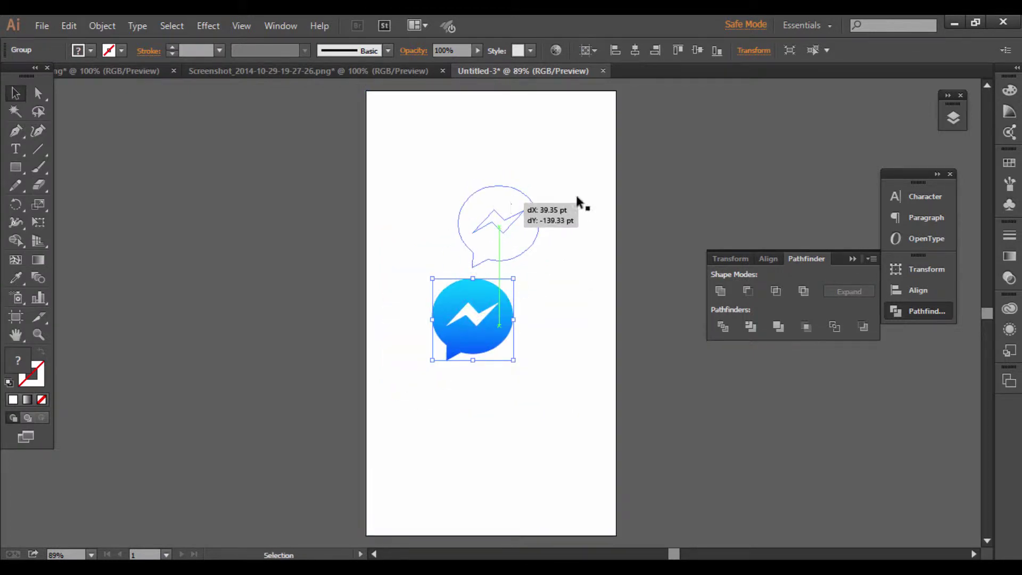
{"action": "left_click", "coordinate": [725, 160]}
{"action": "left_click", "coordinate": [390, 71]}
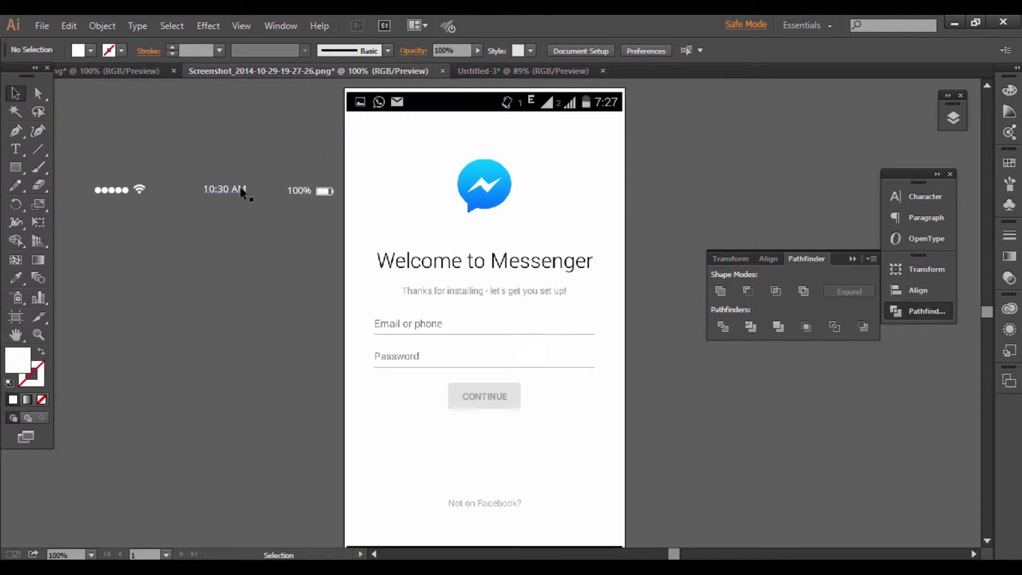
Copy the status-bar icons, time and battery group beside the artboard's left edge
{"action": "mouse_move", "coordinate": [245, 191]}
{"action": "left_mouse_down"}
{"action": "mouse_move", "coordinate": [522, 73]}
{"action": "mouse_move", "coordinate": [530, 100]}
{"action": "left_mouse_up"}
{"action": "scroll", "coordinate": [530, 100], "scroll_direction": "up", "scroll_amount": 3}
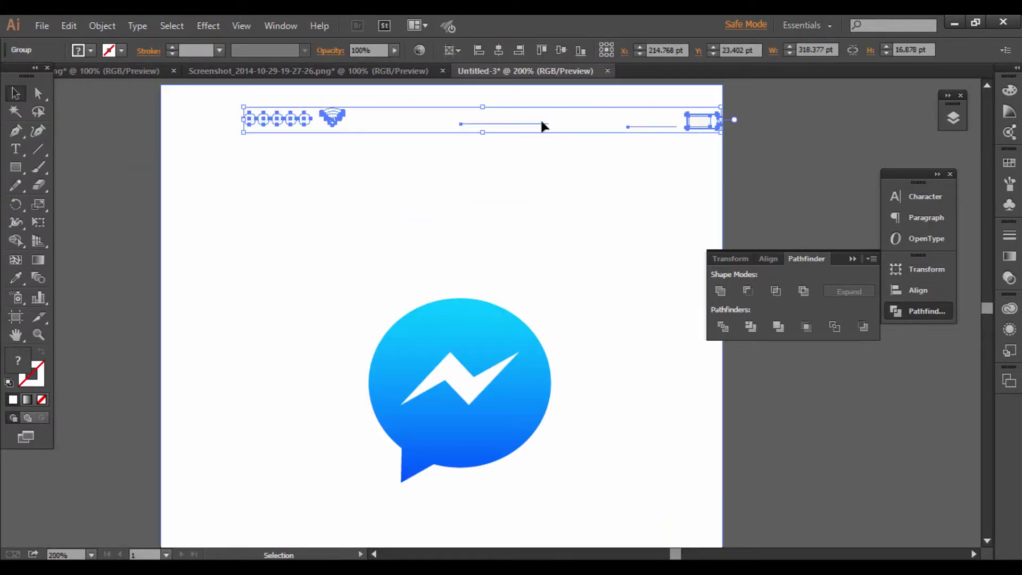
{"action": "scroll", "coordinate": [541, 126], "scroll_direction": "down", "scroll_amount": 1}
{"action": "left_click_drag", "start_coordinate": [568, 114], "coordinate": [593, 141]}
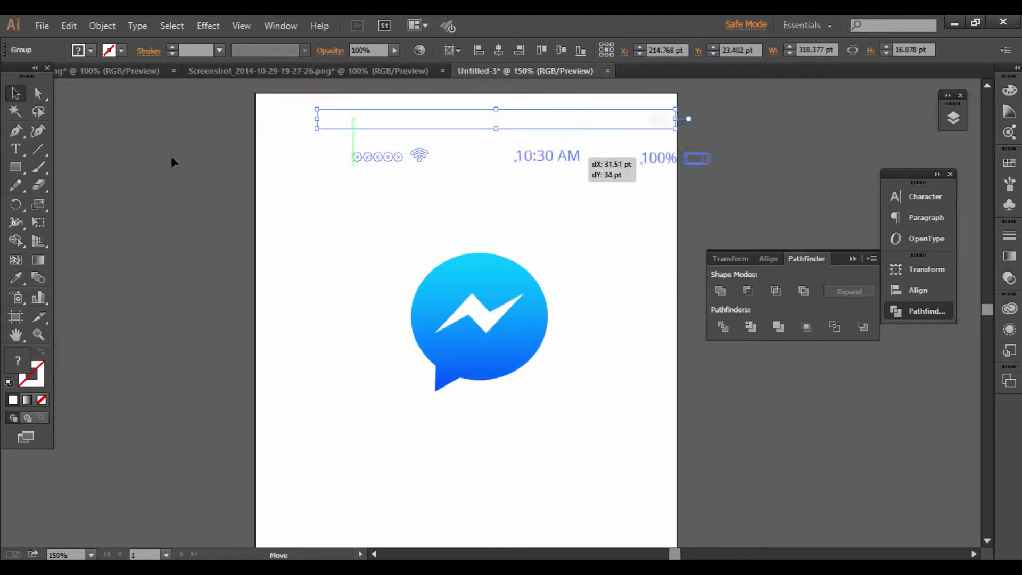
{"action": "left_click_drag", "start_coordinate": [171, 160], "coordinate": [131, 160]}
{"action": "left_click", "coordinate": [92, 365]}
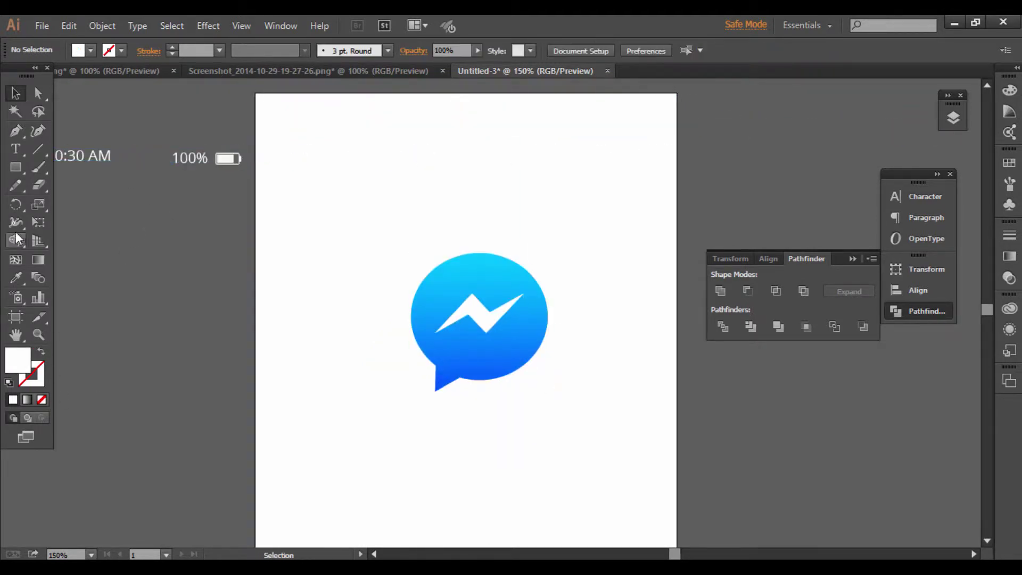
Draw a 375 × 18 pt bar across the artboard top filled near-black (172123)
{"action": "left_click", "coordinate": [16, 166]}
{"action": "mouse_move", "coordinate": [256, 94]}
{"action": "left_mouse_down"}
{"action": "mouse_move", "coordinate": [430, 115]}
{"action": "mouse_move", "coordinate": [676, 113]}
{"action": "left_mouse_up"}
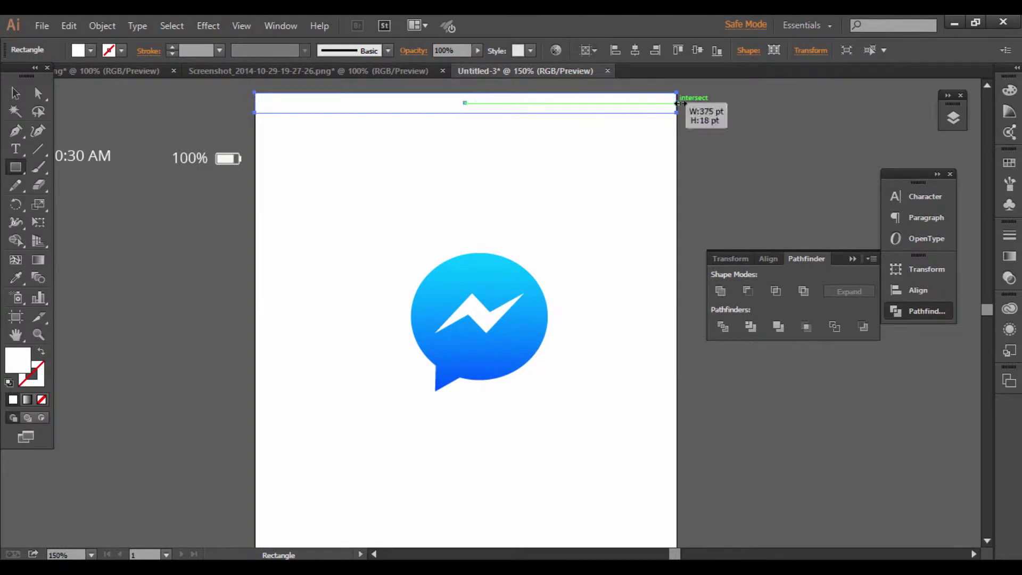
{"action": "double_click", "coordinate": [24, 361]}
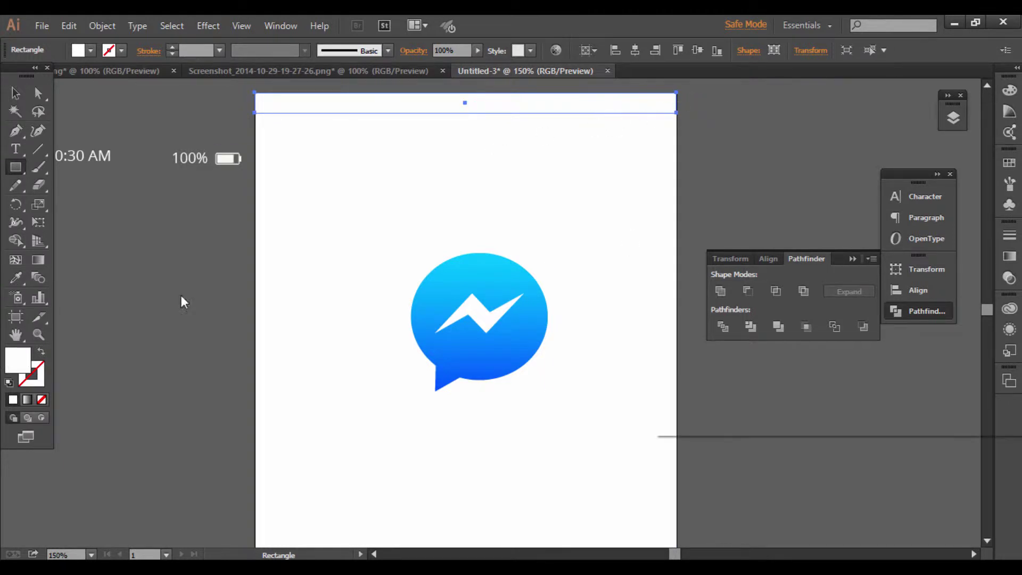
{"action": "type", "text": "172123"}
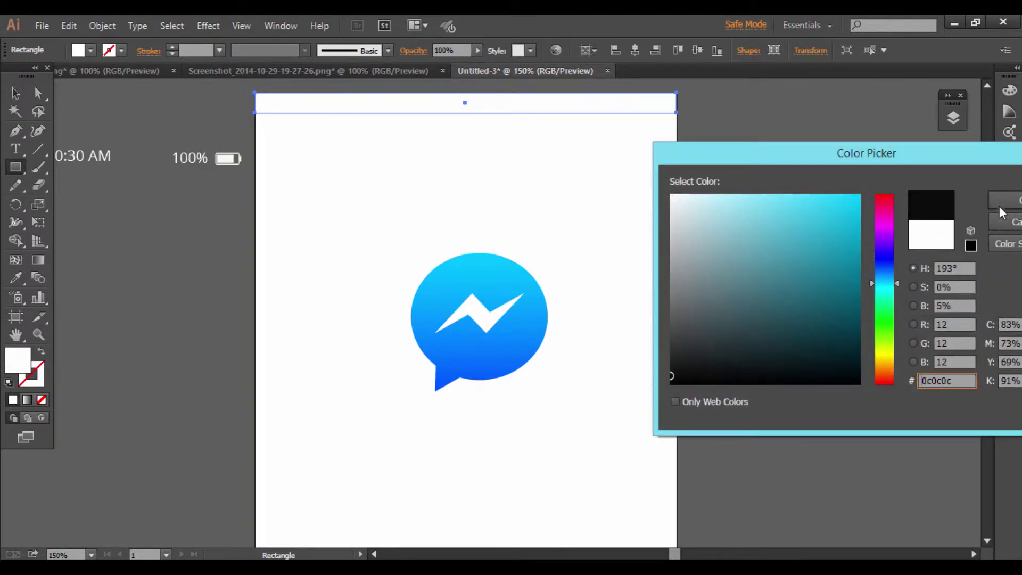
{"action": "left_click", "coordinate": [1003, 201]}
{"action": "left_click", "coordinate": [16, 94]}
{"action": "left_click", "coordinate": [146, 96]}
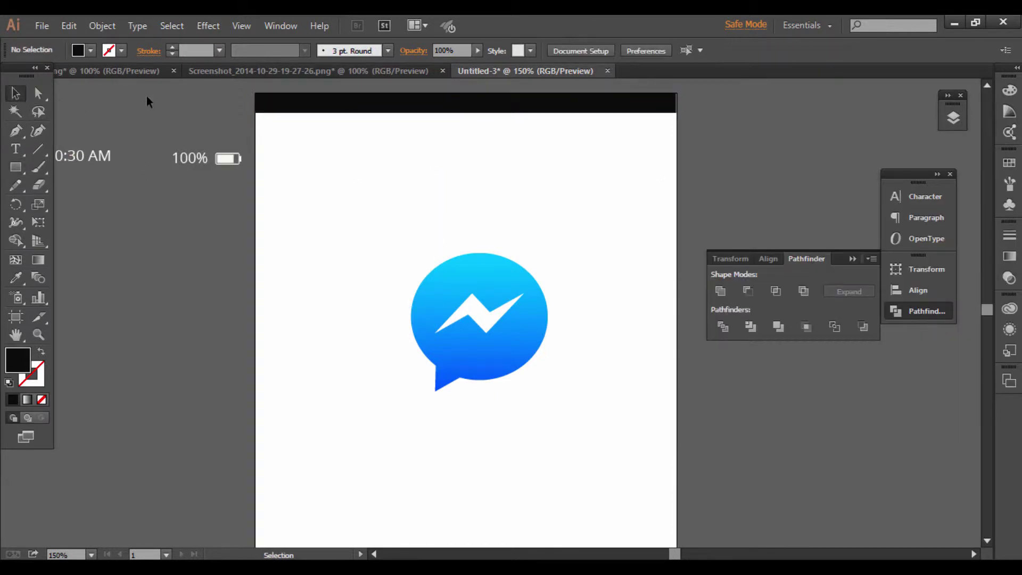
Move the status-bar group onto the dark bar and bring it to the front
{"action": "left_click_drag", "start_coordinate": [546, 110], "coordinate": [548, 110]}
{"action": "scroll", "coordinate": [720, 77], "scroll_direction": "up", "scroll_amount": 3}
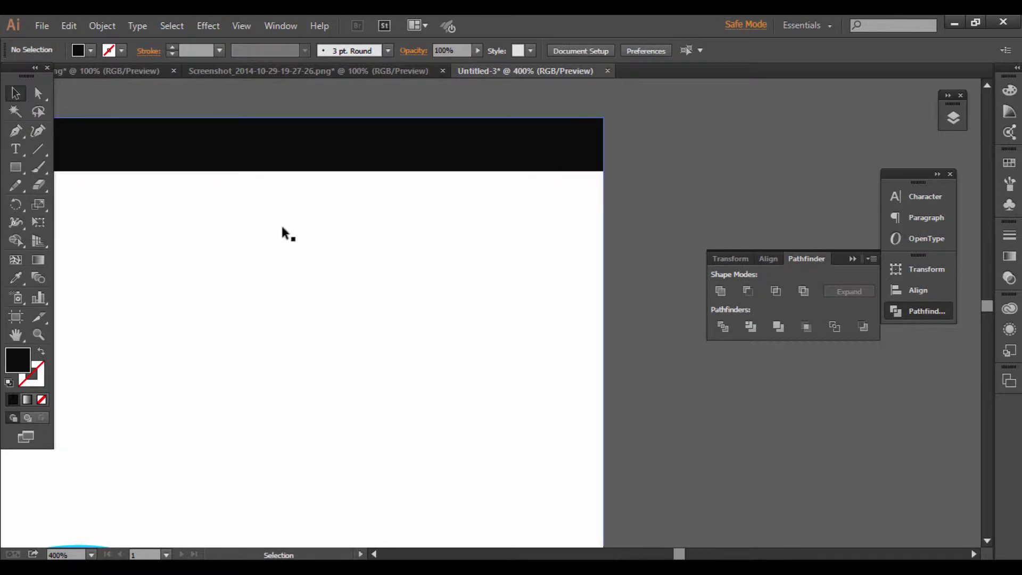
{"action": "left_click_drag", "start_coordinate": [280, 222], "coordinate": [657, 228]}
{"action": "scroll", "coordinate": [338, 253], "scroll_direction": "down", "scroll_amount": 1}
{"action": "scroll", "coordinate": [287, 260], "scroll_direction": "down", "scroll_amount": 2}
{"action": "mouse_move", "coordinate": [89, 261]}
{"action": "left_mouse_down"}
{"action": "mouse_move", "coordinate": [136, 268]}
{"action": "mouse_move", "coordinate": [373, 208]}
{"action": "mouse_move", "coordinate": [511, 224]}
{"action": "mouse_move", "coordinate": [517, 212]}
{"action": "left_mouse_up"}
{"action": "right_click", "coordinate": [136, 267]}
{"action": "left_click", "coordinate": [340, 393]}
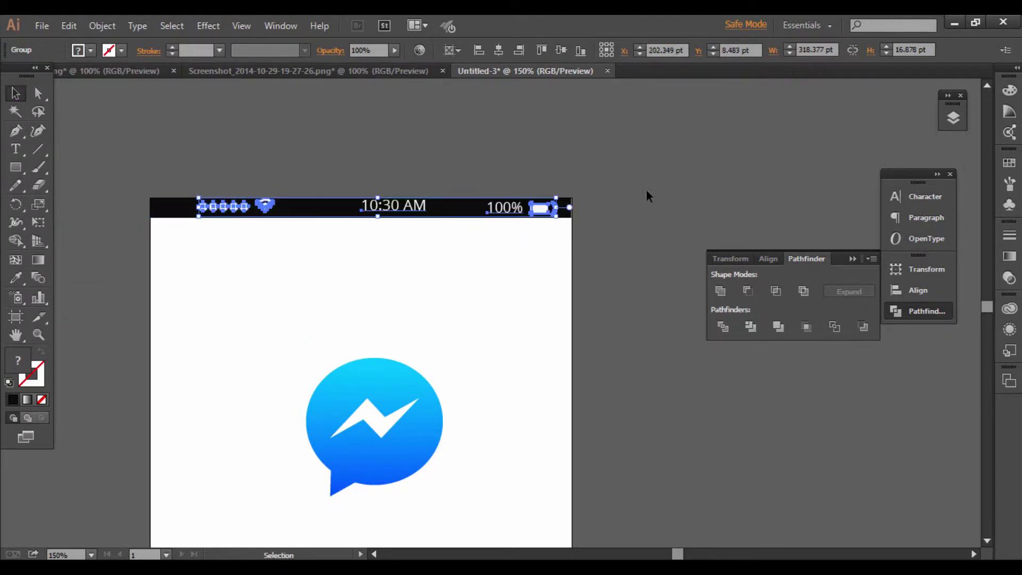
{"action": "left_click", "coordinate": [646, 193]}
{"action": "left_click", "coordinate": [420, 211]}
{"action": "mouse_move", "coordinate": [419, 211]}
{"action": "left_mouse_down"}
{"action": "mouse_move", "coordinate": [408, 211]}
{"action": "mouse_move", "coordinate": [440, 214]}
{"action": "left_mouse_up"}
Scale and position the status-bar group to fit across the black bar
{"action": "scroll", "coordinate": [392, 240], "scroll_direction": "up", "scroll_amount": 1}
{"action": "scroll", "coordinate": [480, 250], "scroll_direction": "left", "scroll_amount": 2}
{"action": "left_click", "coordinate": [464, 214]}
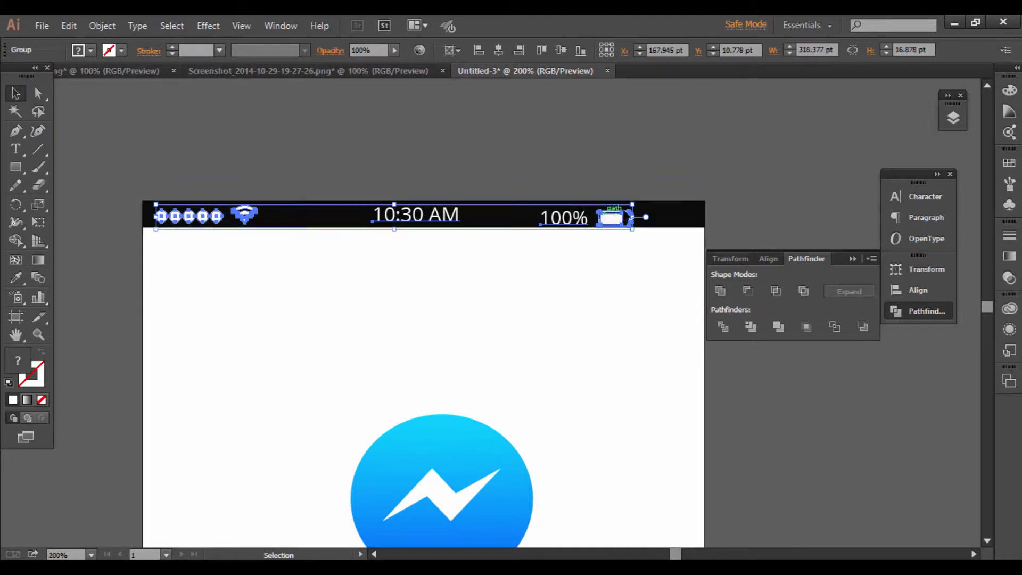
{"action": "left_click_drag", "start_coordinate": [641, 202], "coordinate": [681, 199]}
{"action": "left_click_drag", "start_coordinate": [620, 214], "coordinate": [631, 220]}
{"action": "left_click_drag", "start_coordinate": [695, 198], "coordinate": [683, 204]}
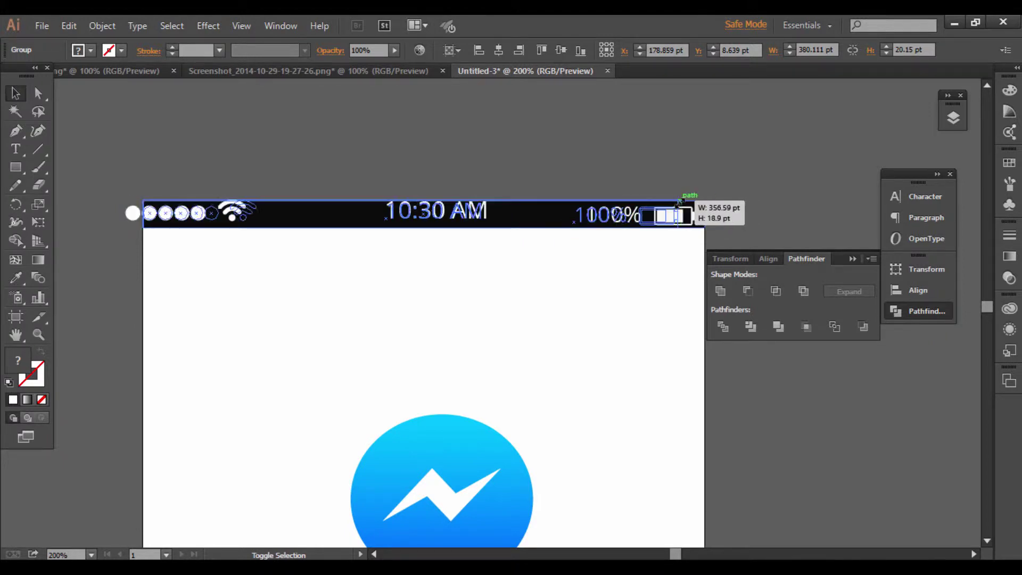
{"action": "left_click_drag", "start_coordinate": [623, 221], "coordinate": [636, 219]}
Ungroup the status items and nudge 10:30 AM and 100% into line
{"action": "key", "text": "ctrl+shift+a"}
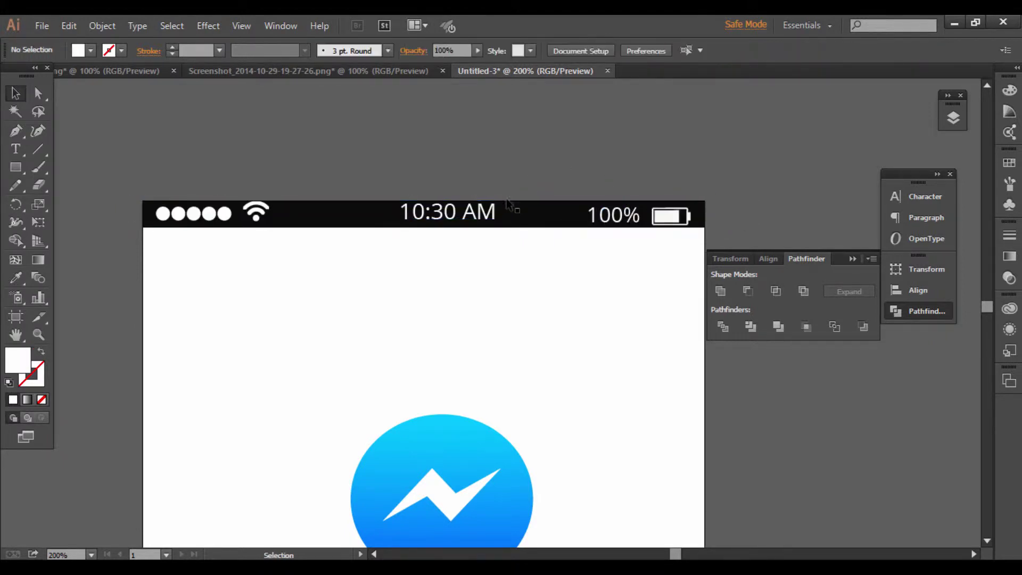
{"action": "right_click", "coordinate": [479, 220]}
{"action": "left_click", "coordinate": [524, 297]}
{"action": "key", "text": "ctrl+shift+a"}
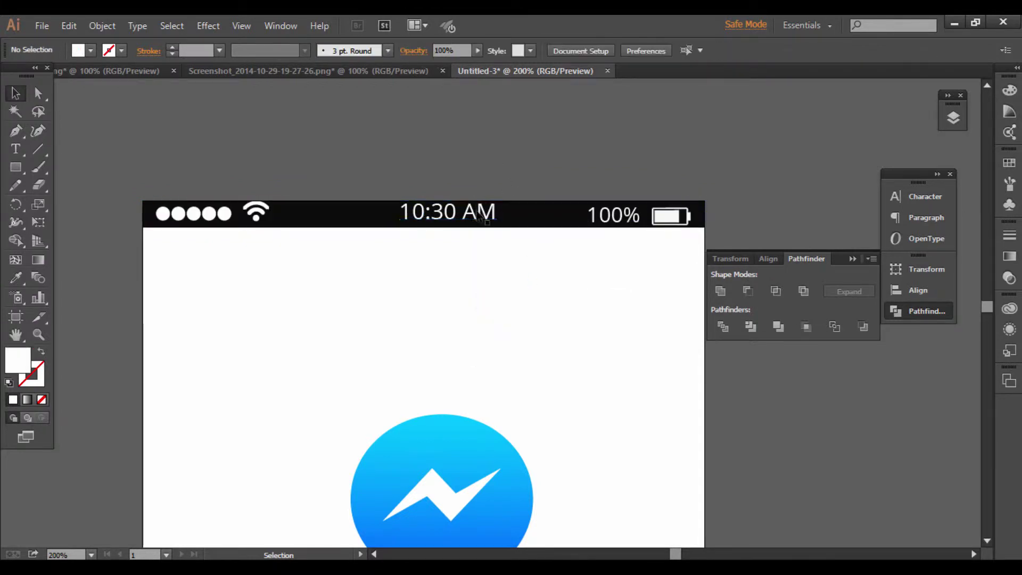
{"action": "left_click_drag", "start_coordinate": [478, 223], "coordinate": [479, 224]}
{"action": "left_click_drag", "start_coordinate": [629, 218], "coordinate": [629, 218]}
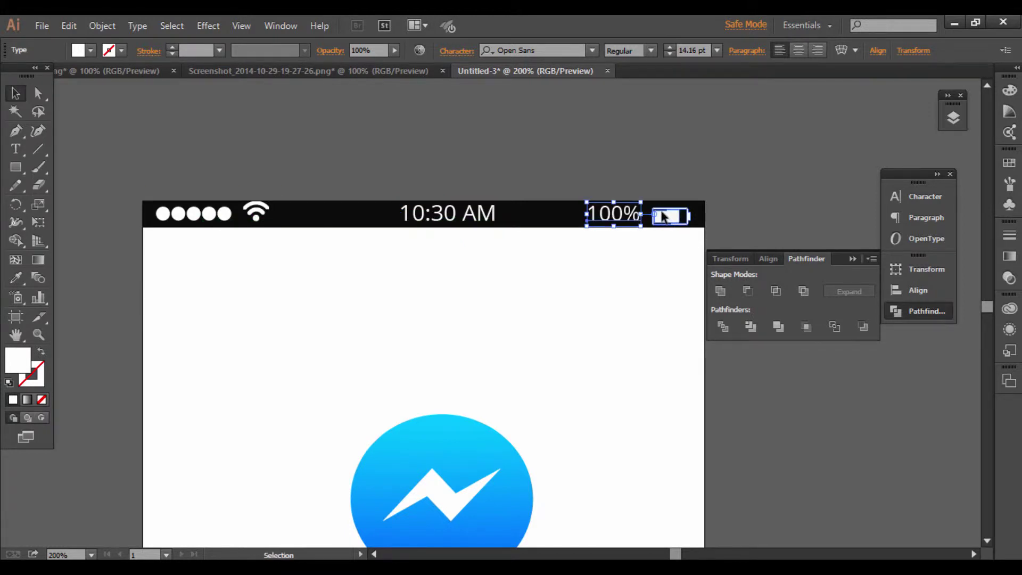
Group the battery, 100%, 10:30 AM, signal dots and wifi, and lower them slightly
{"action": "left_click", "coordinate": [662, 215]}
{"action": "left_click", "coordinate": [680, 169]}
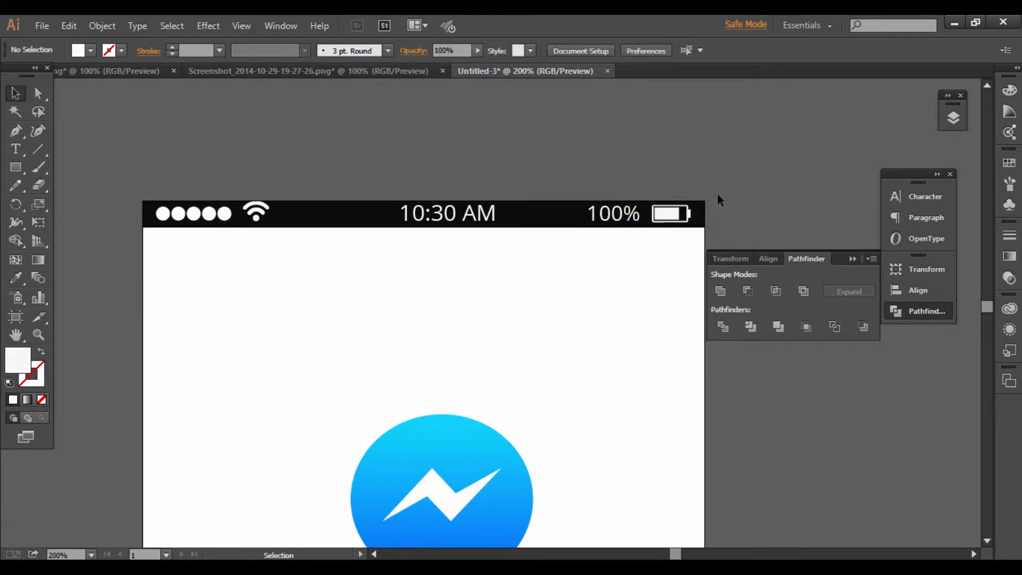
{"action": "left_click", "coordinate": [663, 218]}
{"action": "left_click", "coordinate": [612, 214], "text": "shift"}
{"action": "left_click", "coordinate": [468, 215], "text": "shift"}
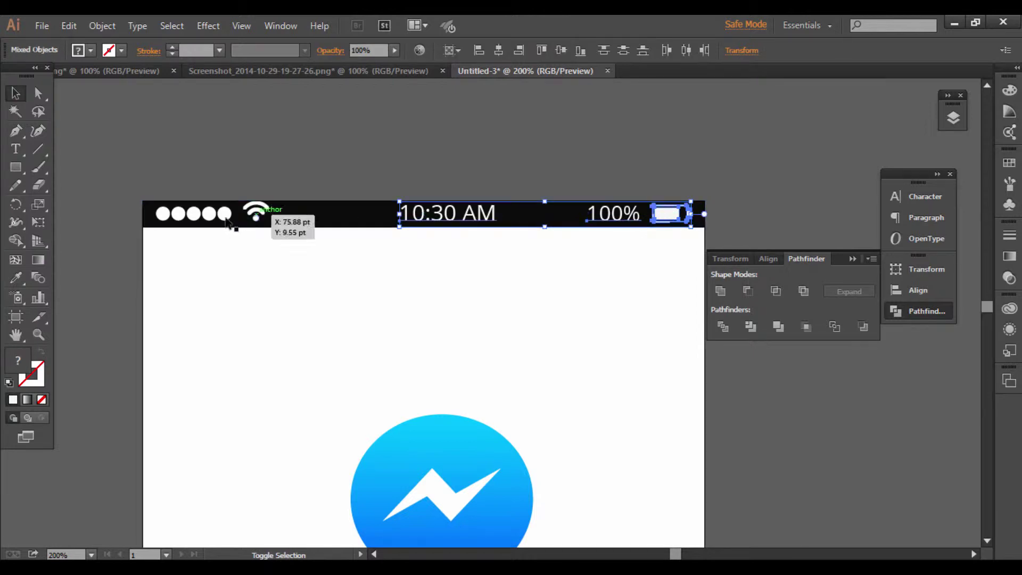
{"action": "left_click", "coordinate": [213, 214], "text": "shift"}
{"action": "left_click", "coordinate": [256, 213], "text": "shift"}
{"action": "right_click", "coordinate": [258, 217]}
{"action": "left_click", "coordinate": [301, 290]}
{"action": "left_click", "coordinate": [294, 216]}
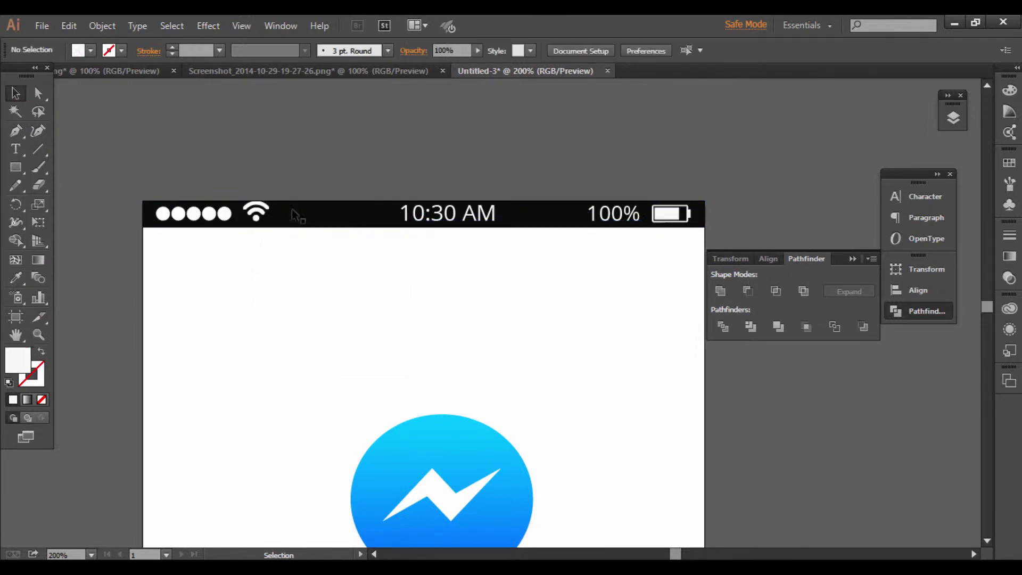
{"action": "left_click_drag", "start_coordinate": [256, 217], "coordinate": [255, 220]}
{"action": "left_click_drag", "start_coordinate": [311, 237], "coordinate": [266, 191]}
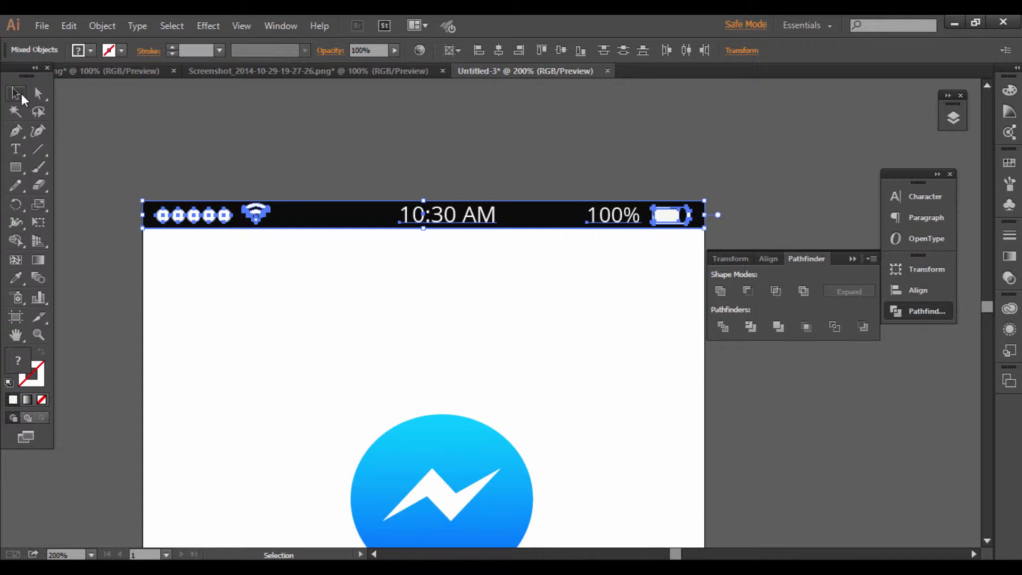
Resize the black status bar to 375 × 20.67 pt
{"action": "left_click", "coordinate": [266, 152]}
{"action": "scroll", "coordinate": [351, 224], "scroll_direction": "down", "scroll_amount": 1}
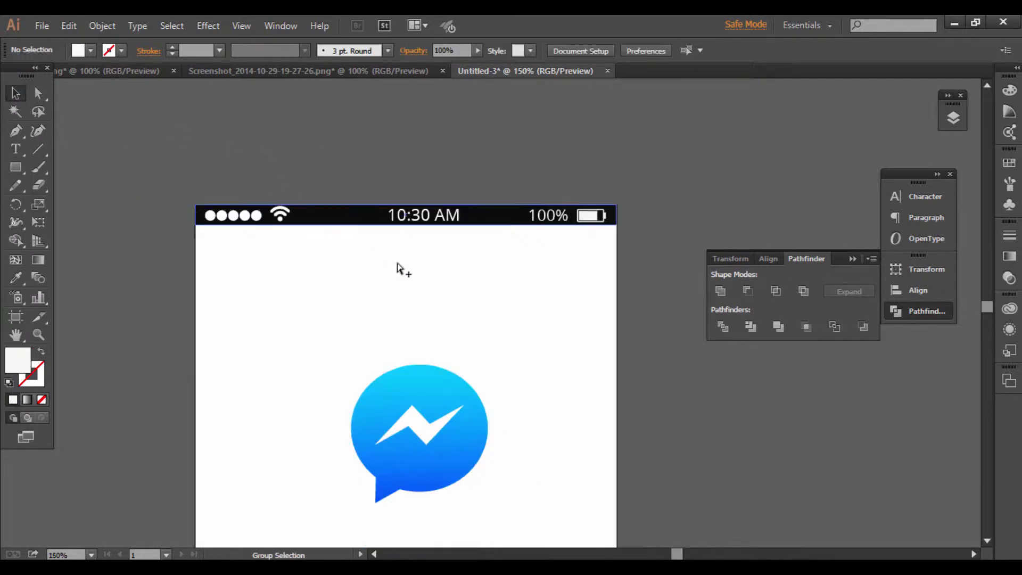
{"action": "left_click", "coordinate": [351, 223]}
{"action": "left_click_drag", "start_coordinate": [408, 230], "coordinate": [410, 232]}
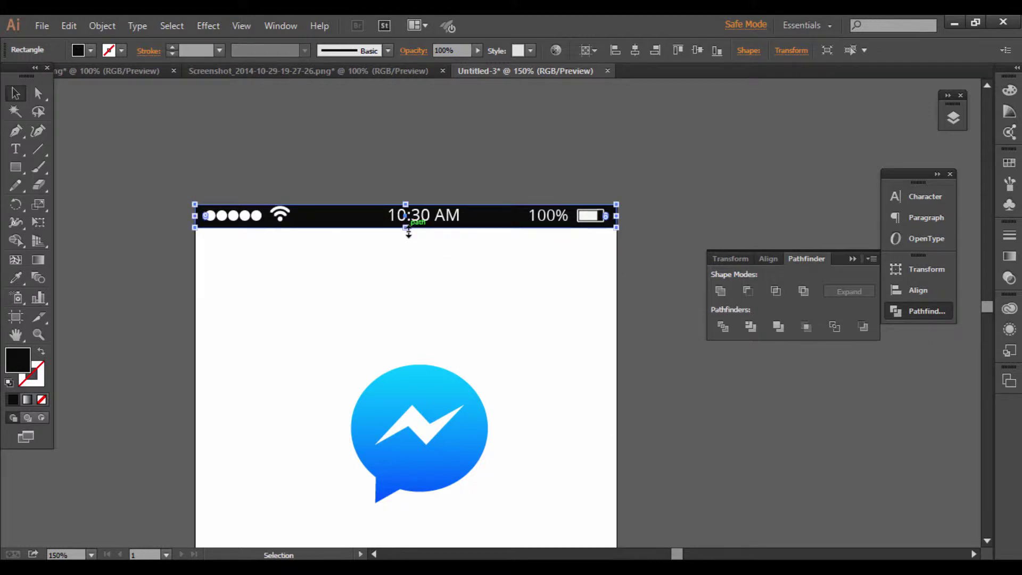
{"action": "left_click_drag", "start_coordinate": [408, 230], "coordinate": [406, 229]}
{"action": "scroll", "coordinate": [405, 227], "scroll_direction": "up", "scroll_amount": 1}
{"action": "scroll", "coordinate": [403, 226], "scroll_direction": "up", "scroll_amount": 3}
Set the status bar's opacity to 71% and move the Messenger logo higher
{"action": "key", "text": "ctrl+1"}
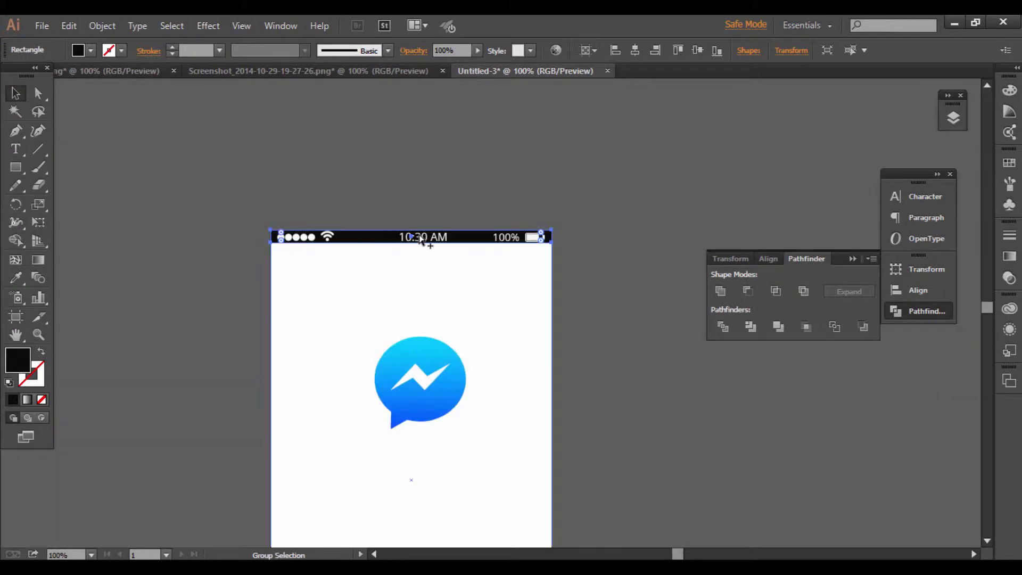
{"action": "left_click", "coordinate": [411, 234]}
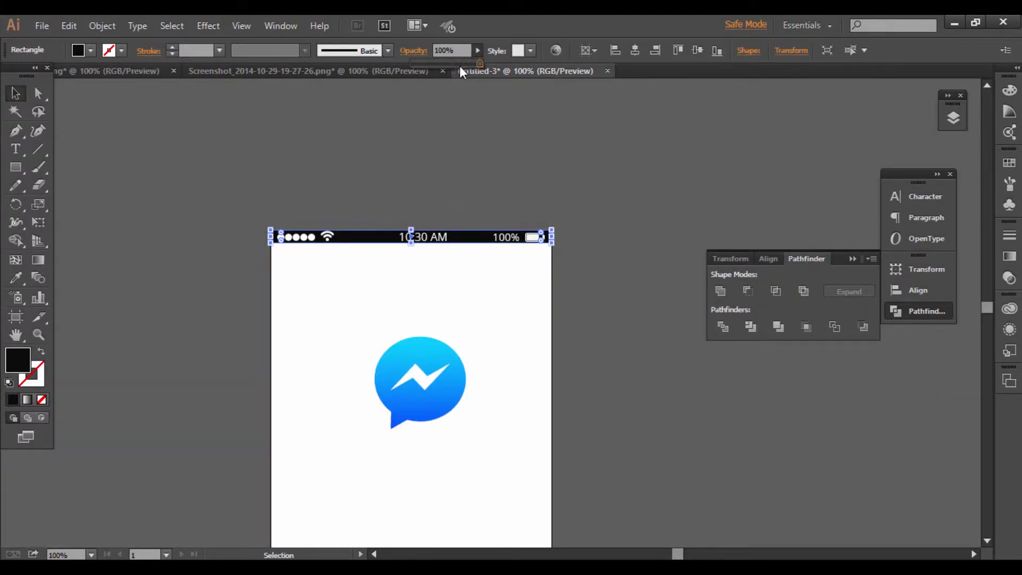
{"action": "left_click_drag", "start_coordinate": [460, 69], "coordinate": [461, 65]}
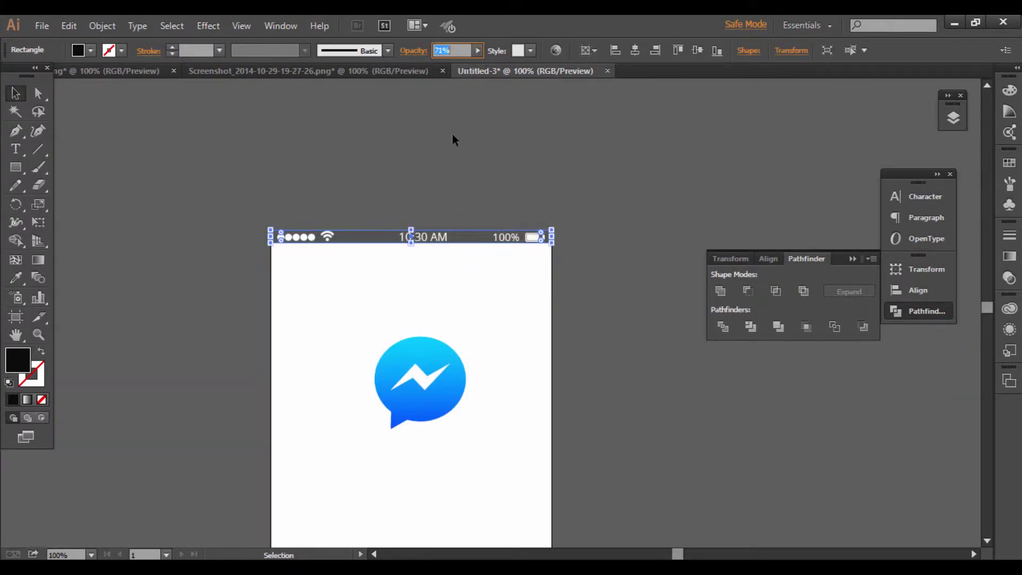
{"action": "left_click", "coordinate": [453, 178]}
{"action": "left_click_drag", "start_coordinate": [509, 319], "coordinate": [534, 200]}
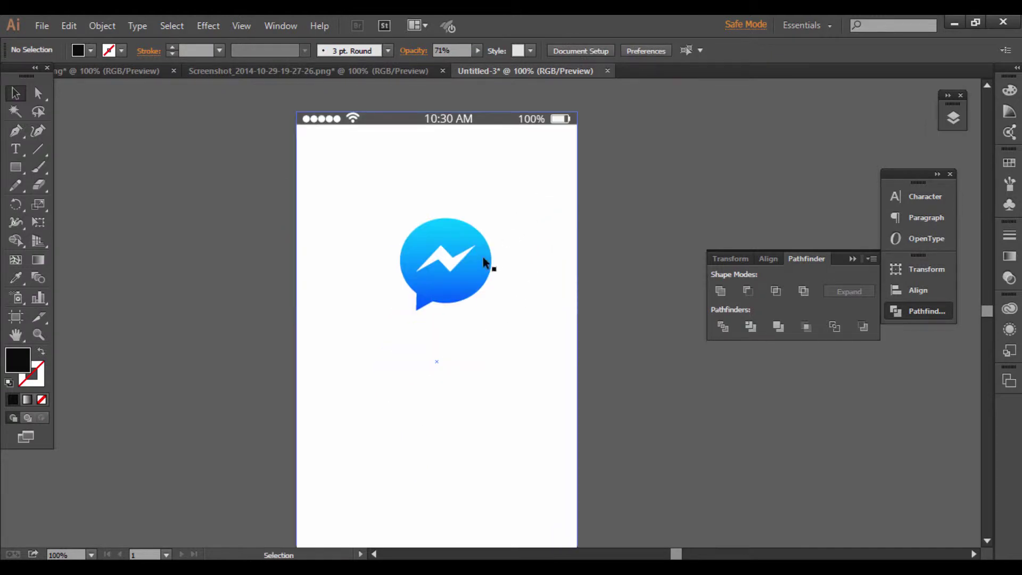
{"action": "left_click_drag", "start_coordinate": [461, 258], "coordinate": [460, 225]}
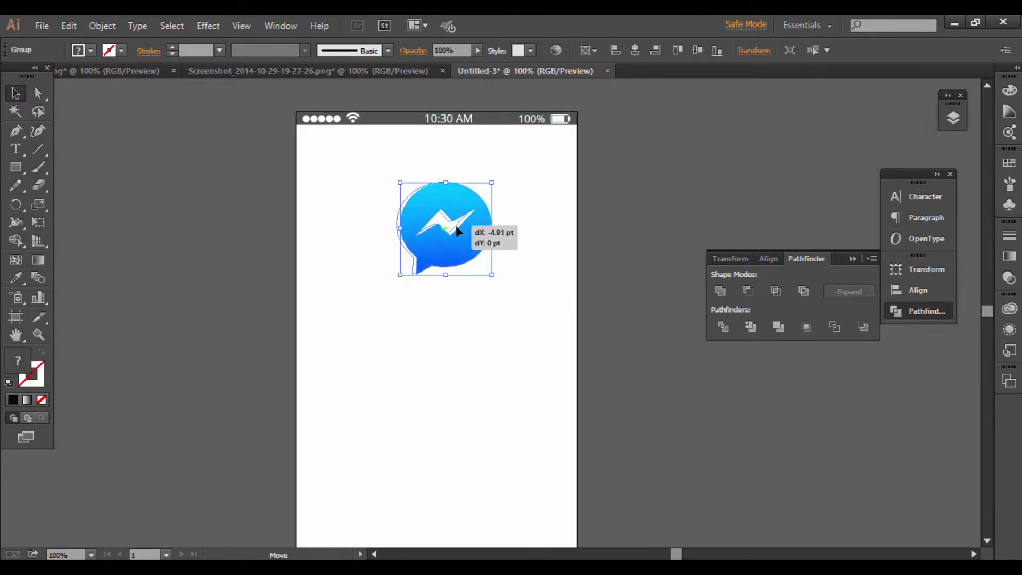
Scale the Messenger logo down and centre it horizontally on the phone screen
{"action": "left_click", "coordinate": [483, 186], "text": "shift"}
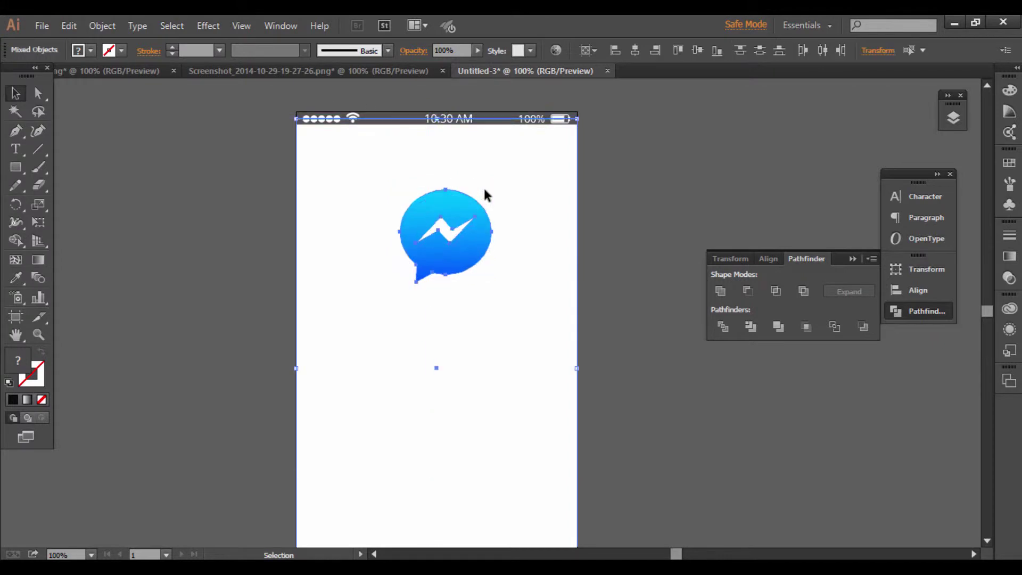
{"action": "left_click", "coordinate": [539, 223], "text": "shift"}
{"action": "left_click_drag", "start_coordinate": [491, 181], "coordinate": [477, 197]}
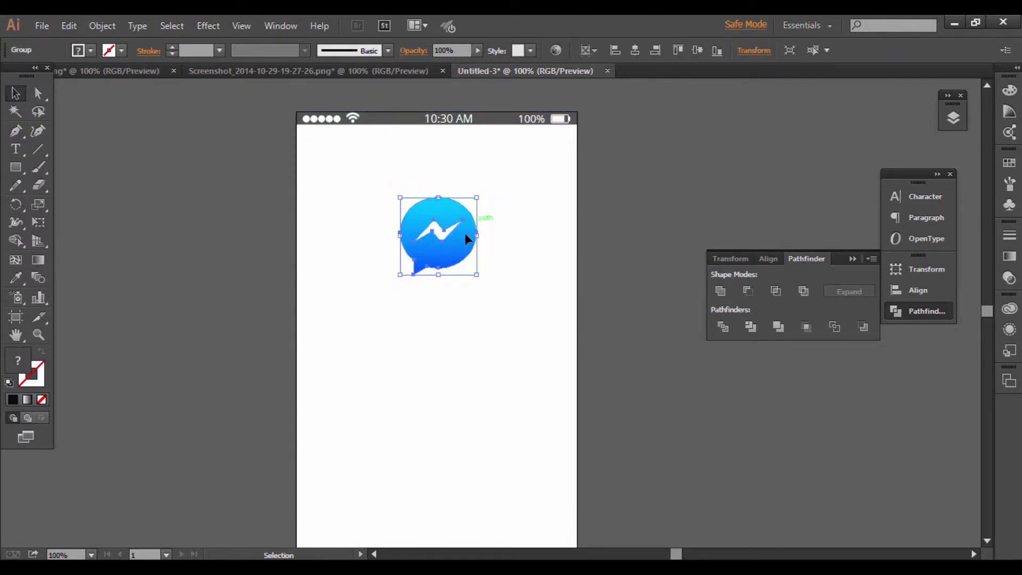
{"action": "left_click_drag", "start_coordinate": [465, 238], "coordinate": [472, 238]}
{"action": "left_click", "coordinate": [541, 166], "text": "shift"}
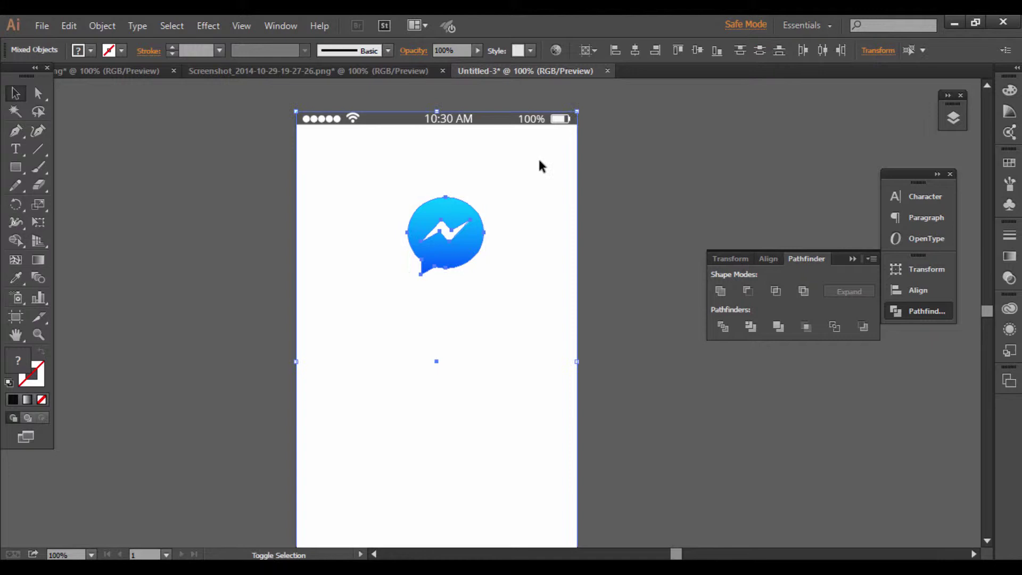
{"action": "left_click", "coordinate": [637, 51]}
{"action": "left_click", "coordinate": [631, 183]}
{"action": "left_click_drag", "start_coordinate": [609, 207], "coordinate": [635, 145]}
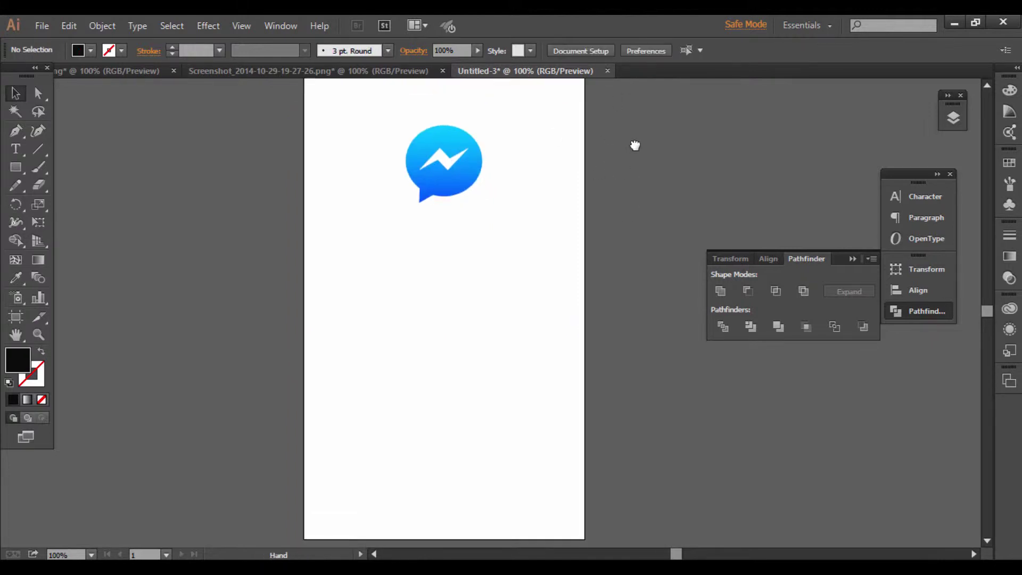
{"action": "left_click", "coordinate": [16, 149]}
Add the heading 'Welcome to messenger' below the logo at 30 pt
{"action": "left_click", "coordinate": [345, 256]}
{"action": "type", "text": "Welcome to messenger"}
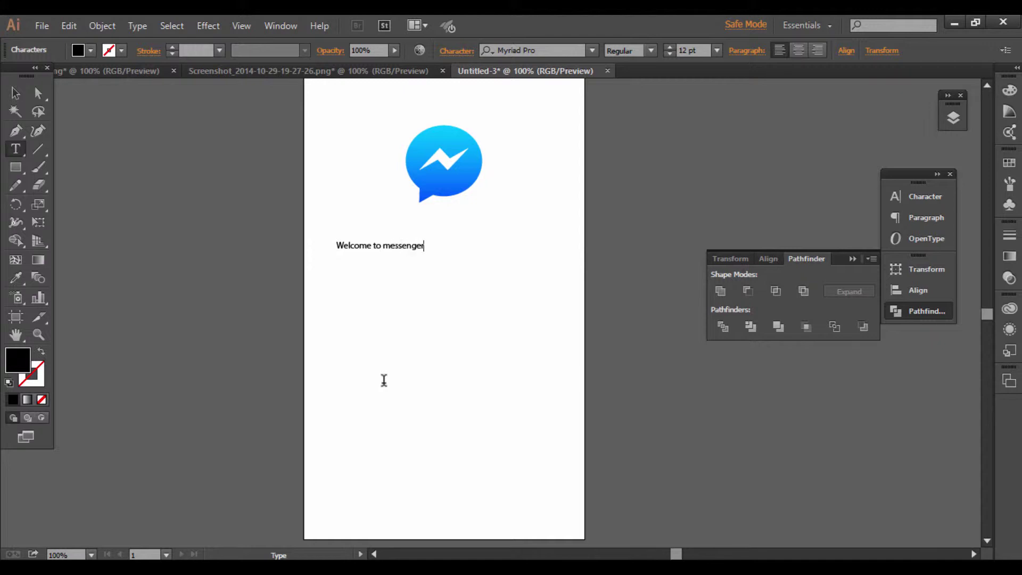
{"action": "left_click", "coordinate": [15, 93]}
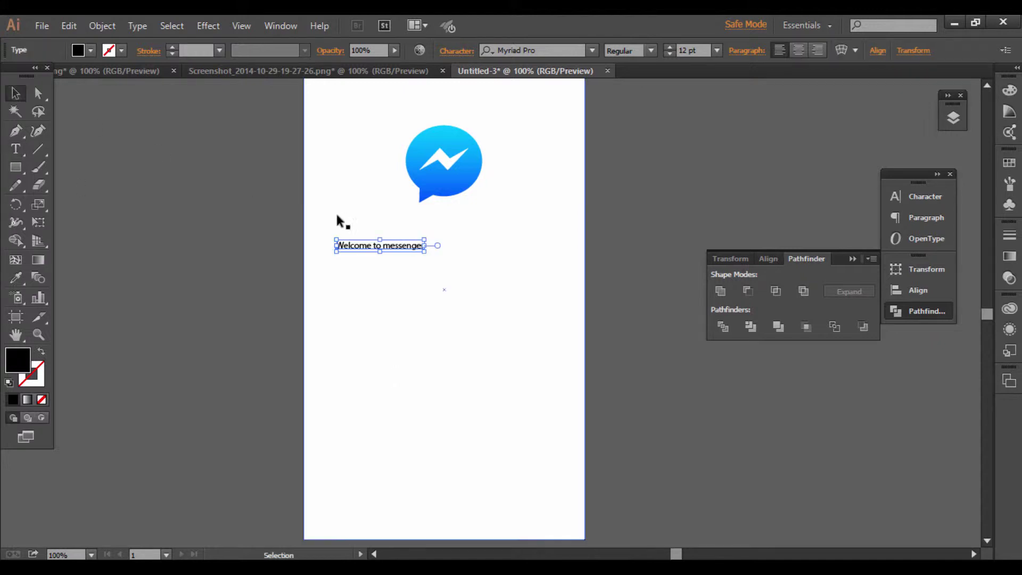
{"action": "left_click", "coordinate": [924, 200]}
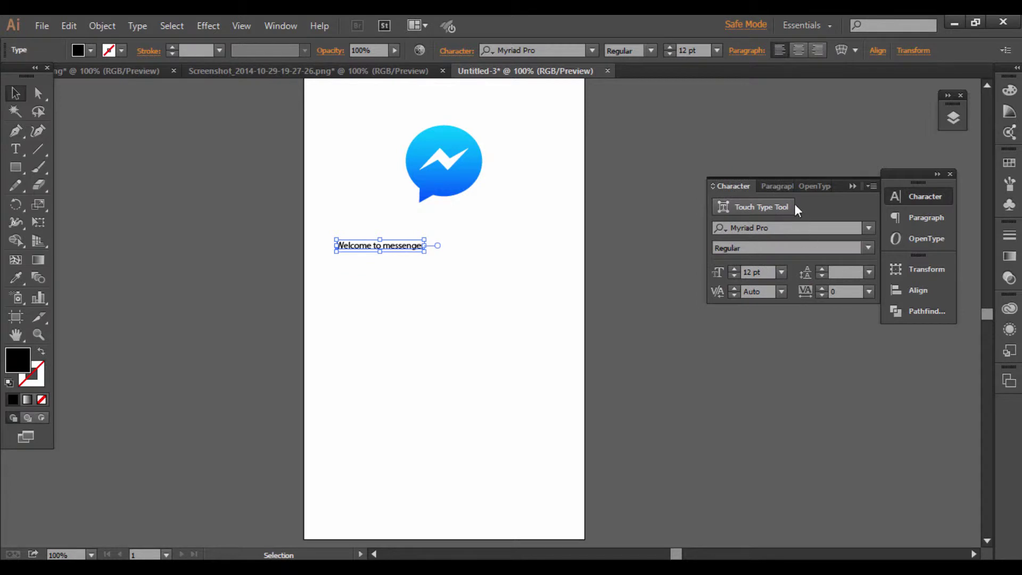
{"action": "left_click", "coordinate": [720, 273]}
{"action": "left_click", "coordinate": [733, 269]}
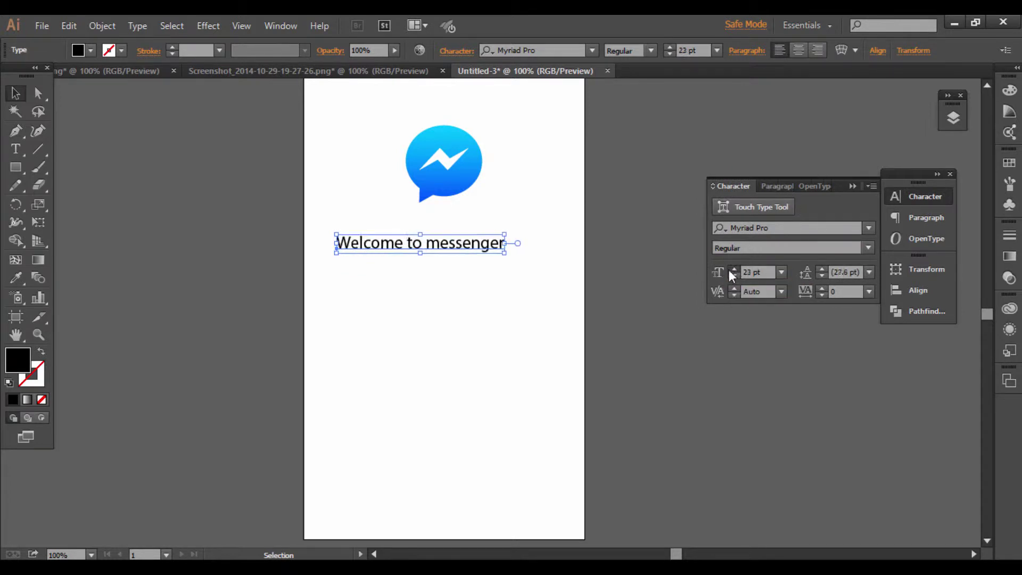
{"action": "left_click", "coordinate": [733, 270]}
{"action": "left_click", "coordinate": [736, 270]}
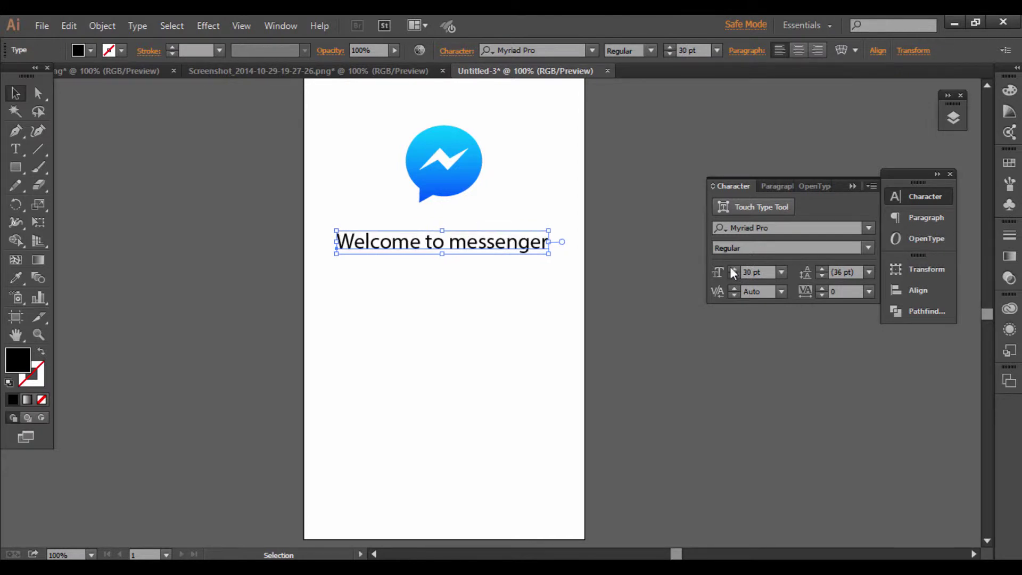
{"action": "left_click", "coordinate": [547, 50]}
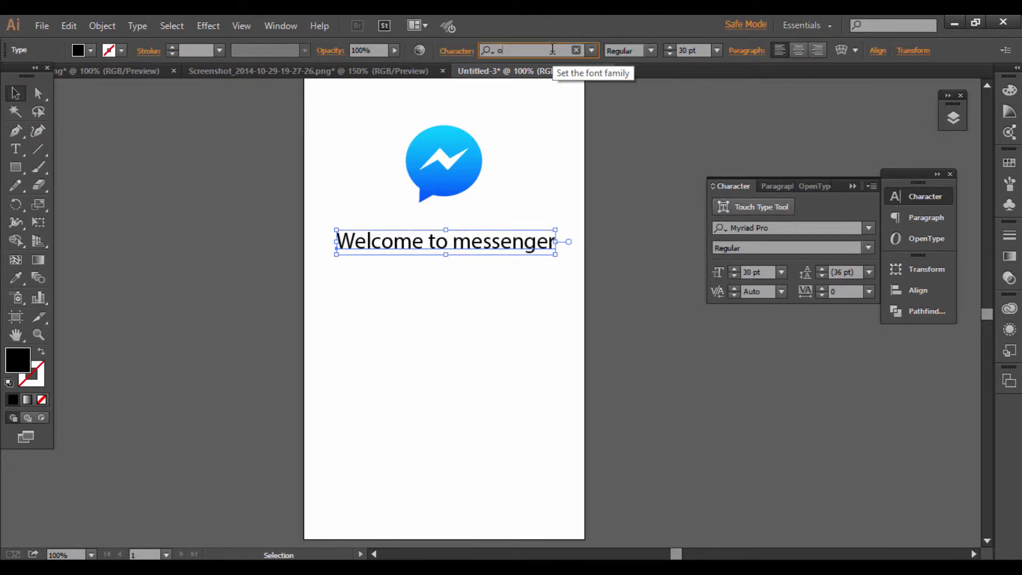
Set the heading font to Open Sans Light
{"action": "type", "text": "open"}
{"action": "key", "text": "Down"}
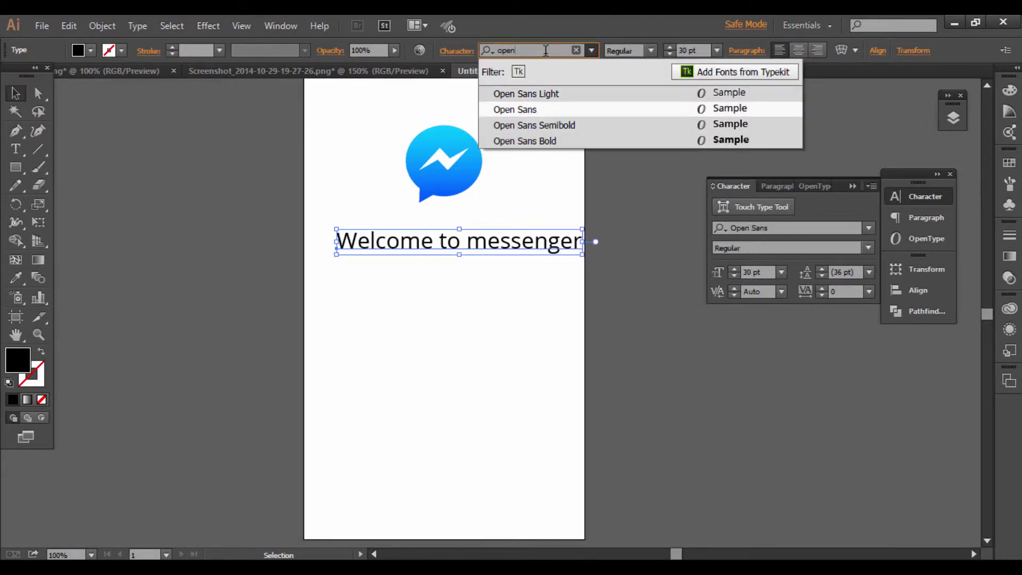
{"action": "key", "text": "Up"}
{"action": "key", "text": "Return"}
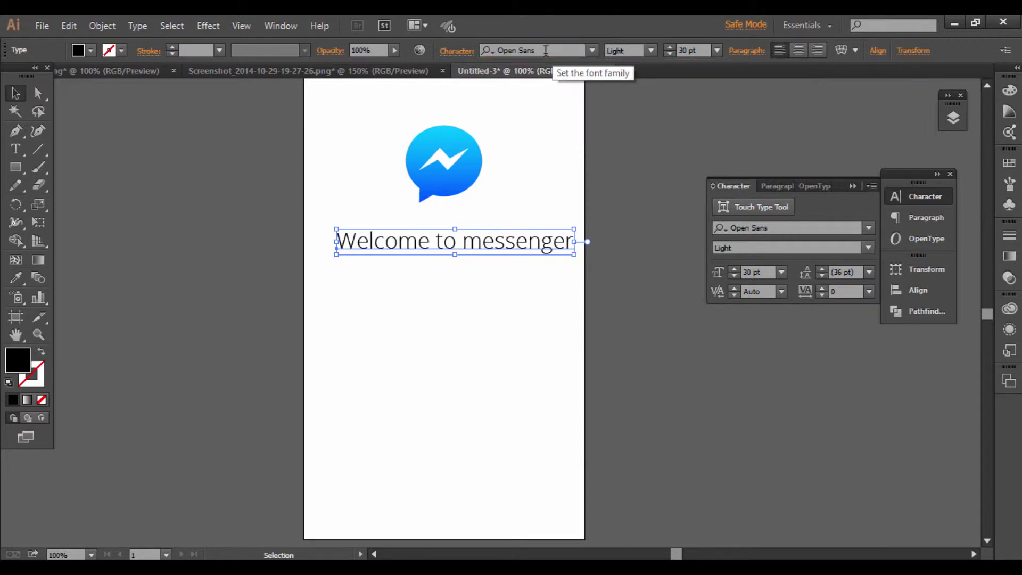
Capitalise the 'm' so the heading reads 'Welcome to Messenger'
{"action": "double_click", "coordinate": [474, 239]}
{"action": "key", "text": "ctrl+a"}
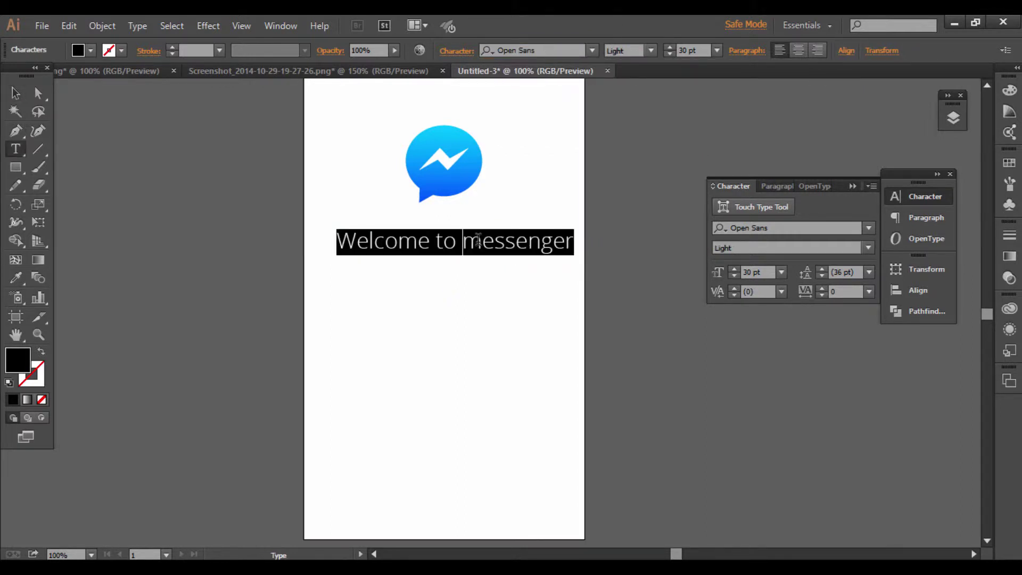
{"action": "left_click", "coordinate": [478, 241]}
{"action": "key", "text": "BackSpace"}
{"action": "type", "text": "M"}
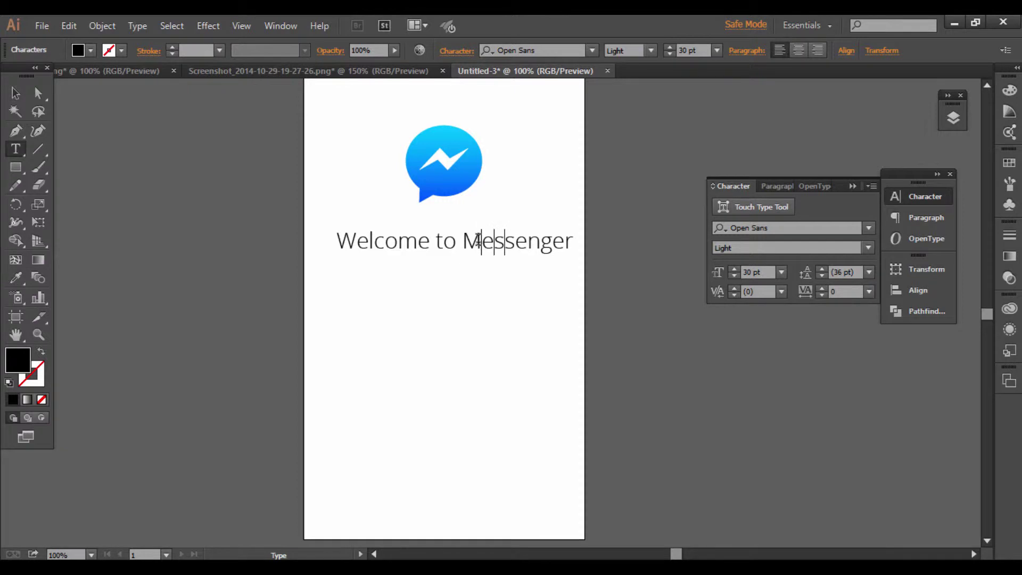
{"action": "left_click", "coordinate": [15, 96]}
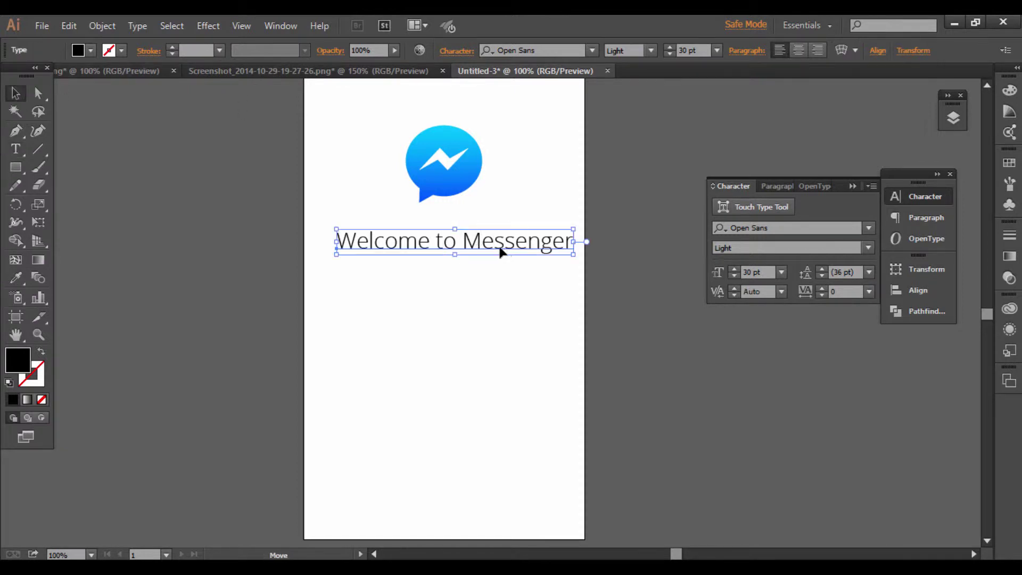
Centre the heading horizontally on the phone background
{"action": "left_click_drag", "start_coordinate": [498, 243], "coordinate": [493, 244]}
{"action": "left_click", "coordinate": [511, 290], "text": "shift"}
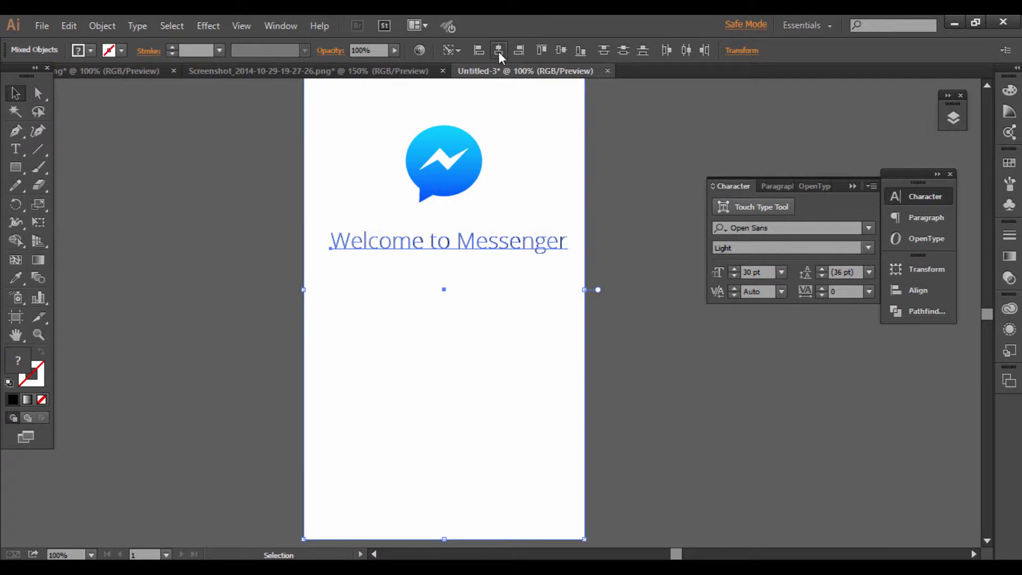
{"action": "left_click", "coordinate": [652, 232]}
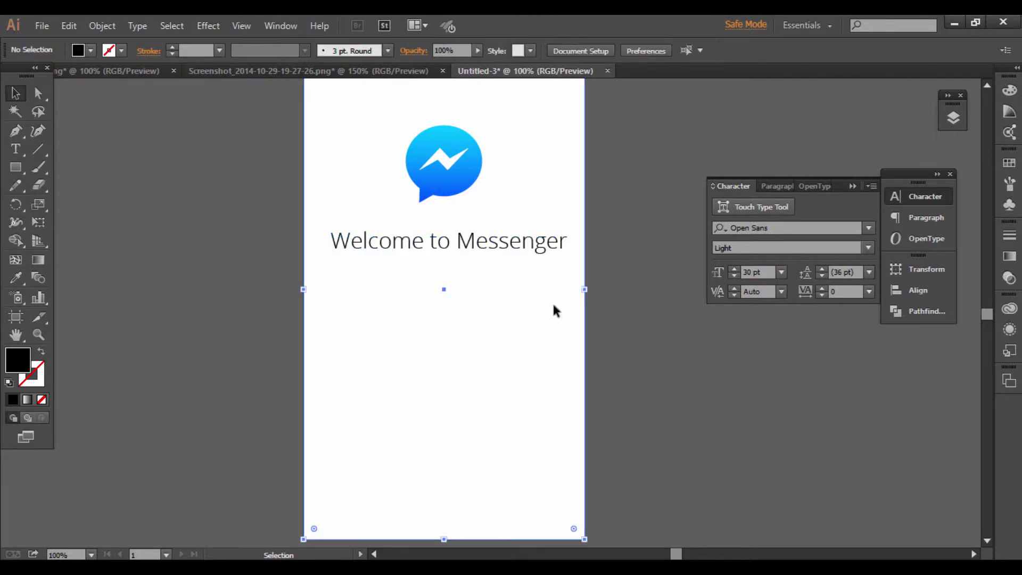
{"action": "left_click", "coordinate": [541, 246], "text": "shift"}
{"action": "left_click", "coordinate": [494, 55]}
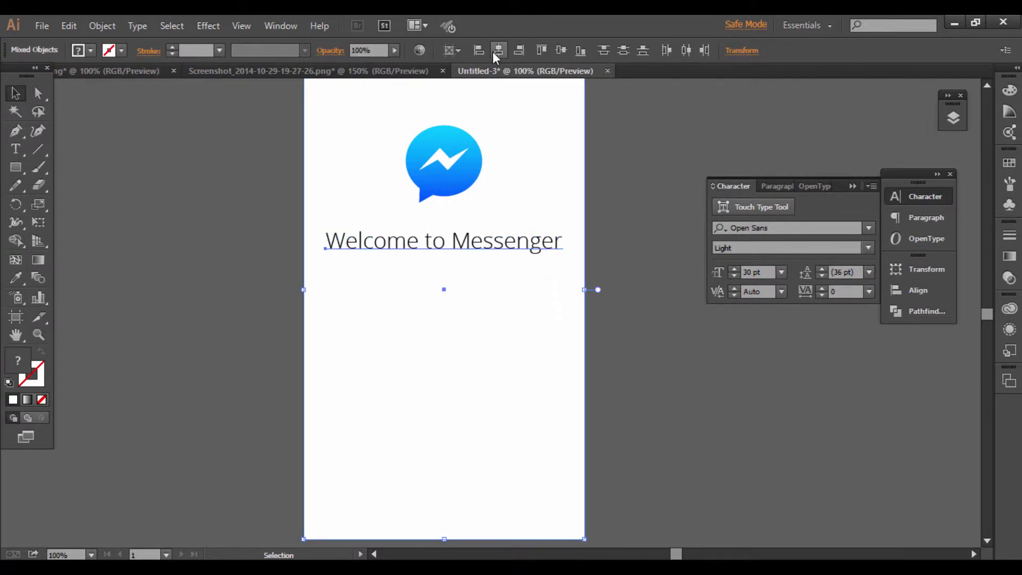
{"action": "left_click", "coordinate": [651, 216]}
Try the Regular weight on the heading, then undo back to Light
{"action": "left_click", "coordinate": [532, 244]}
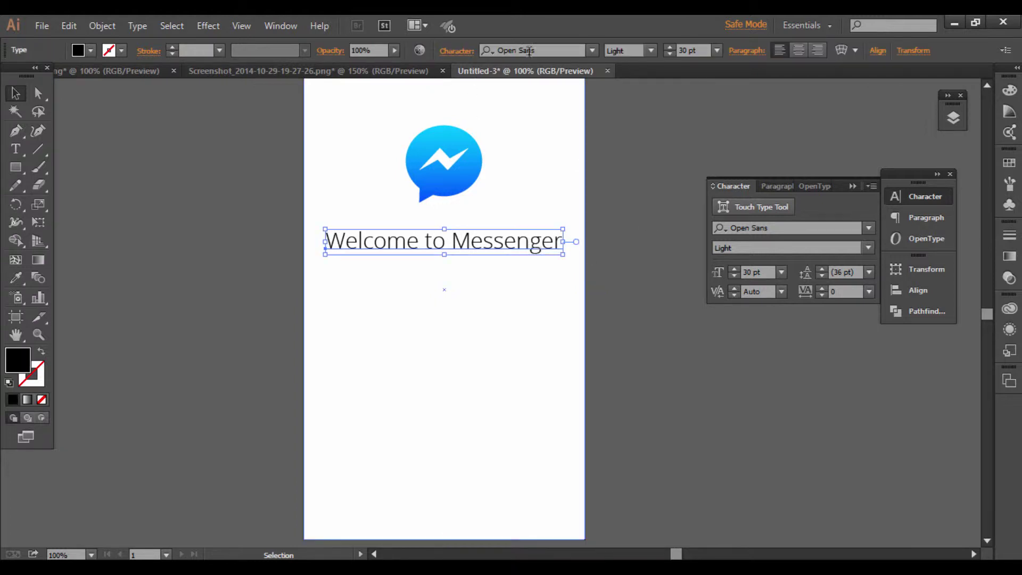
{"action": "left_click", "coordinate": [650, 50]}
{"action": "left_click", "coordinate": [642, 81]}
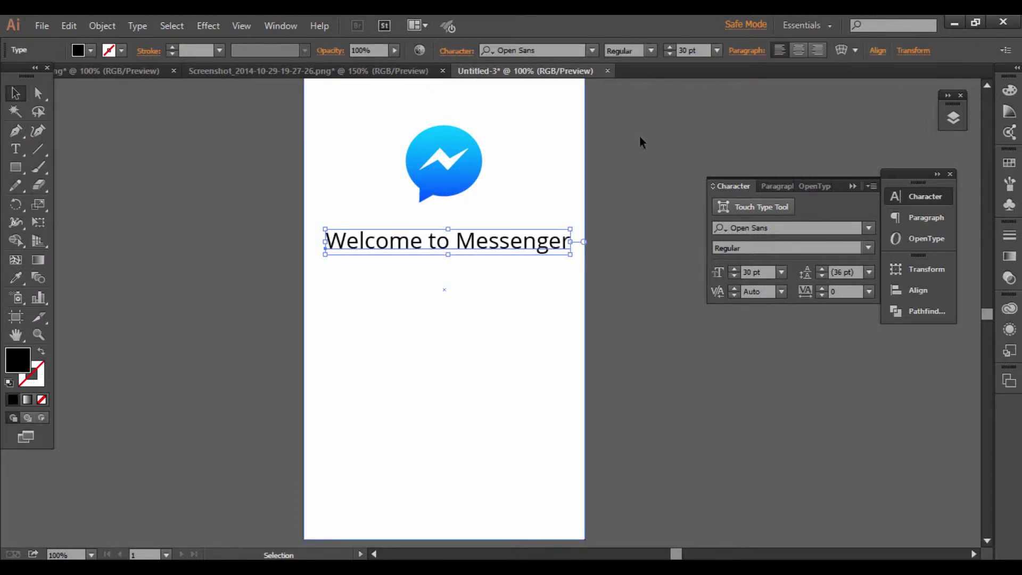
{"action": "left_click", "coordinate": [640, 164]}
{"action": "key", "text": "ctrl+z"}
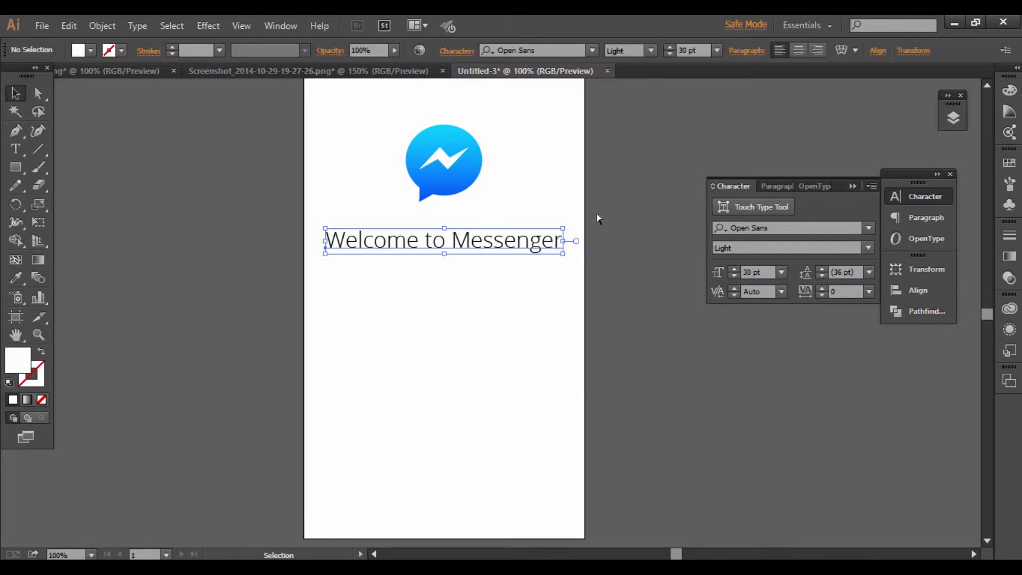
{"action": "left_click", "coordinate": [544, 159], "text": "shift"}
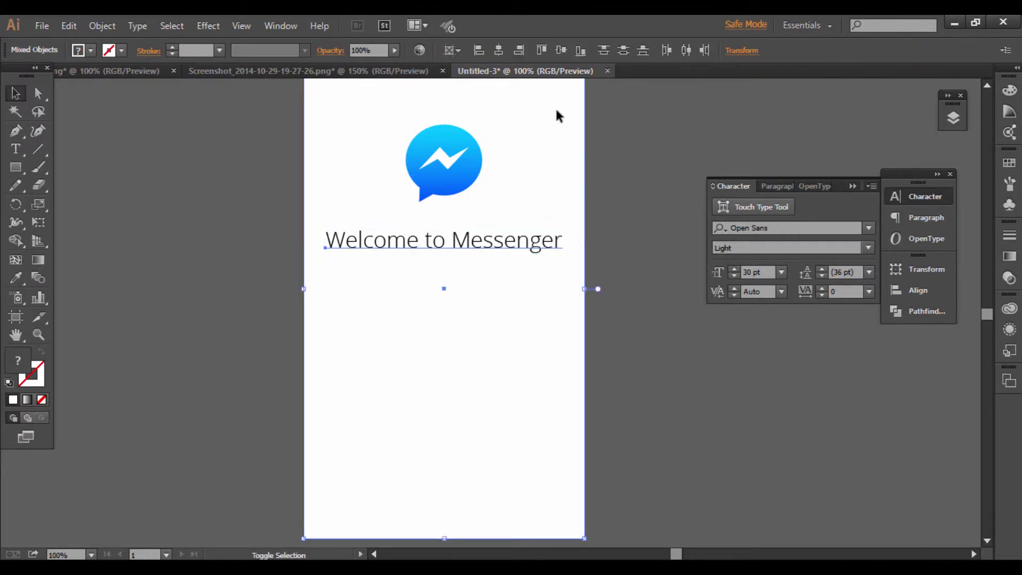
{"action": "left_click", "coordinate": [656, 167]}
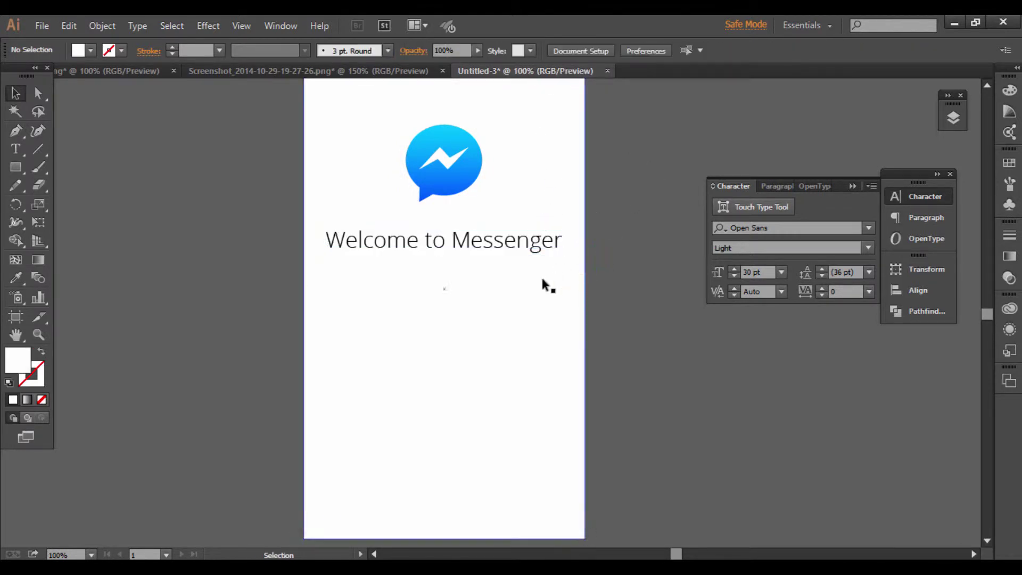
Type the subtitle 'Thanks for installing - let's get you set up!' below the heading
{"action": "left_click", "coordinate": [19, 143]}
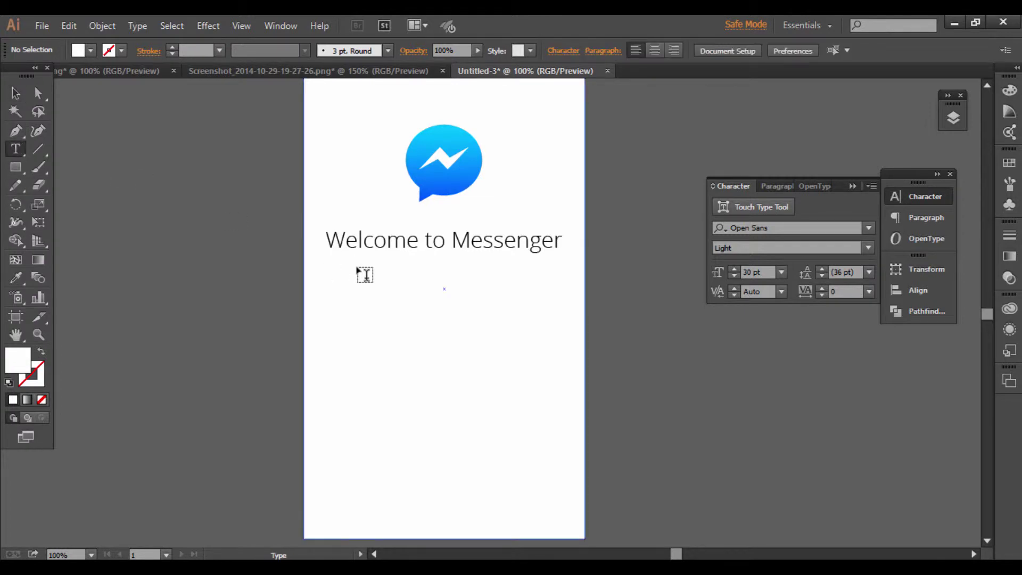
{"action": "left_click", "coordinate": [369, 280]}
{"action": "type", "text": "than"}
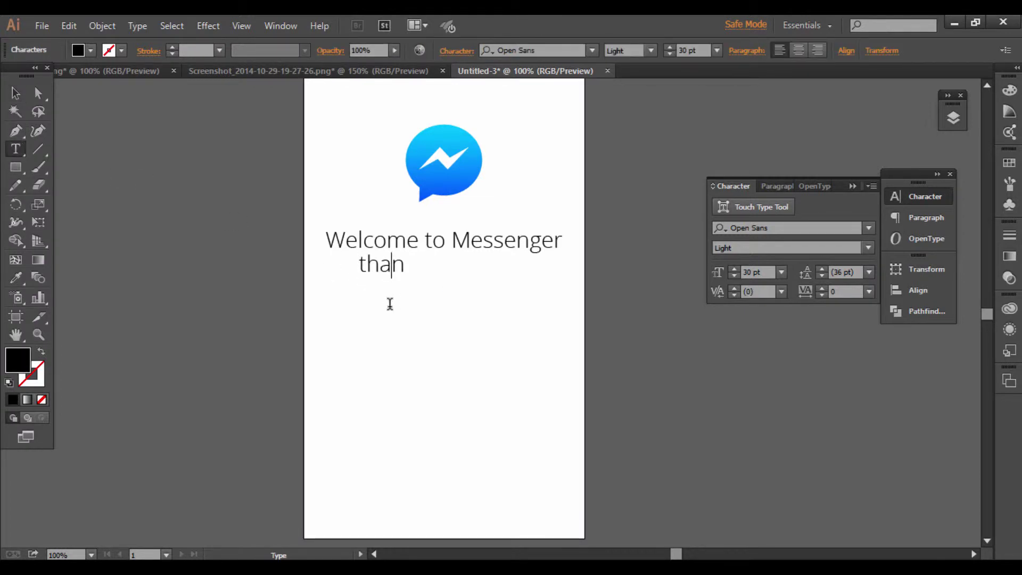
{"action": "key", "text": "Delete"}
{"action": "key", "text": "BackSpace"}
{"action": "key", "text": "BackSpace"}
{"action": "key", "text": "BackSpace"}
{"action": "key", "text": "Right"}
{"action": "type", "text": "ha"}
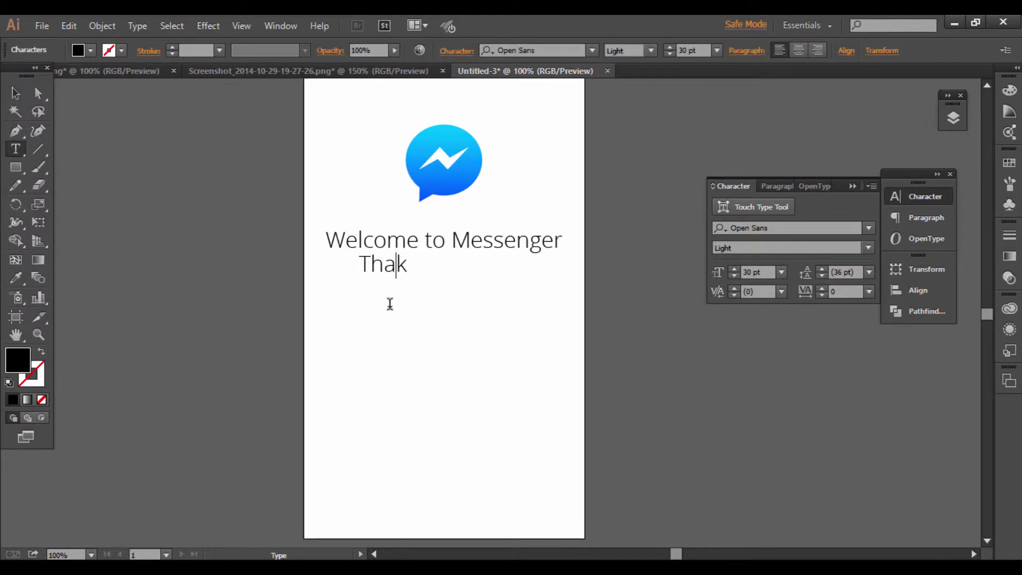
{"action": "key", "text": "Delete"}
{"action": "type", "text": "nks for ins"}
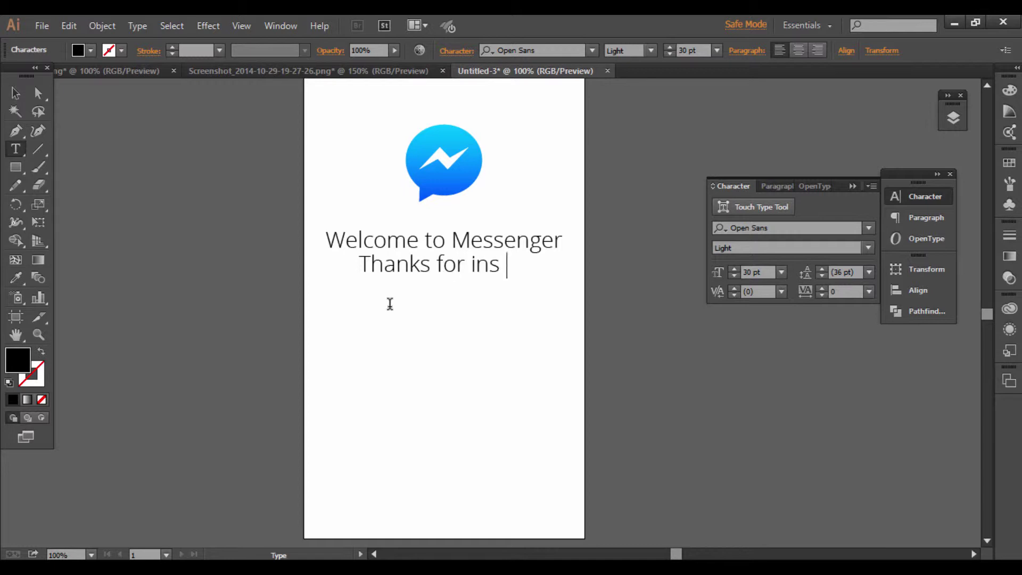
{"action": "type", "text": "talling"}
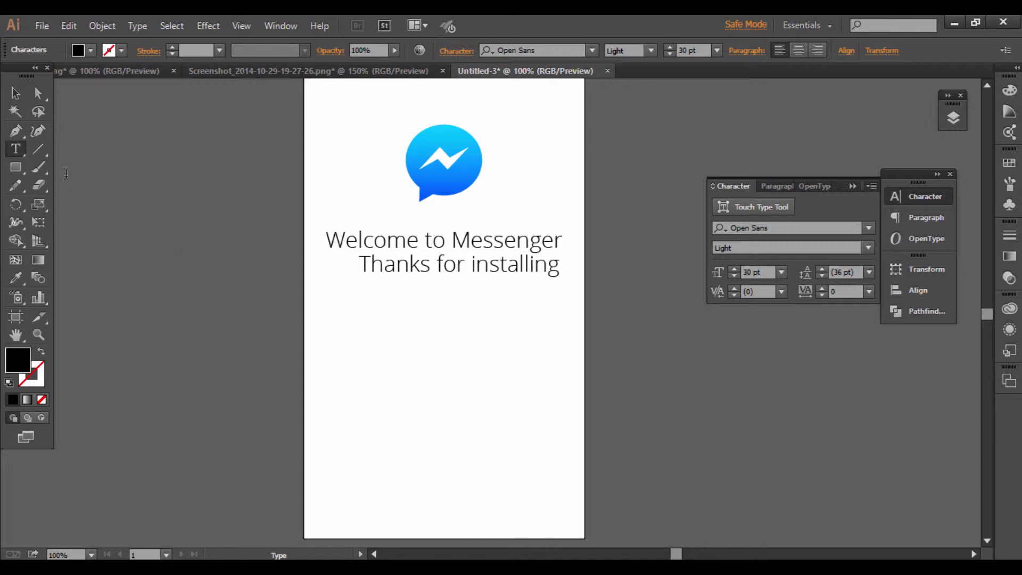
{"action": "key", "text": "Escape"}
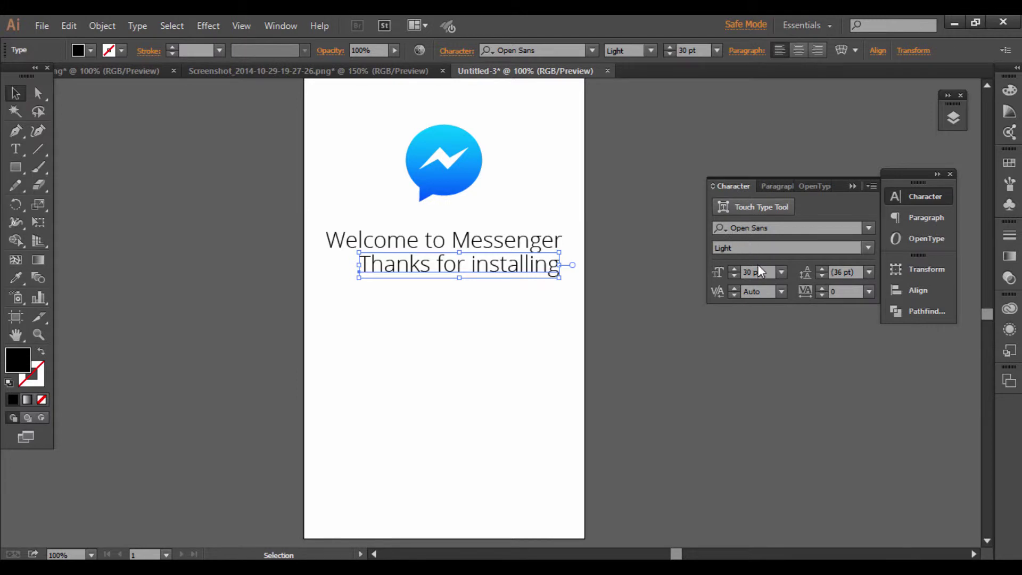
Set the subtitle to 15 pt and insert a missing 'u' in its text
{"action": "left_click", "coordinate": [734, 275]}
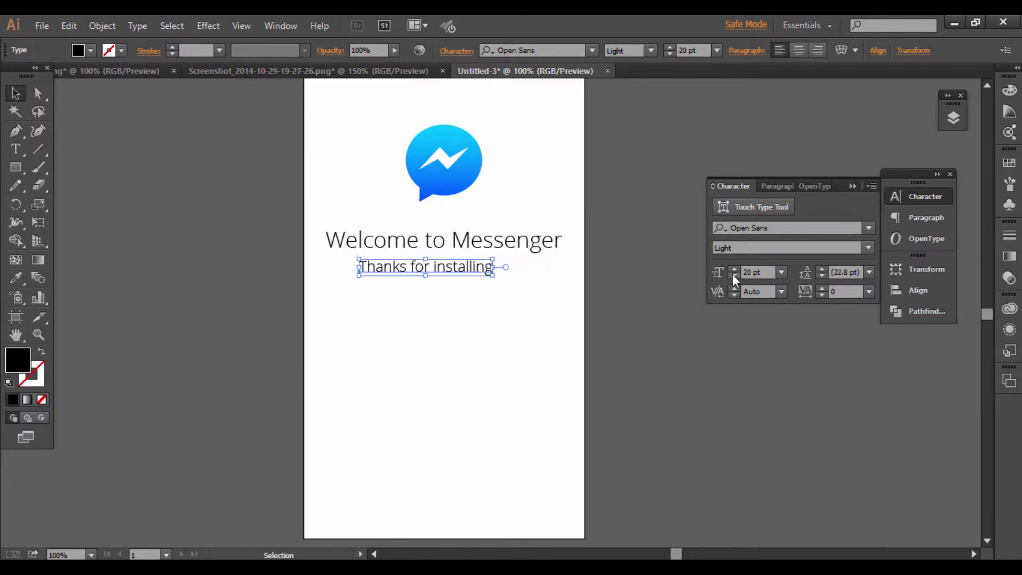
{"action": "left_click", "coordinate": [734, 276]}
{"action": "key", "text": "t"}
{"action": "type", "text": "- lets"}
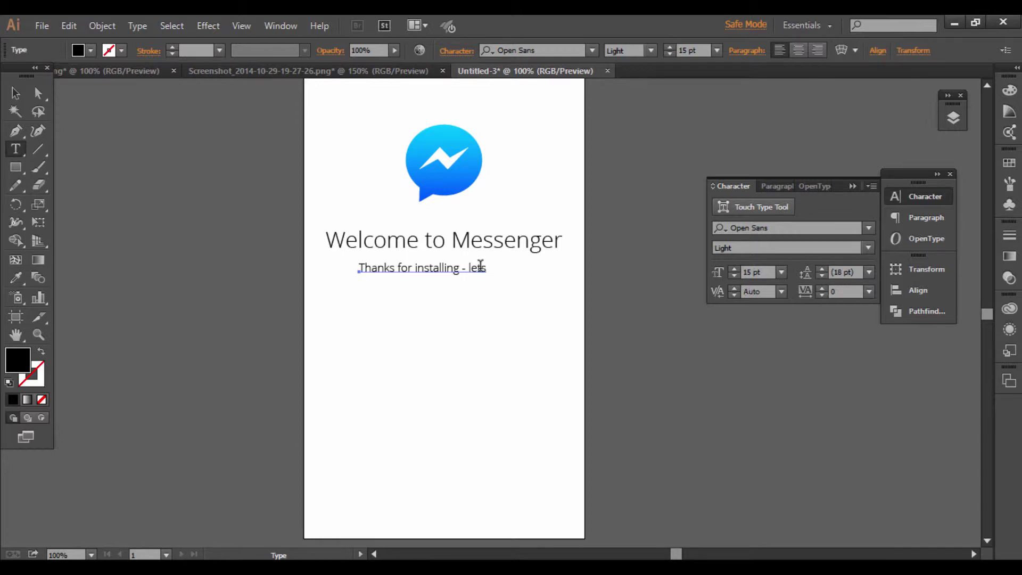
{"action": "key", "text": "Left"}
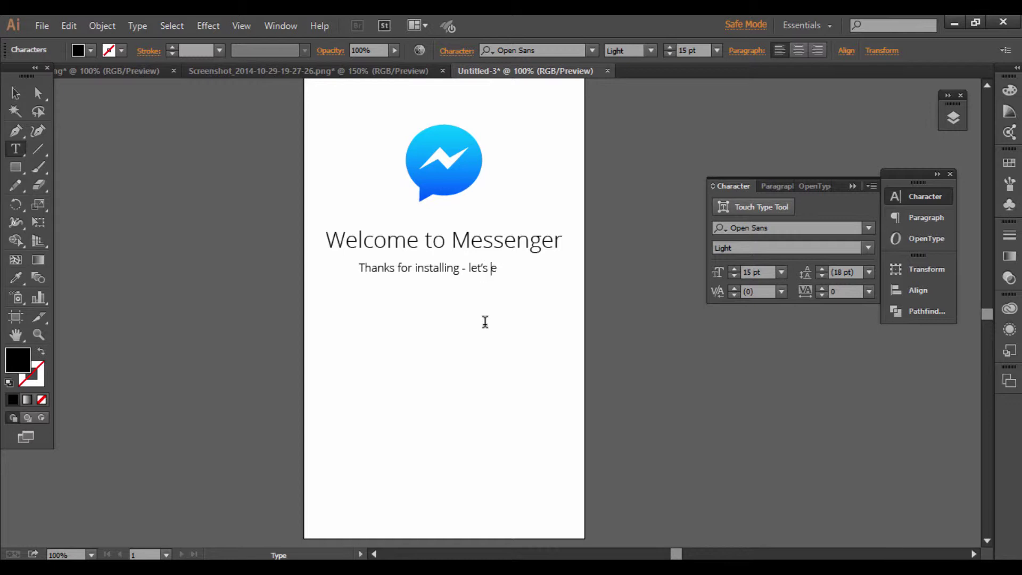
{"action": "type", "text": "u"}
{"action": "left_click", "coordinate": [525, 268]}
{"action": "left_click", "coordinate": [14, 95]}
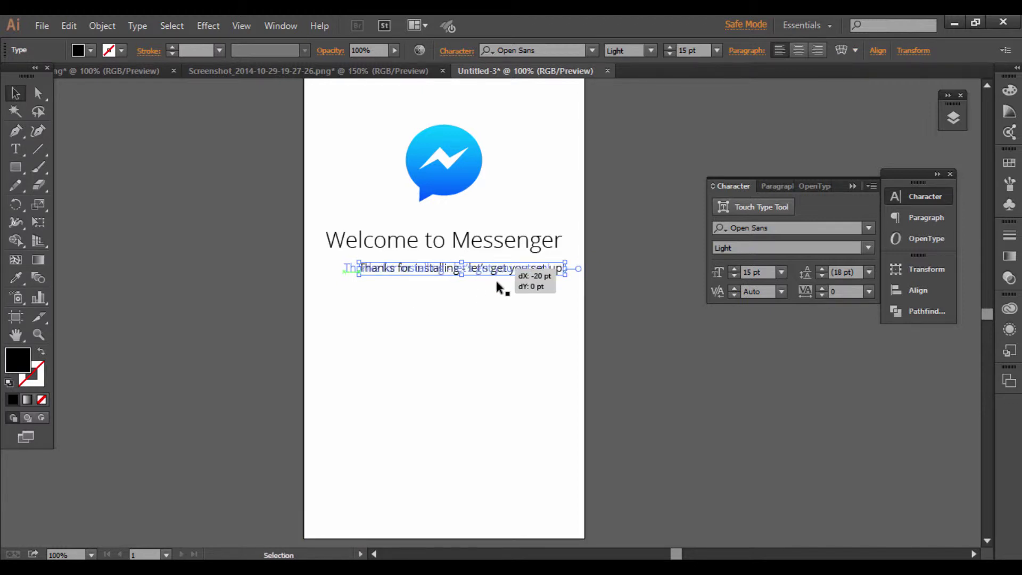
Centre the subtitle horizontally on the page background
{"action": "left_click", "coordinate": [489, 330], "text": "shift"}
{"action": "left_click", "coordinate": [479, 50]}
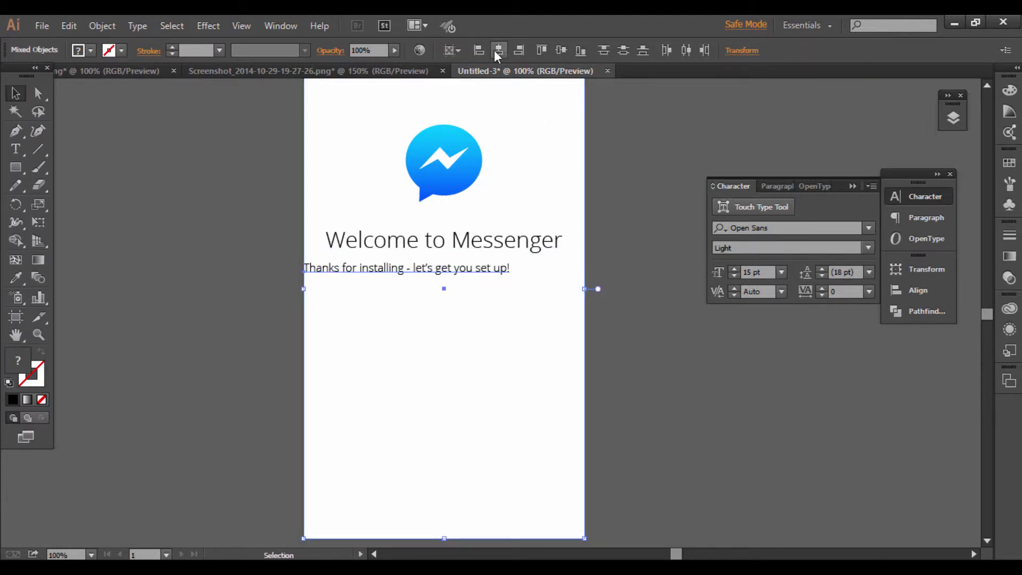
{"action": "left_click", "coordinate": [124, 159]}
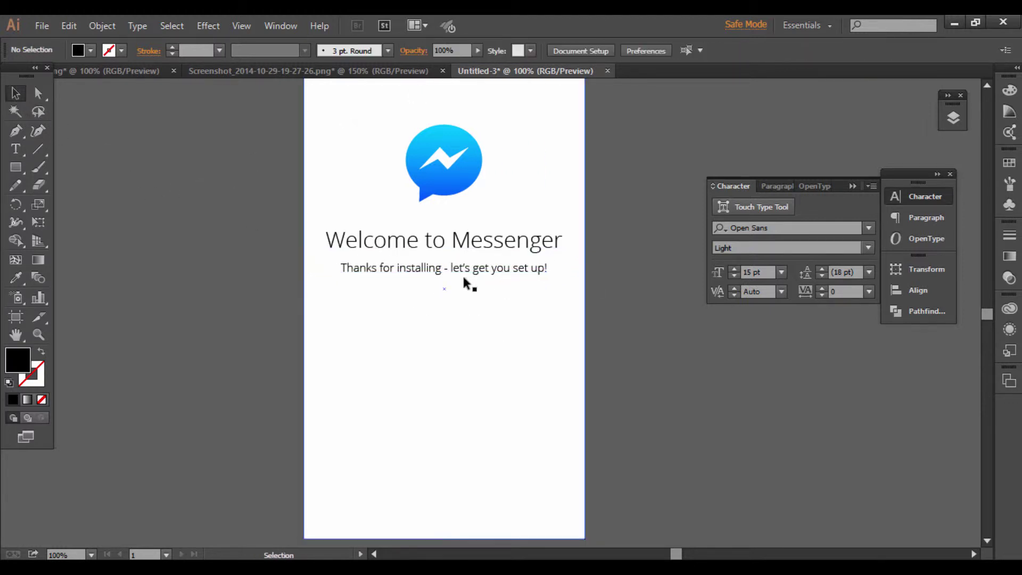
{"action": "left_click", "coordinate": [466, 269]}
Colour the subtitle's fill a darker grey, #666666
{"action": "scroll", "coordinate": [468, 268], "scroll_direction": "up", "scroll_amount": 1, "text": "alt"}
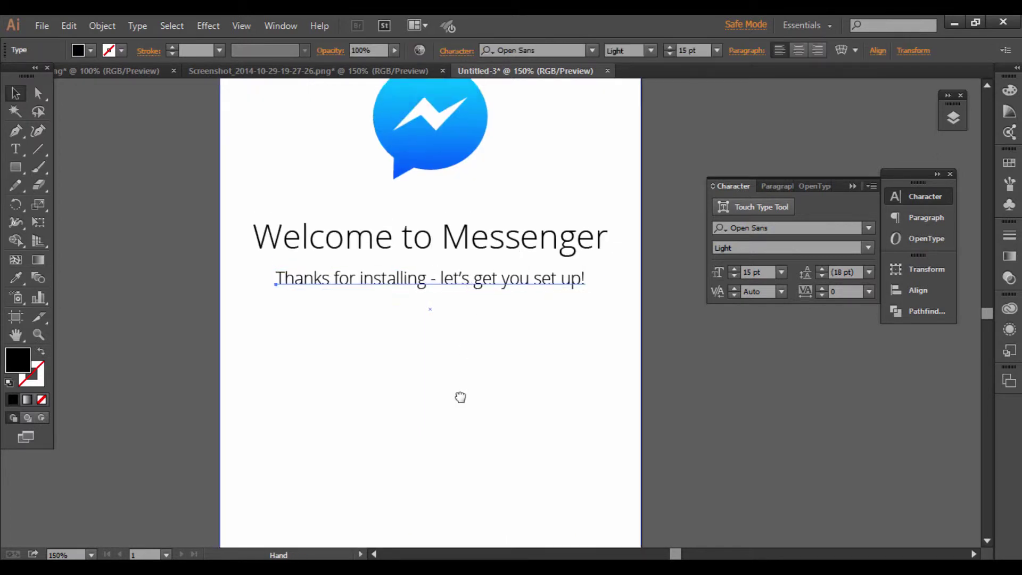
{"action": "scroll", "coordinate": [461, 395], "scroll_direction": "up", "scroll_amount": 2}
{"action": "double_click", "coordinate": [33, 364]}
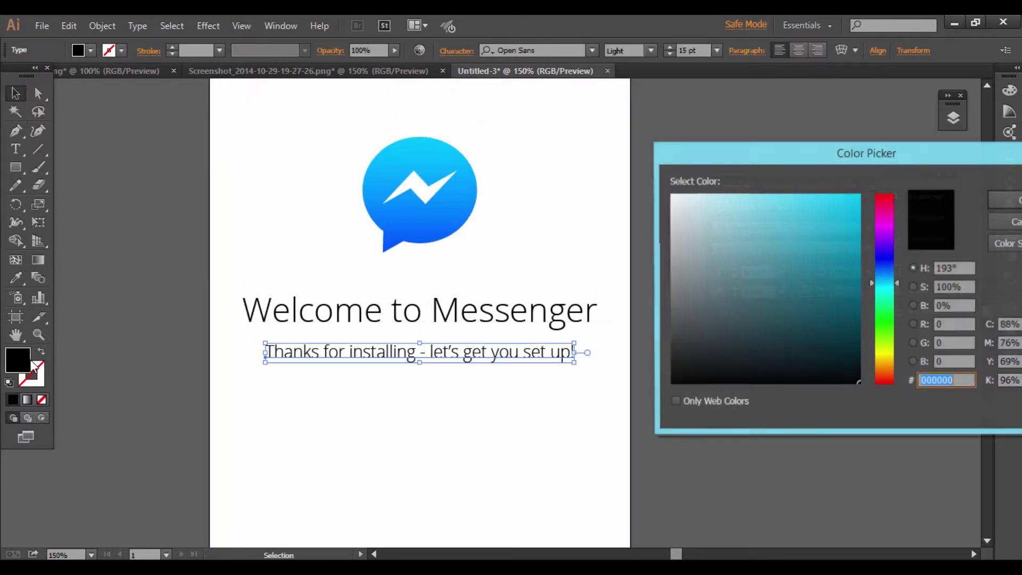
{"action": "left_click", "coordinate": [671, 279]}
{"action": "left_click", "coordinate": [1017, 199]}
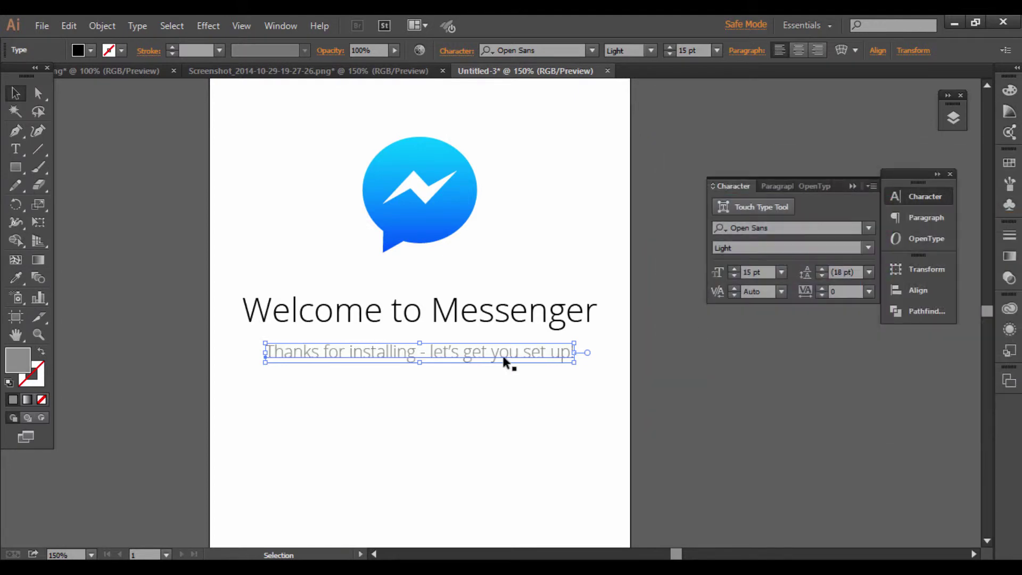
{"action": "double_click", "coordinate": [26, 367]}
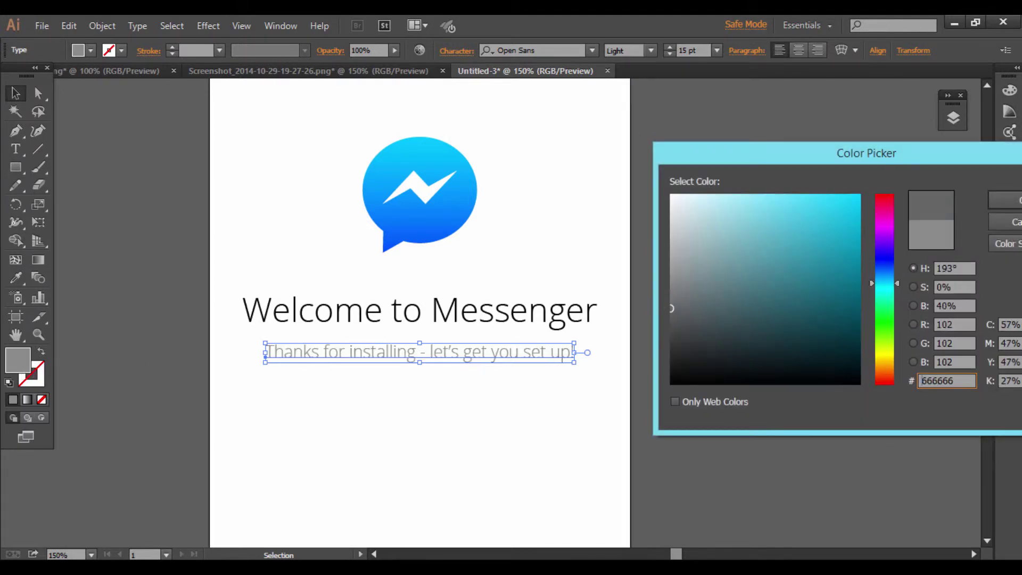
{"action": "left_click", "coordinate": [1014, 200]}
{"action": "left_click", "coordinate": [760, 364]}
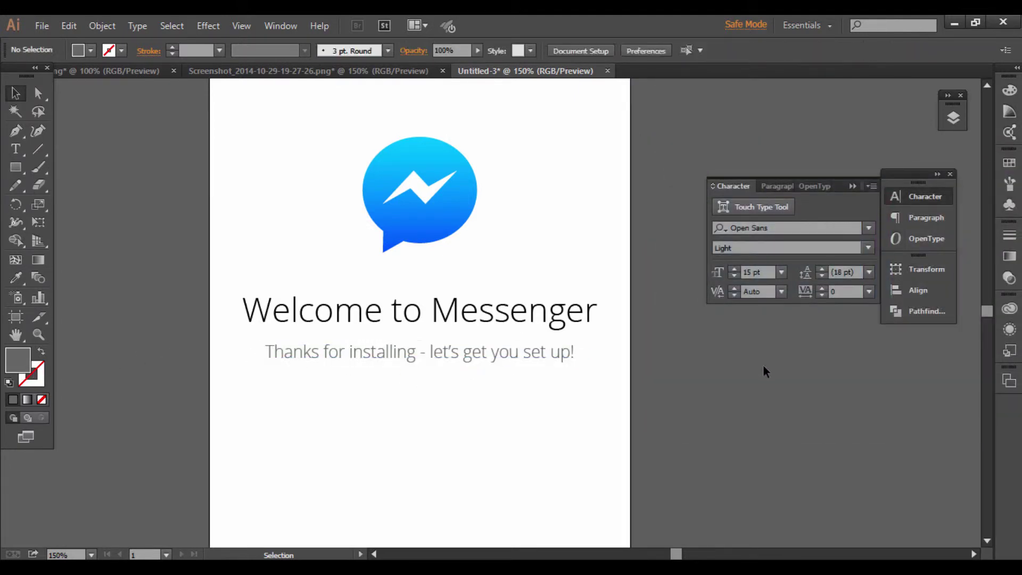
Reduce the subtitle to 13 pt and centre it horizontally on the artboard
{"action": "left_click", "coordinate": [483, 354]}
{"action": "left_click", "coordinate": [737, 276]}
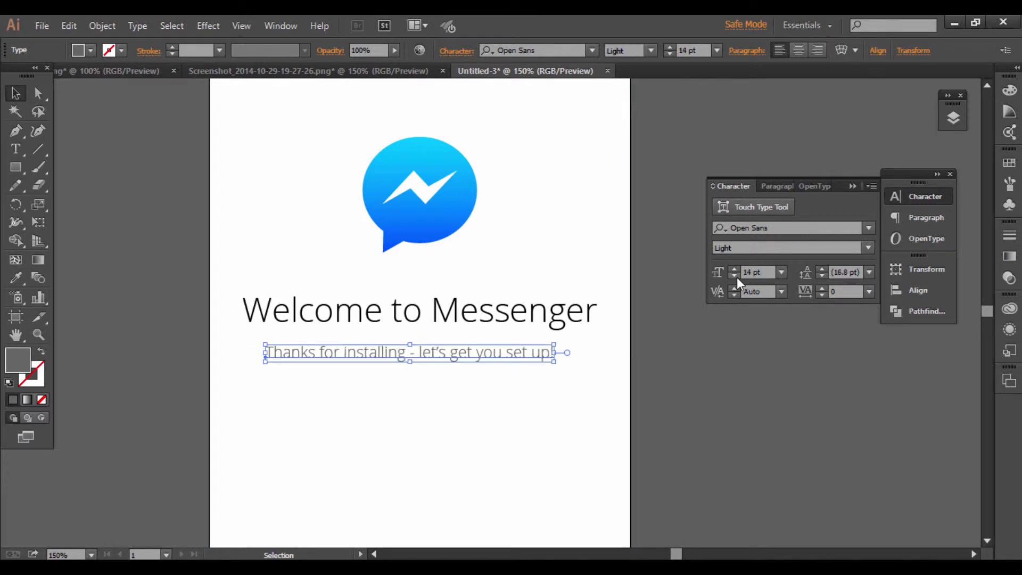
{"action": "left_click", "coordinate": [737, 277]}
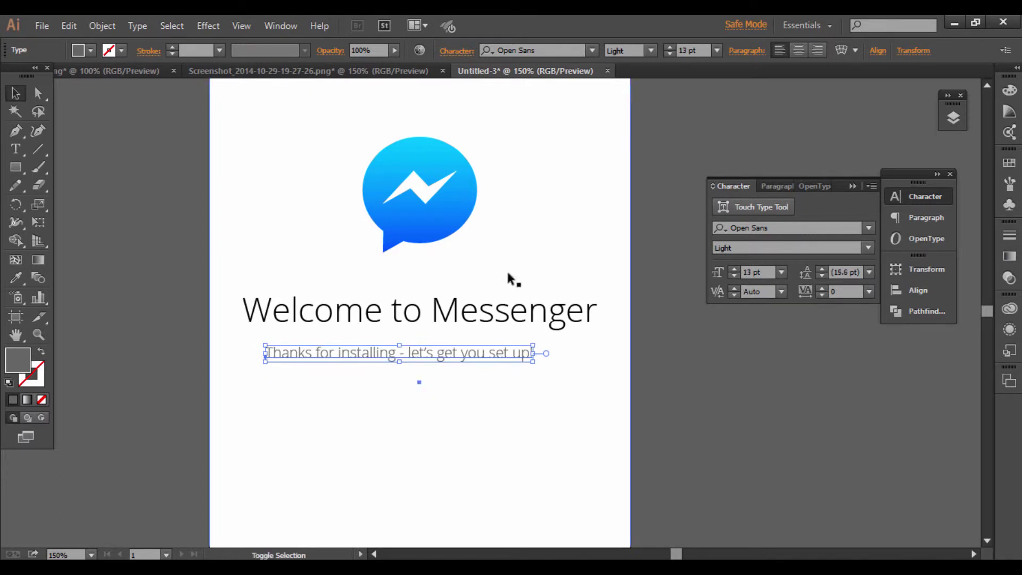
{"action": "key", "text": "ctrl+a"}
{"action": "left_click", "coordinate": [500, 50]}
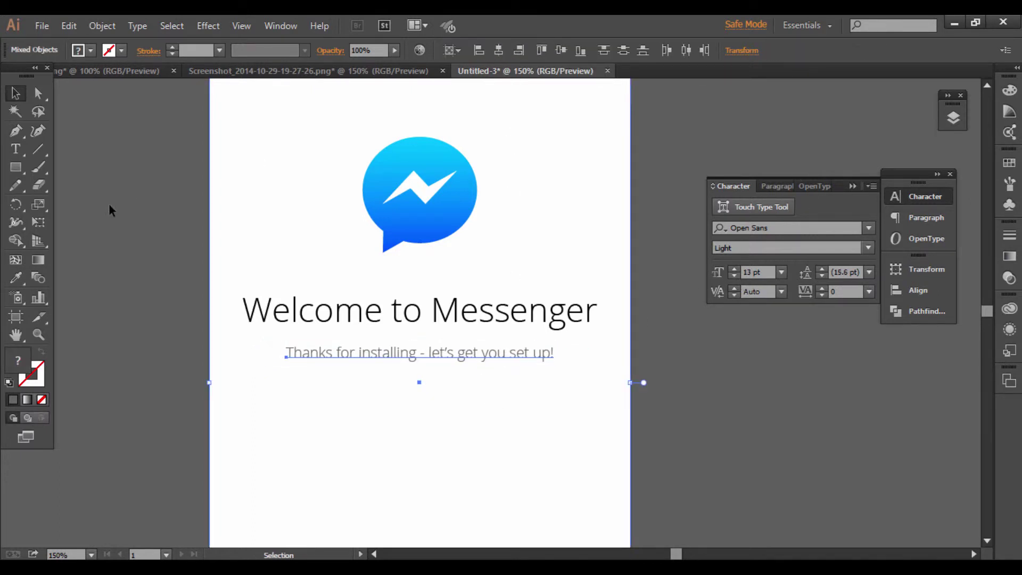
Change the subtitle's font style to Regular and re-centre it on the artboard
{"action": "left_click", "coordinate": [426, 354]}
{"action": "left_click", "coordinate": [850, 248]}
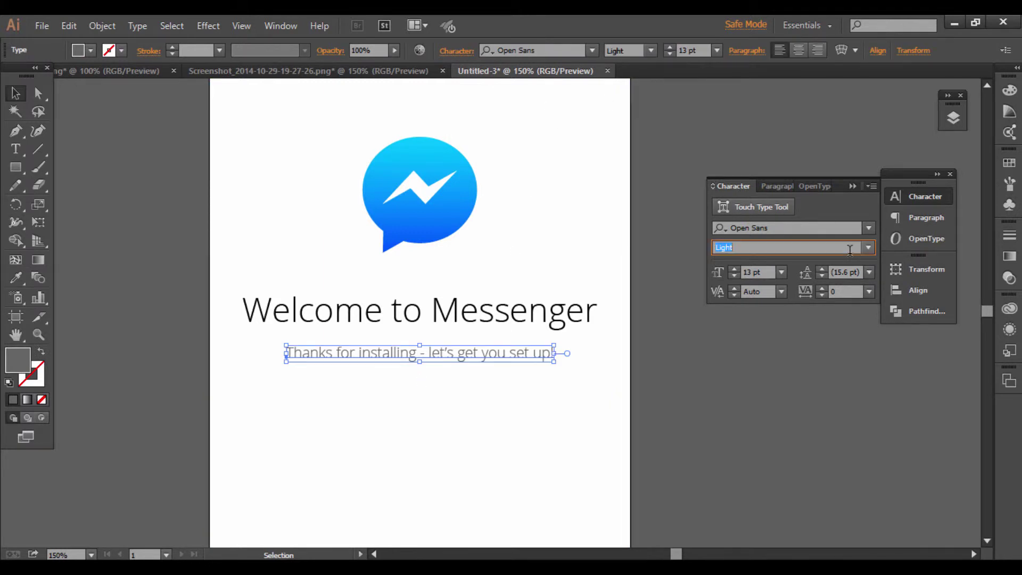
{"action": "type", "text": "Regular"}
{"action": "key", "text": "Return"}
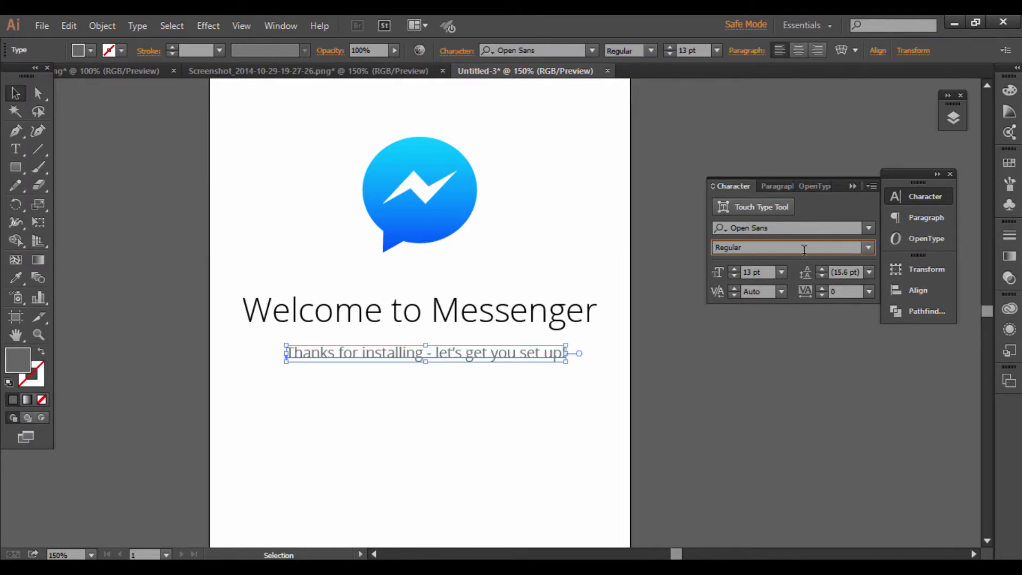
{"action": "left_click", "coordinate": [146, 210]}
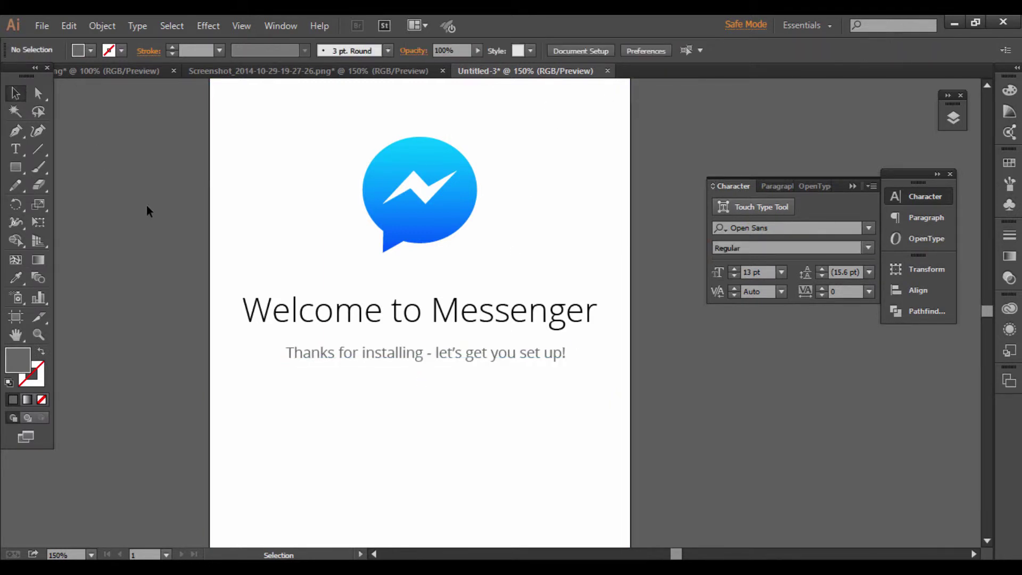
{"action": "left_click", "coordinate": [476, 357]}
{"action": "left_click", "coordinate": [476, 404], "text": "shift"}
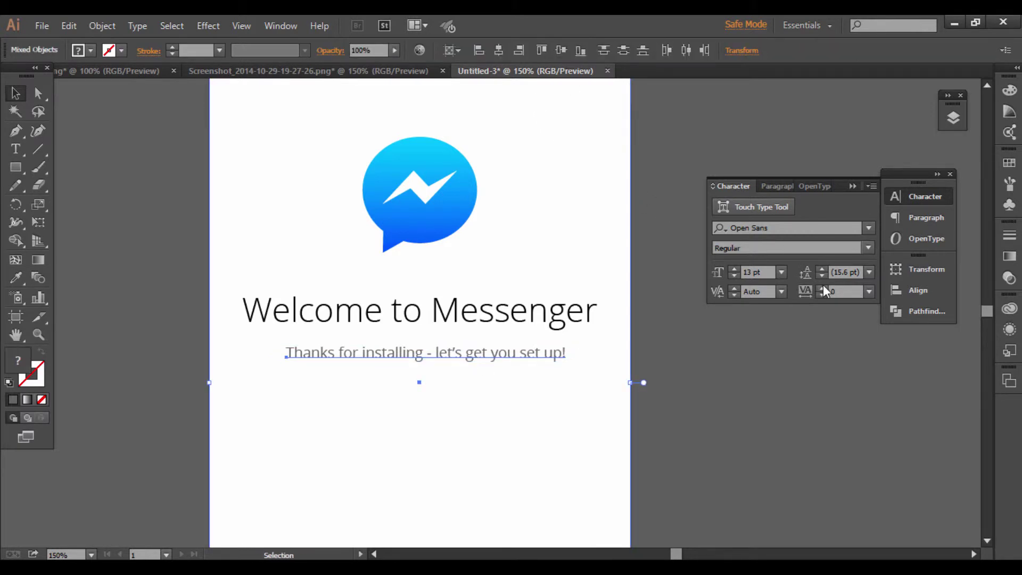
{"action": "left_click", "coordinate": [505, 52]}
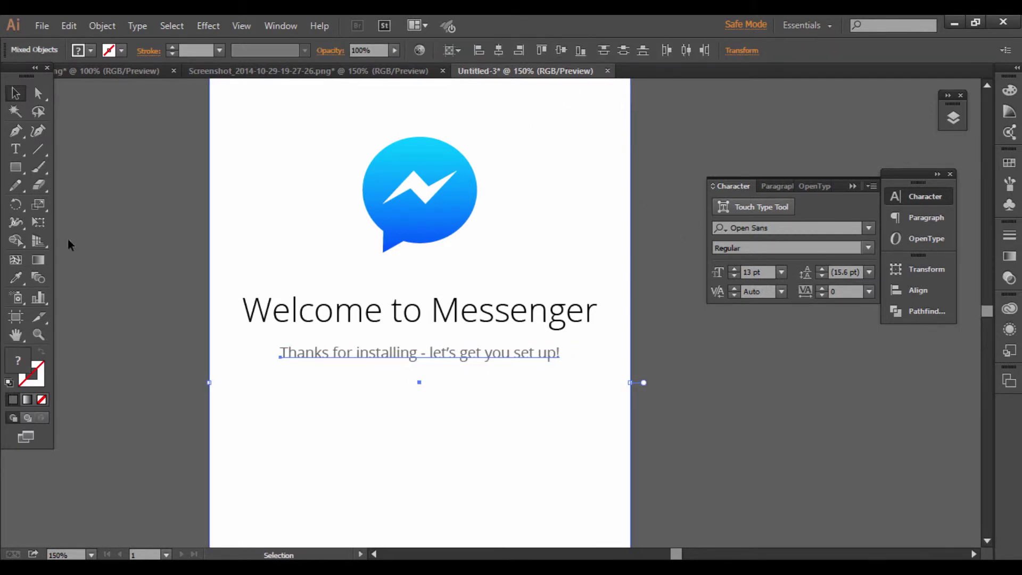
{"action": "left_click", "coordinate": [107, 235]}
Draw a grey horizontal input line below the subtitle
{"action": "left_click", "coordinate": [38, 149]}
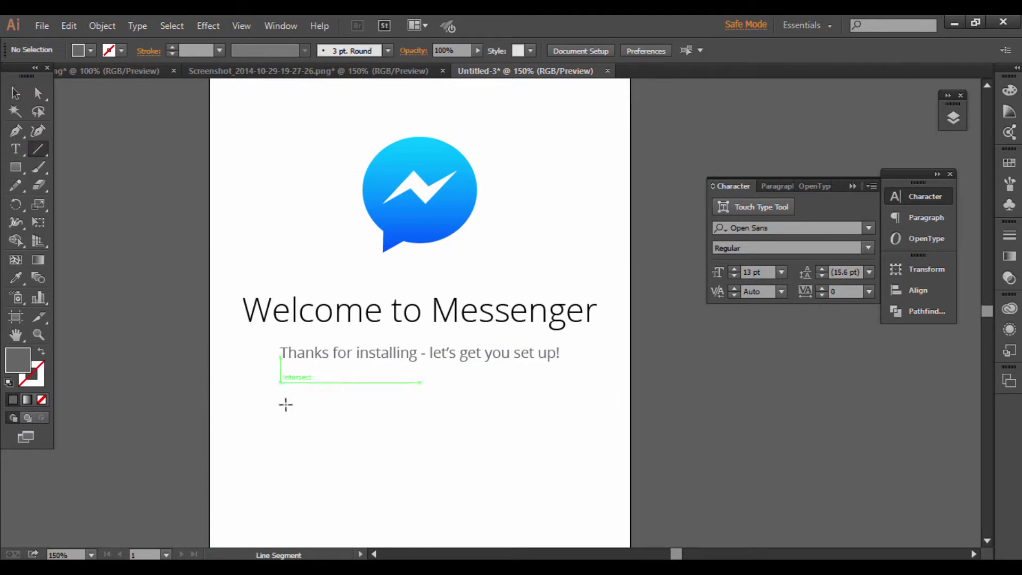
{"action": "scroll", "coordinate": [434, 399], "scroll_direction": "down", "scroll_amount": 5}
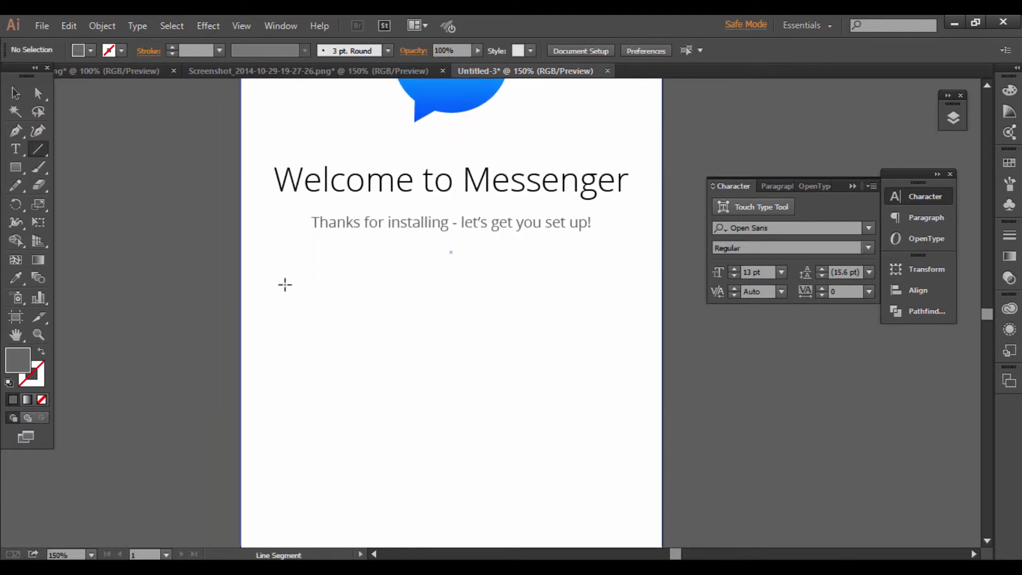
{"action": "left_click_drag", "start_coordinate": [288, 292], "coordinate": [617, 300]}
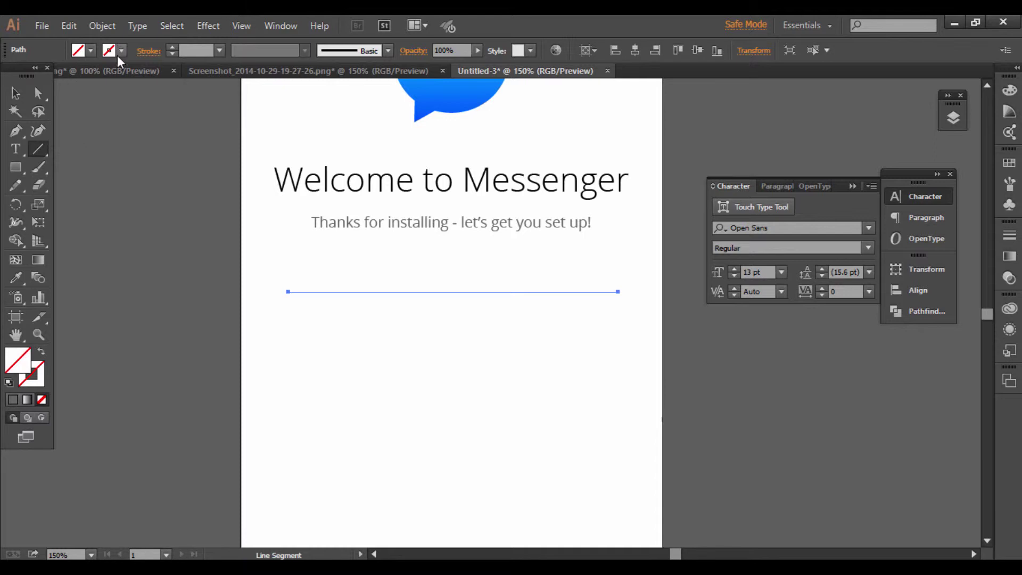
{"action": "left_click", "coordinate": [13, 399]}
{"action": "left_click", "coordinate": [42, 351]}
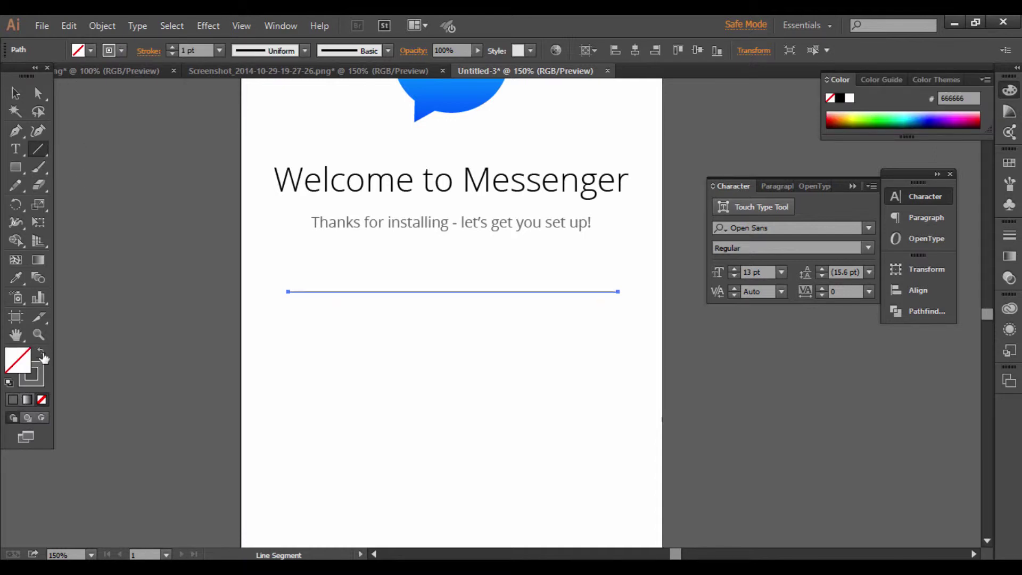
{"action": "left_click", "coordinate": [15, 92]}
{"action": "left_click", "coordinate": [195, 205]}
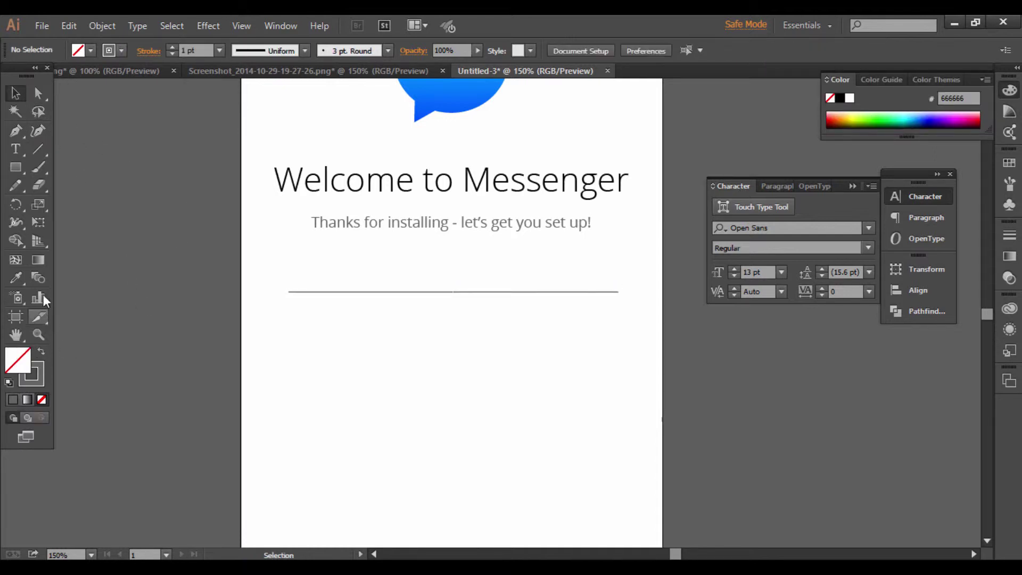
Undo the text accidentally started on the input line
{"action": "key", "text": "t"}
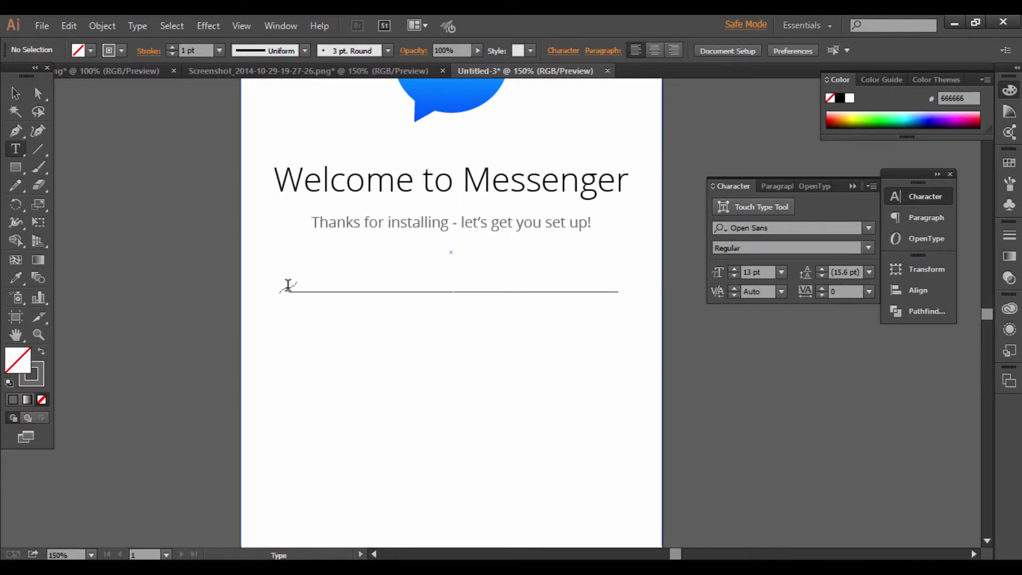
{"action": "left_click", "coordinate": [290, 282]}
{"action": "type", "text": "S"}
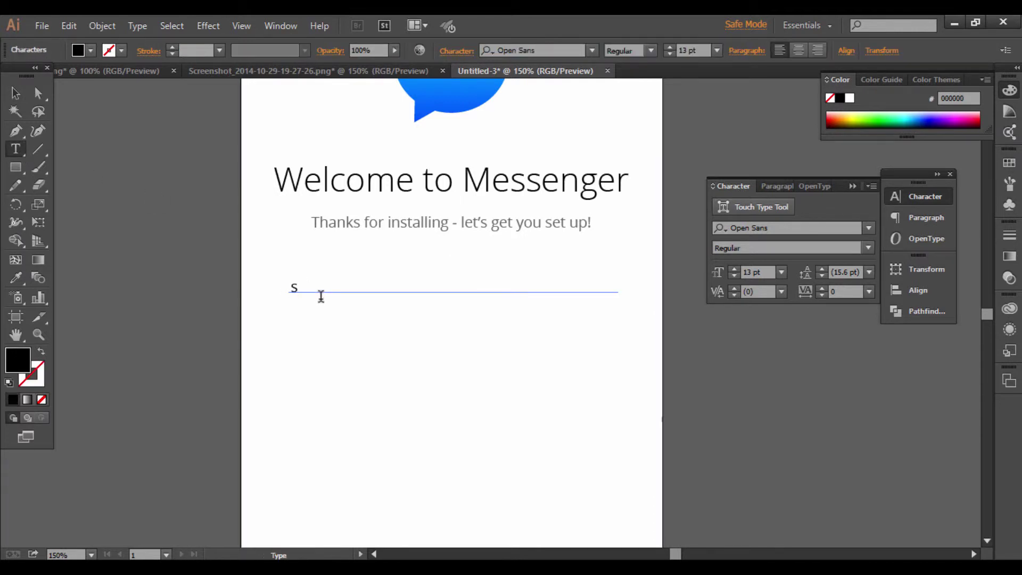
{"action": "key", "text": "Escape"}
{"action": "left_click", "coordinate": [171, 225]}
{"action": "key", "text": "ctrl+z"}
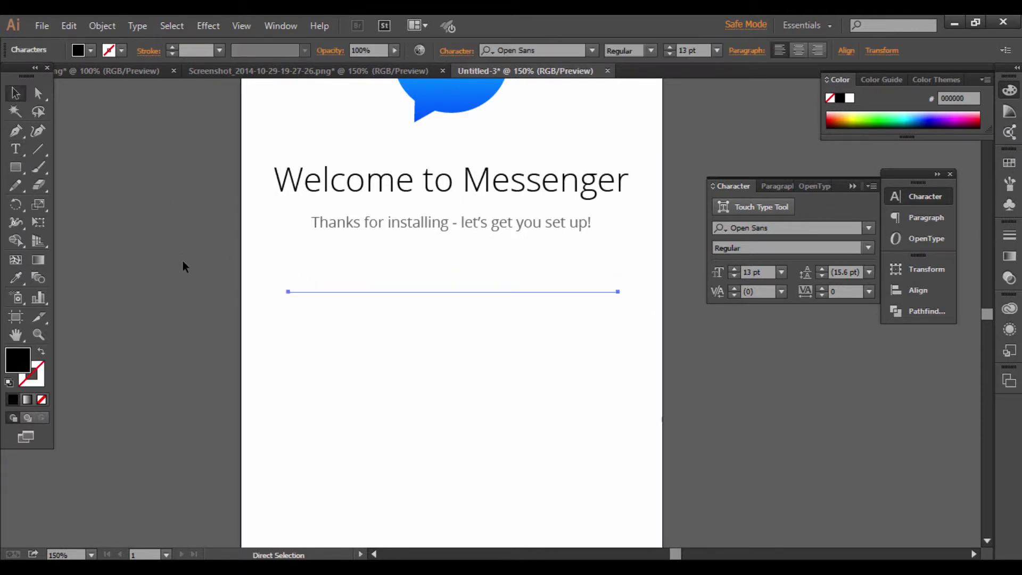
{"action": "key", "text": "ctrl+z"}
Add the label 'Email or phone' with a lowercase p, placed just above the line
{"action": "left_click", "coordinate": [24, 153]}
{"action": "left_click", "coordinate": [293, 272]}
{"action": "type", "text": "Email or Phone"}
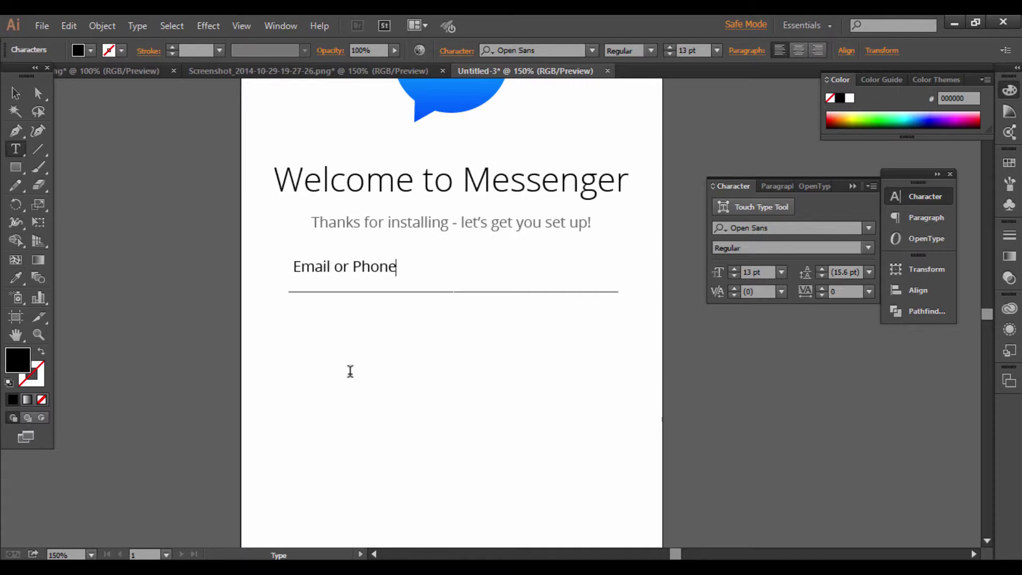
{"action": "key", "text": "Left"}
{"action": "key", "text": "Left"}
{"action": "key", "text": "Left"}
{"action": "key", "text": "BackSpace"}
{"action": "type", "text": "p"}
{"action": "key", "text": "Escape"}
{"action": "left_click_drag", "start_coordinate": [379, 270], "coordinate": [376, 281]}
{"action": "left_click", "coordinate": [389, 330]}
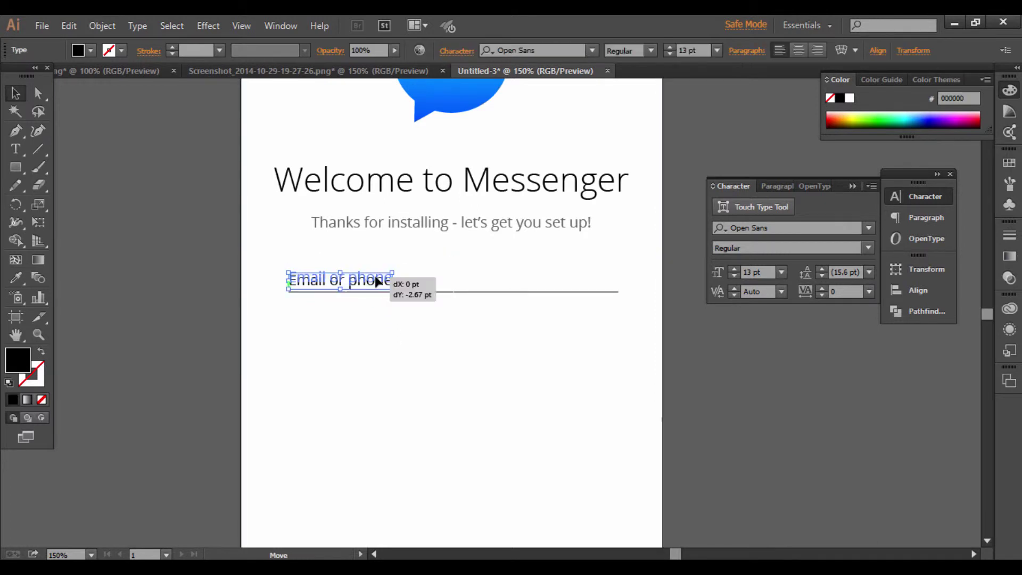
{"action": "left_click", "coordinate": [378, 330]}
Set the Email underline's stroke weight to 0.5 pt
{"action": "key", "text": "a"}
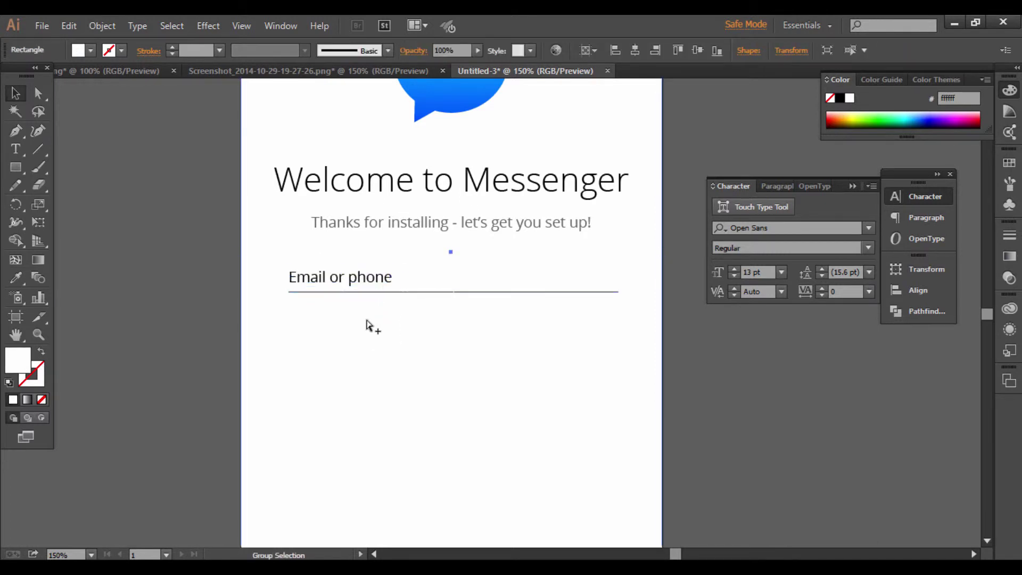
{"action": "scroll", "coordinate": [371, 325], "scroll_direction": "up", "scroll_amount": 3}
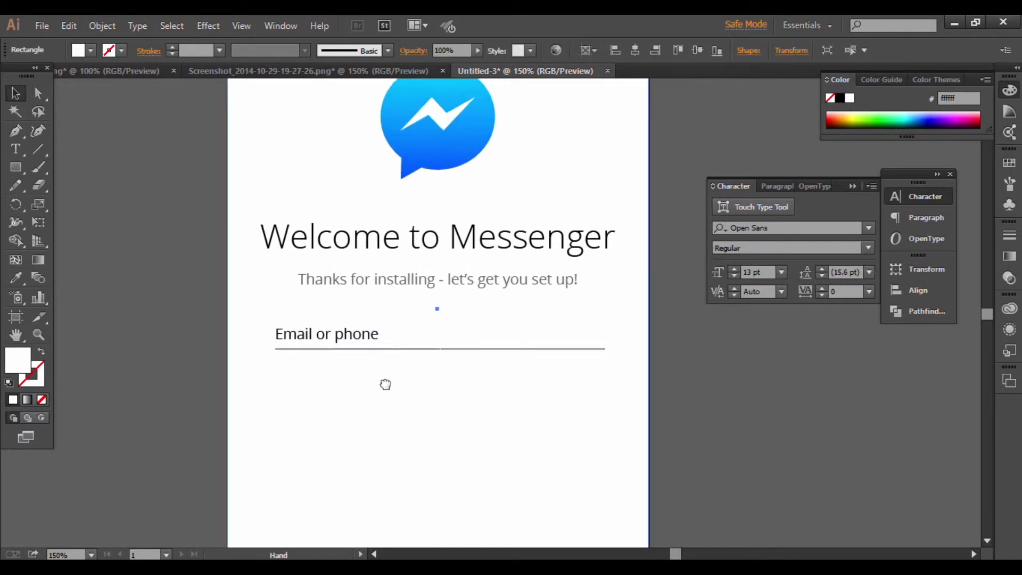
{"action": "left_click", "coordinate": [379, 352]}
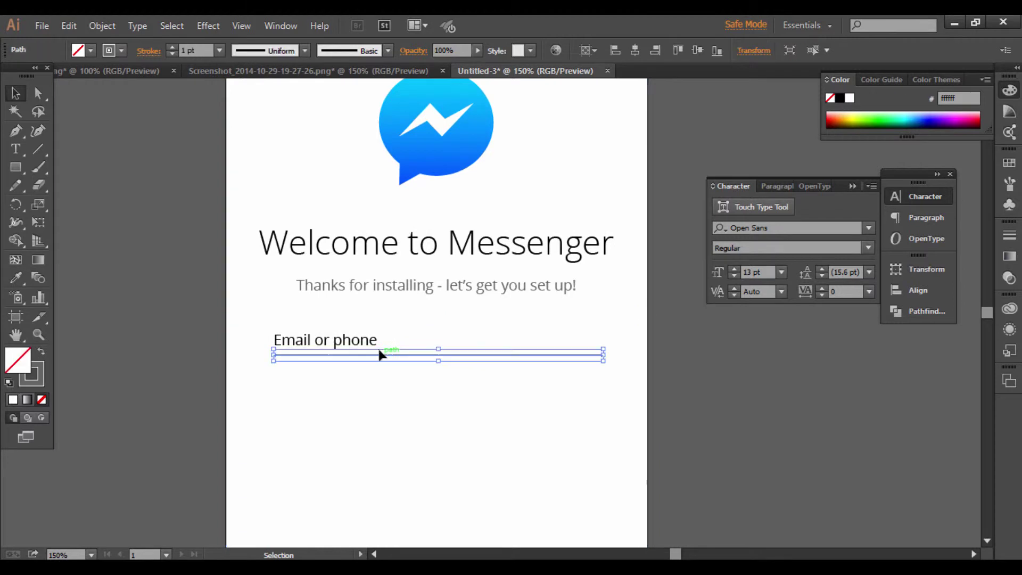
{"action": "left_click", "coordinate": [211, 50]}
{"action": "type", "text": "0"}
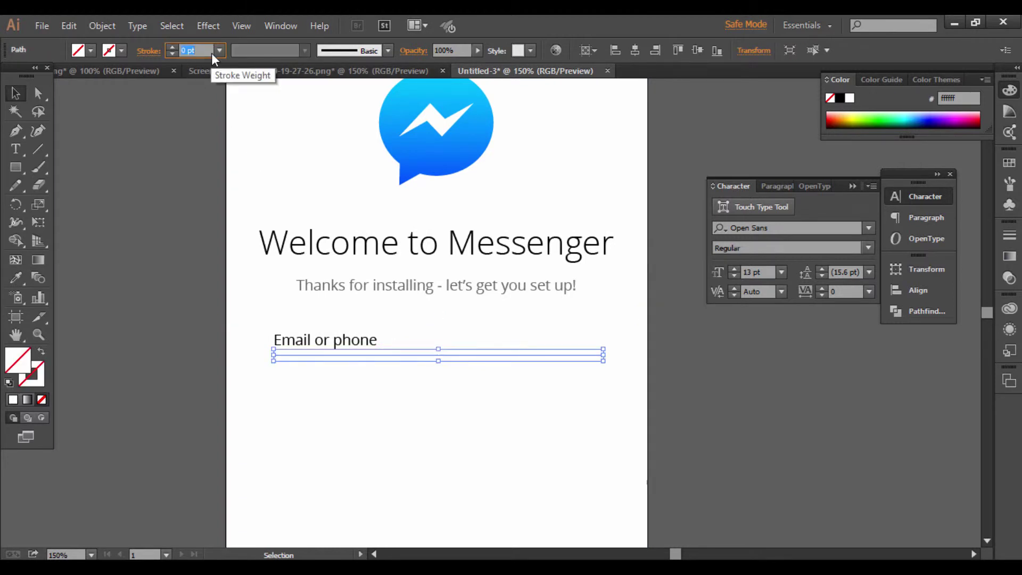
{"action": "left_click", "coordinate": [219, 51]}
{"action": "left_click", "coordinate": [235, 81]}
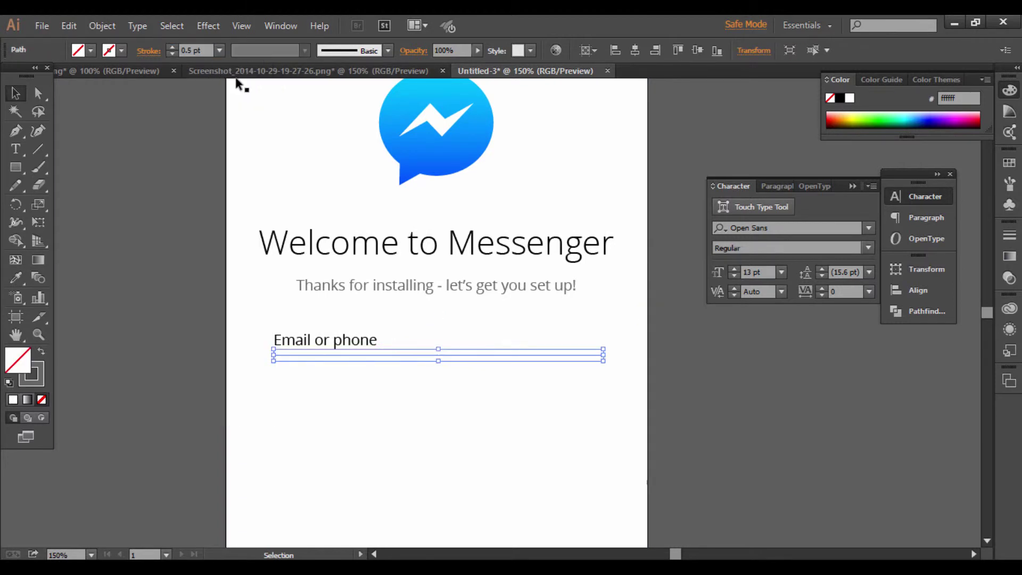
{"action": "left_click", "coordinate": [170, 157]}
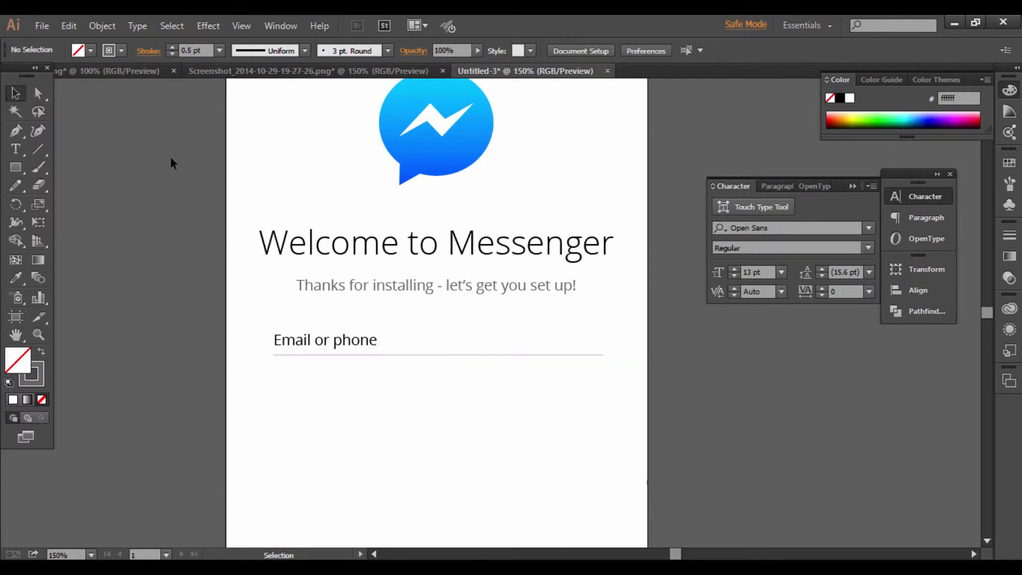
Sample the subtitle's grey onto the 'Email or phone' text with the Eyedropper
{"action": "left_click", "coordinate": [355, 342]}
{"action": "key", "text": "i"}
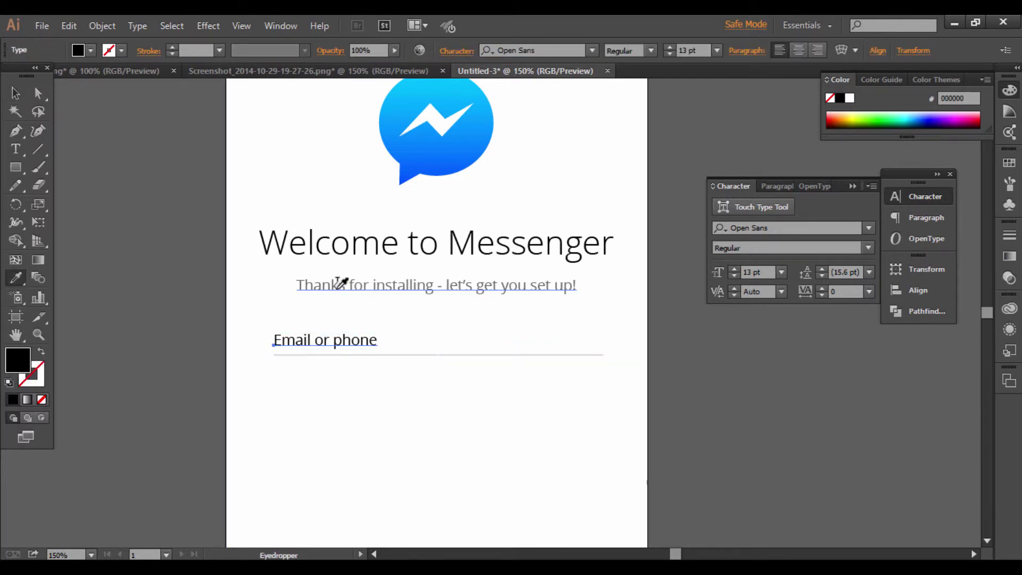
{"action": "left_click", "coordinate": [334, 285]}
{"action": "key", "text": "v"}
{"action": "left_click", "coordinate": [170, 276]}
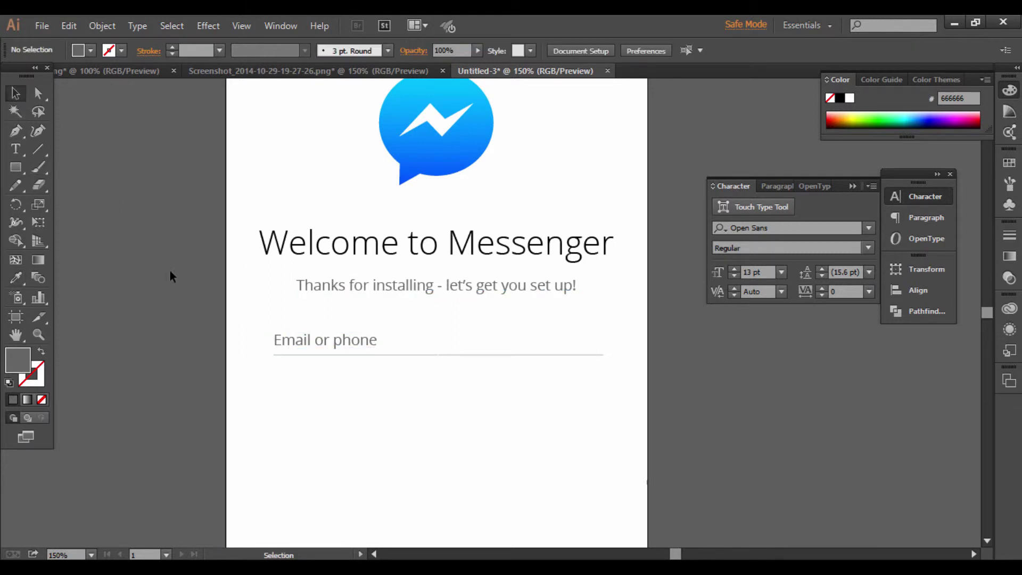
Thin the Email underline further to a 0.25 pt stroke
{"action": "key", "text": "ctrl+plus"}
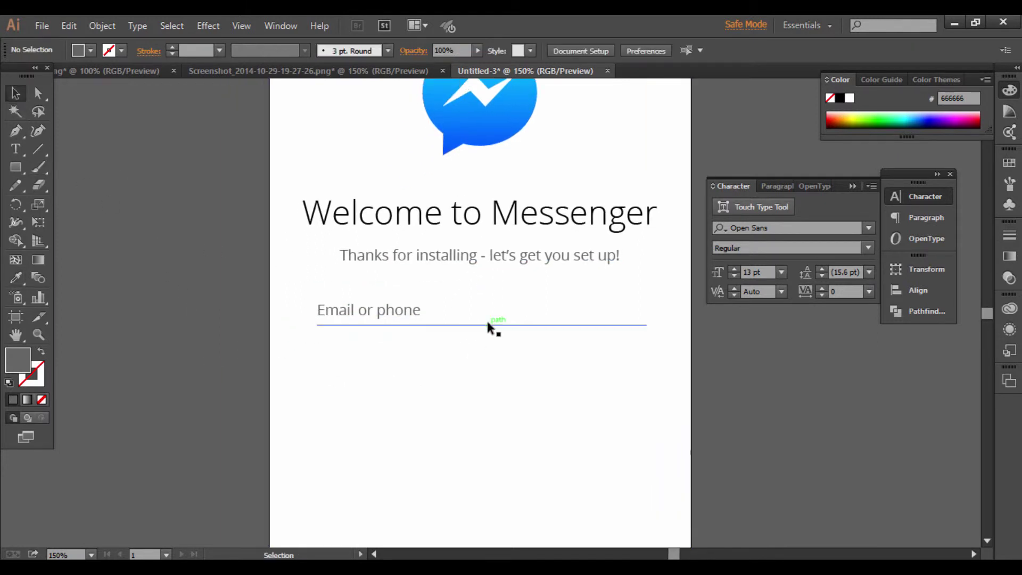
{"action": "left_click", "coordinate": [487, 324]}
{"action": "key", "text": "ctrl+plus"}
{"action": "key", "text": "v"}
{"action": "left_click", "coordinate": [219, 50]}
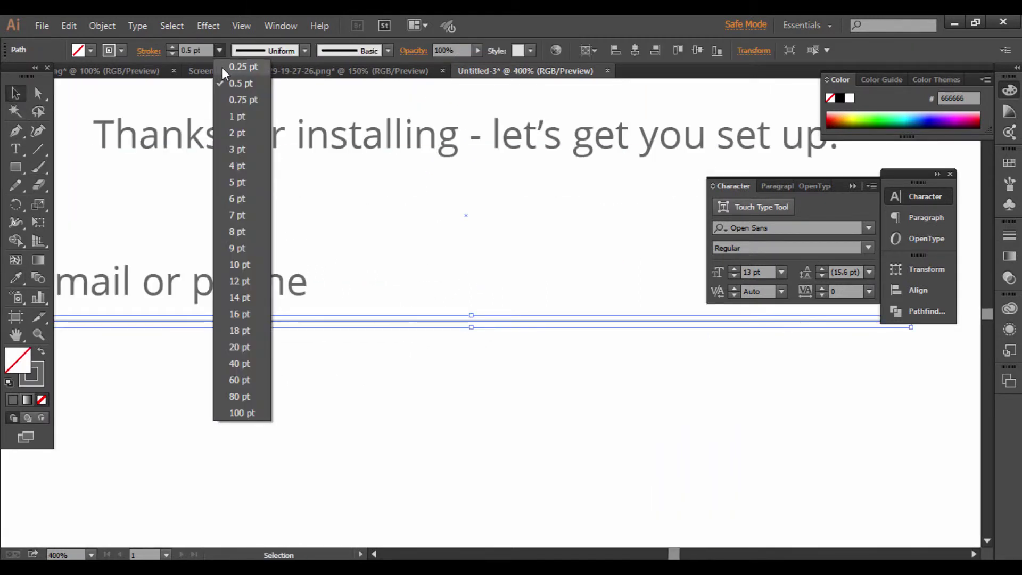
{"action": "left_click", "coordinate": [239, 68]}
{"action": "key", "text": "ctrl+minus"}
{"action": "key", "text": "ctrl+minus"}
{"action": "key", "text": "ctrl+minus"}
{"action": "left_click", "coordinate": [101, 280]}
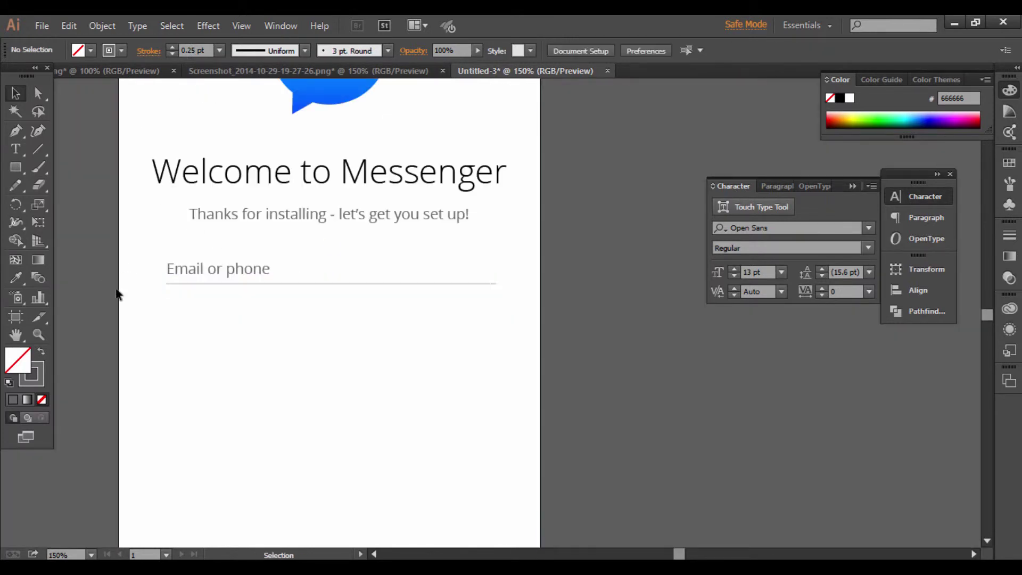
{"action": "left_click_drag", "start_coordinate": [304, 329], "coordinate": [367, 364]}
{"action": "left_click", "coordinate": [371, 318]}
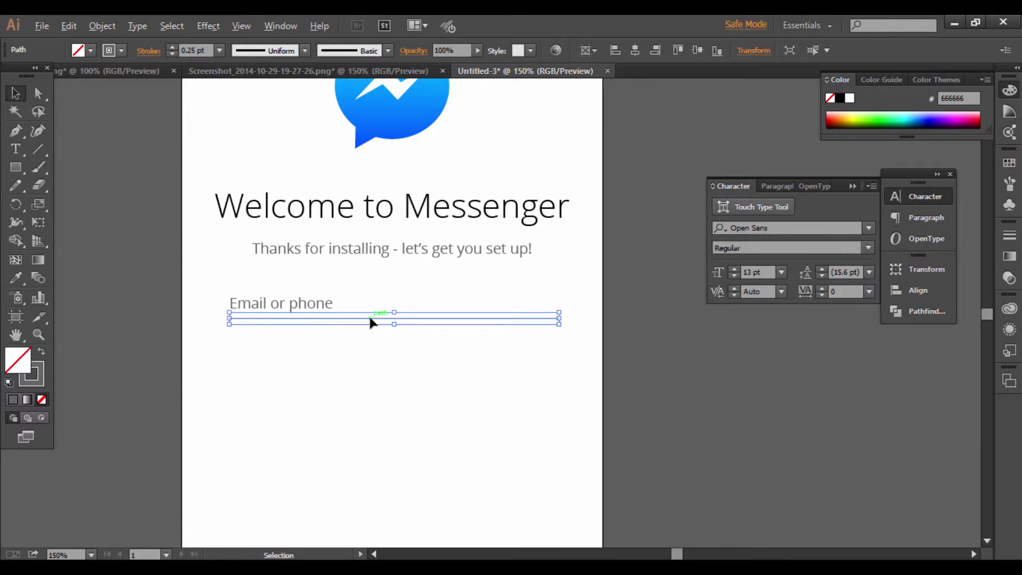
Copy the underline and label downward and retype the copied label as 'Password'
{"action": "left_click_drag", "start_coordinate": [370, 319], "coordinate": [369, 362]}
{"action": "left_click", "coordinate": [320, 312]}
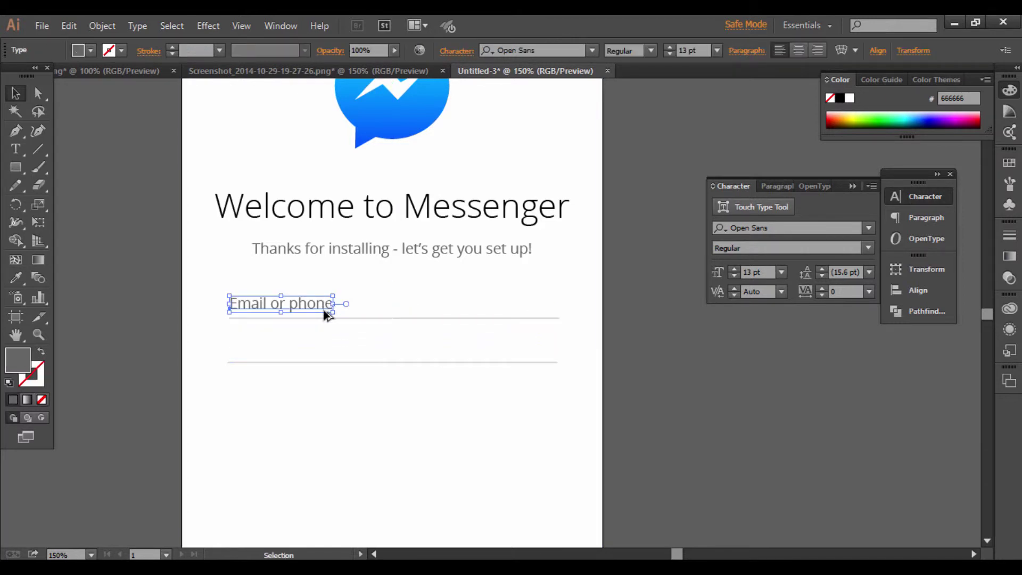
{"action": "left_click_drag", "start_coordinate": [321, 313], "coordinate": [323, 343]}
{"action": "double_click", "coordinate": [319, 347]}
{"action": "key", "text": "ctrl+a"}
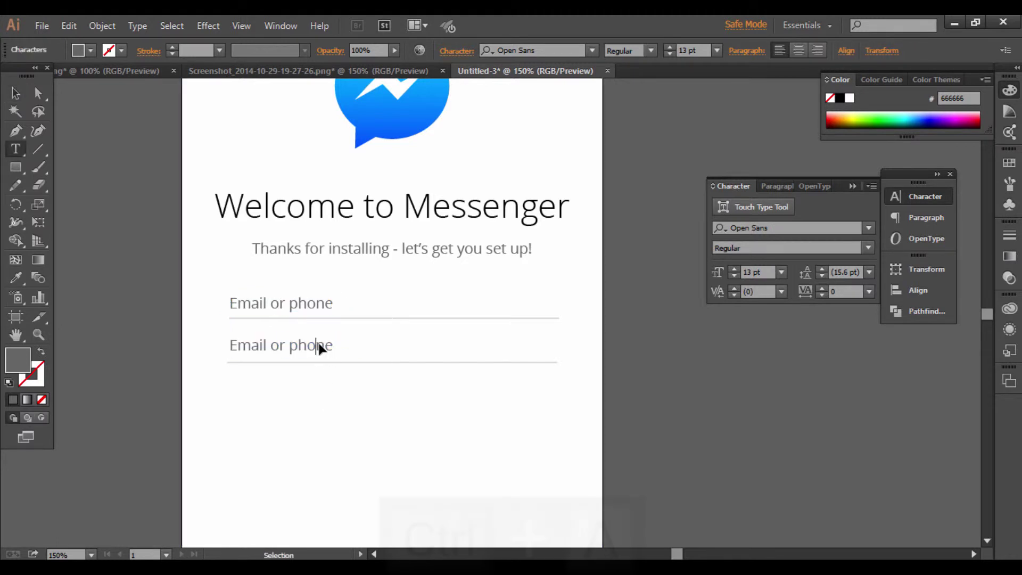
{"action": "type", "text": "Psaswor"}
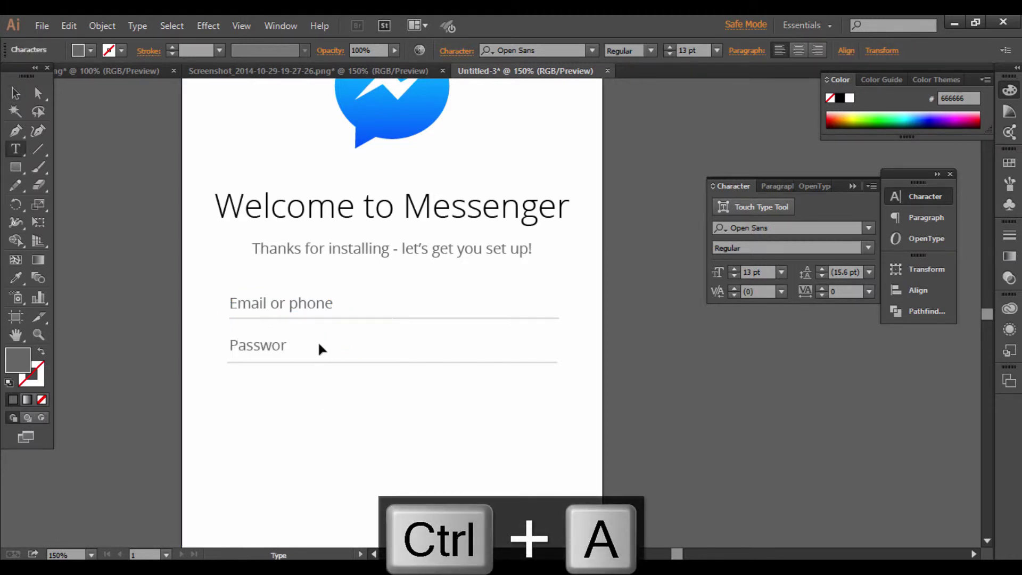
{"action": "type", "text": "d"}
{"action": "key", "text": "Return"}
{"action": "key", "text": "BackSpace"}
{"action": "left_click", "coordinate": [14, 95]}
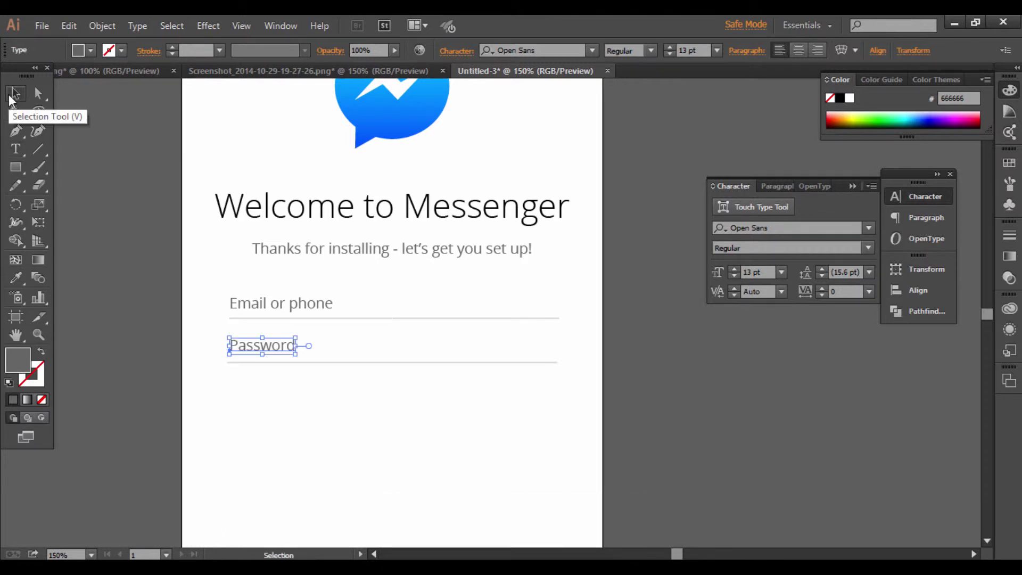
Change the Password label's font to Calibri
{"action": "left_click", "coordinate": [130, 169]}
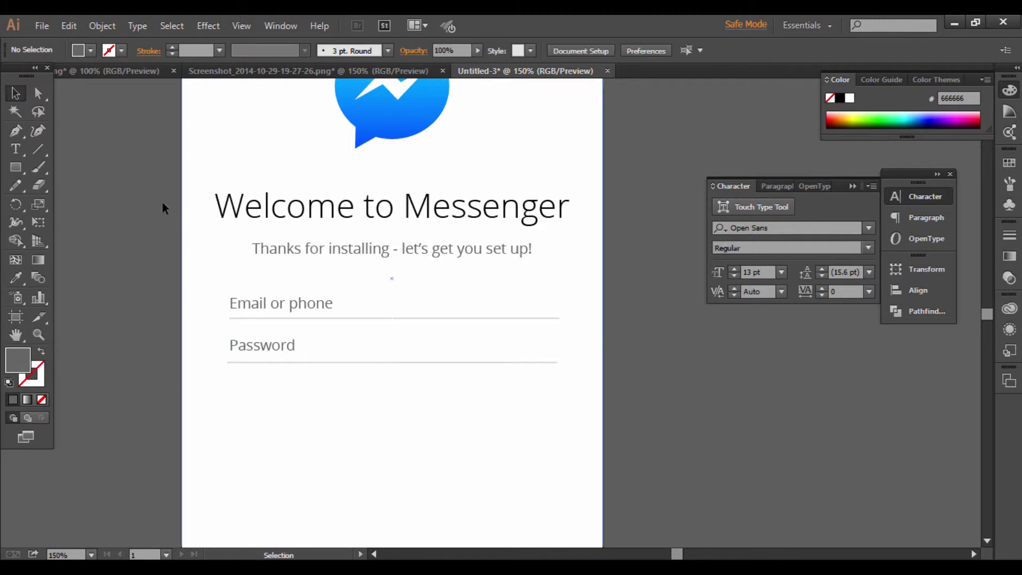
{"action": "left_click", "coordinate": [250, 344]}
{"action": "left_click", "coordinate": [525, 50]}
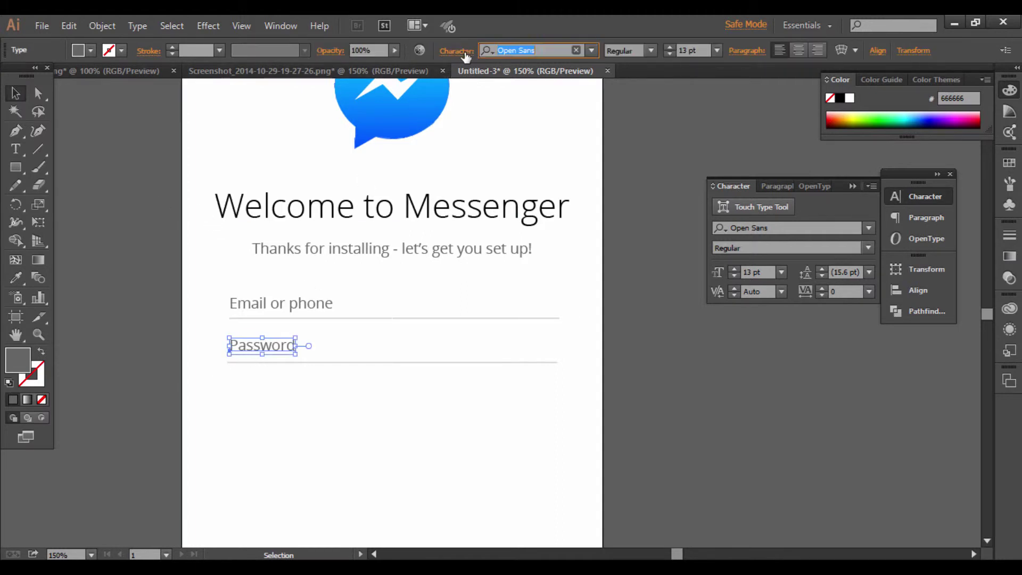
{"action": "type", "text": "calb"}
{"action": "key", "text": "BackSpace"}
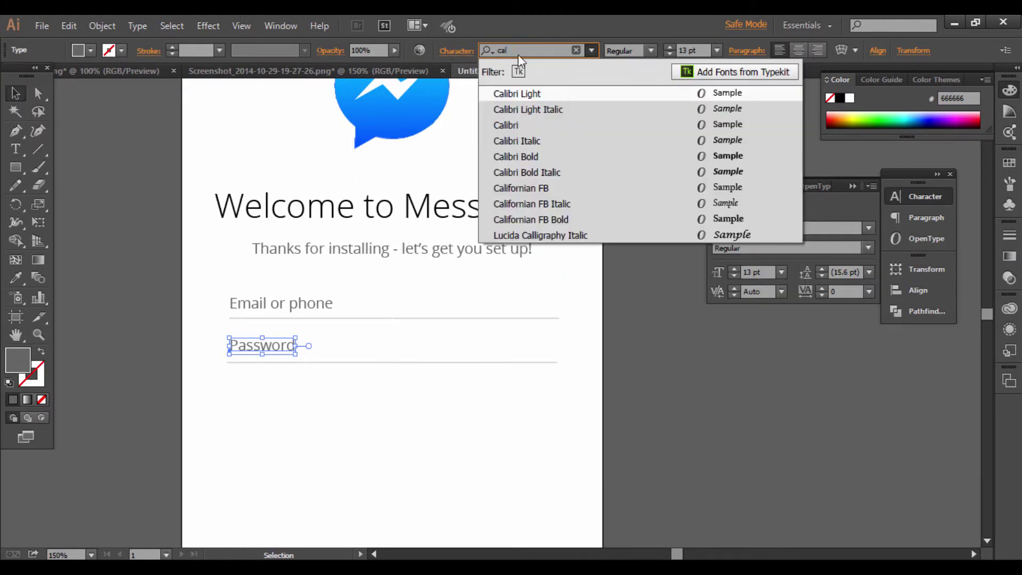
{"action": "left_click", "coordinate": [555, 127]}
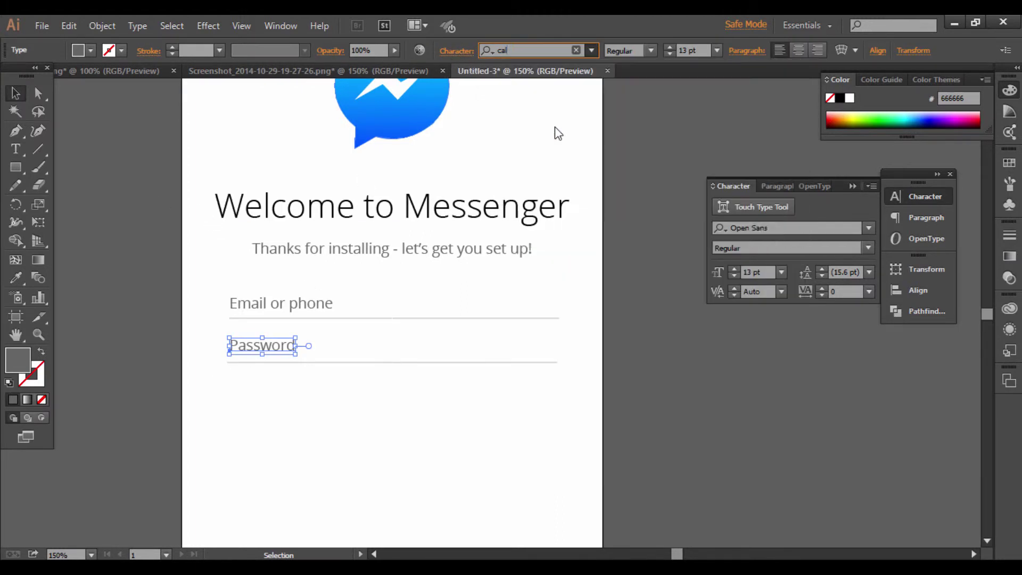
Apply Calibri to the 'Email or phone' label as well
{"action": "left_click", "coordinate": [303, 308]}
{"action": "left_click", "coordinate": [520, 53]}
{"action": "type", "text": "cal"}
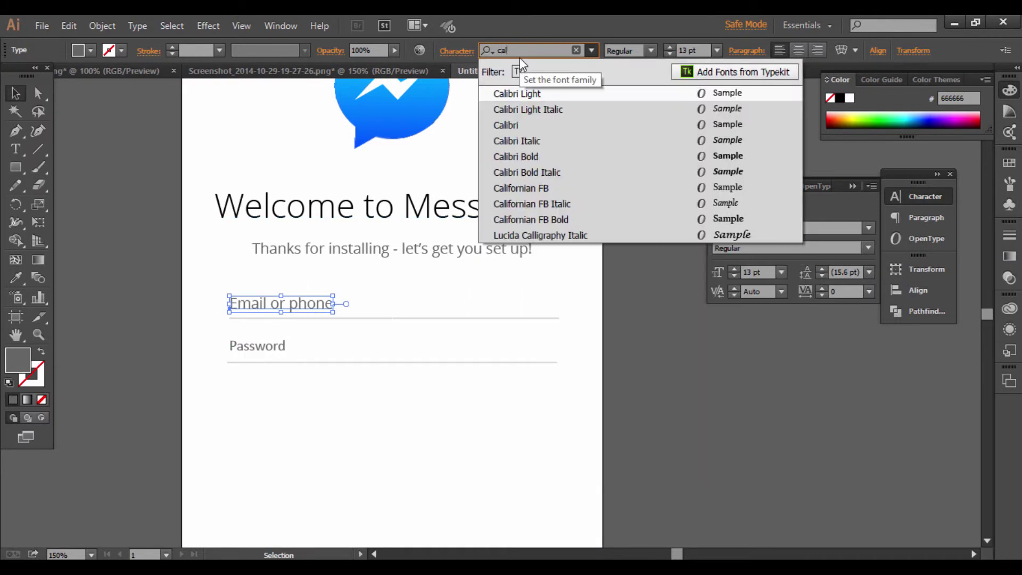
{"action": "left_click", "coordinate": [511, 130]}
{"action": "left_click", "coordinate": [132, 255]}
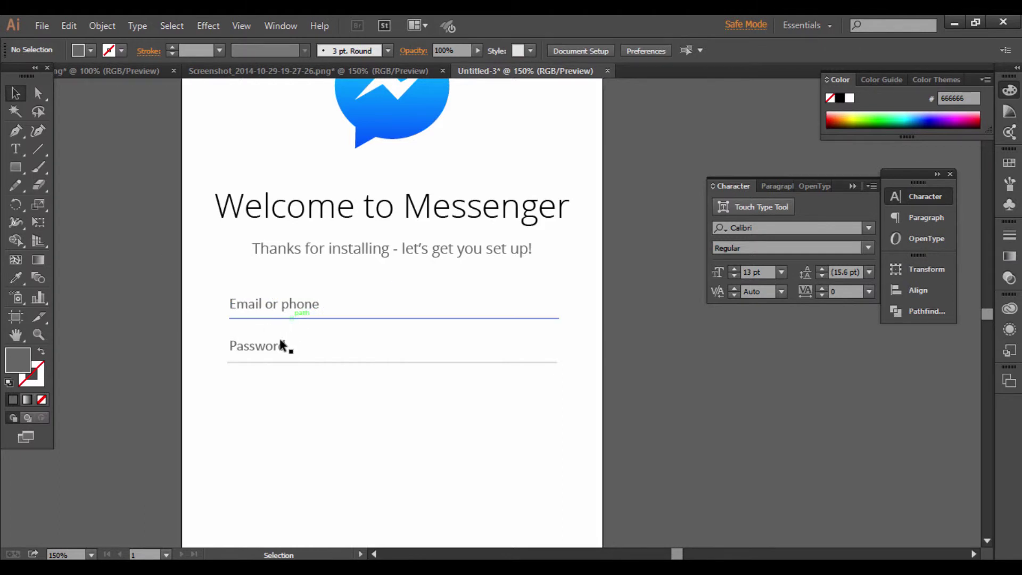
{"action": "left_click", "coordinate": [323, 252]}
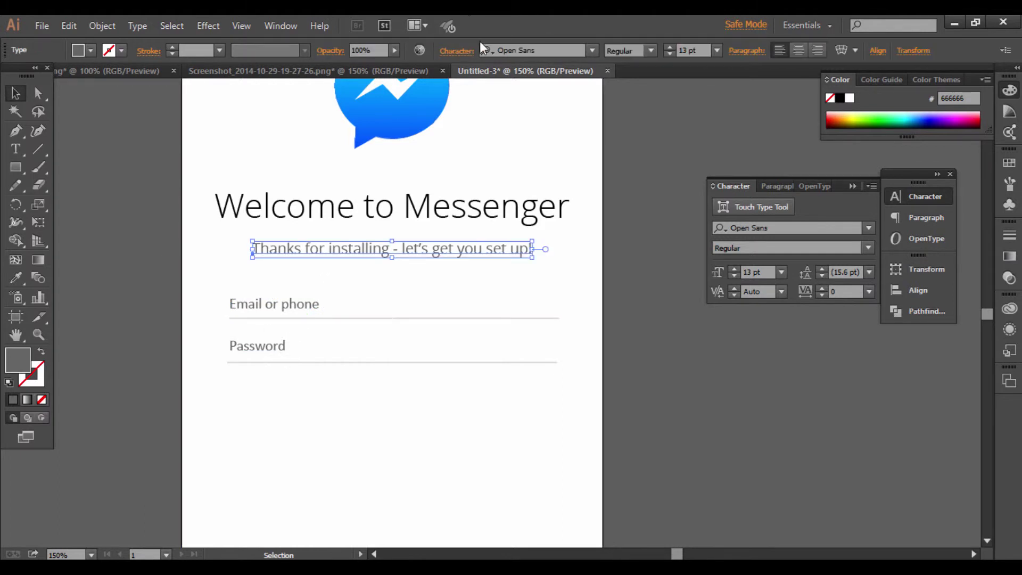
{"action": "left_click", "coordinate": [84, 215]}
Nudge the Email label, Password label and Password underline into alignment
{"action": "scroll", "coordinate": [250, 345], "scroll_direction": "up", "scroll_amount": 1, "text": "alt"}
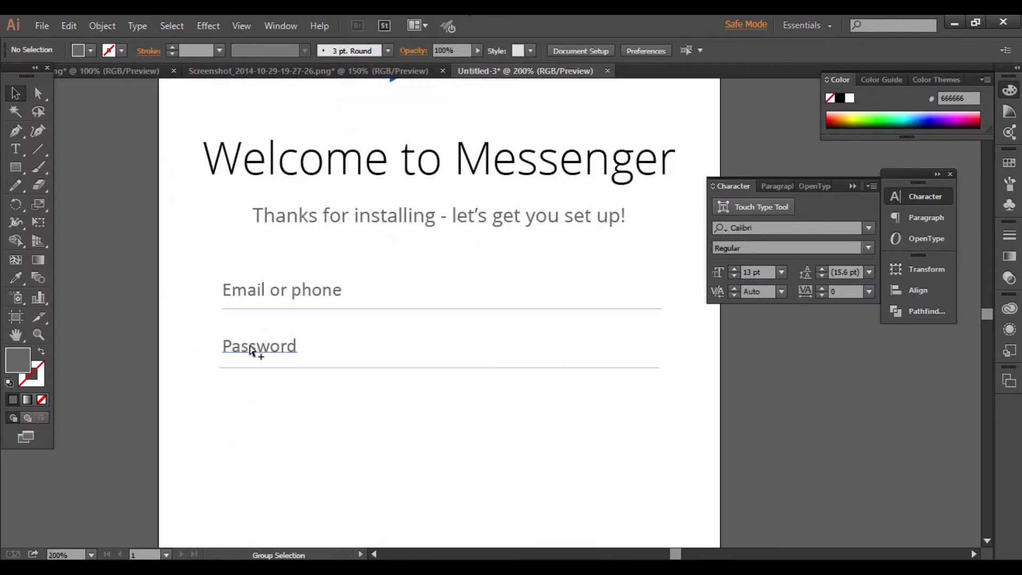
{"action": "left_click", "coordinate": [284, 309]}
{"action": "left_click", "coordinate": [298, 292]}
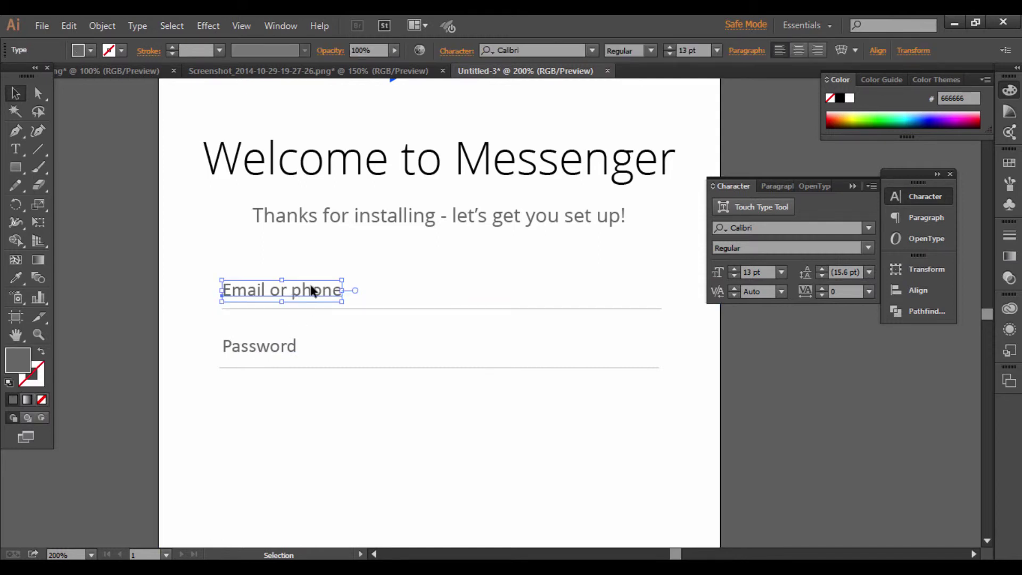
{"action": "left_click_drag", "start_coordinate": [311, 287], "coordinate": [314, 288]}
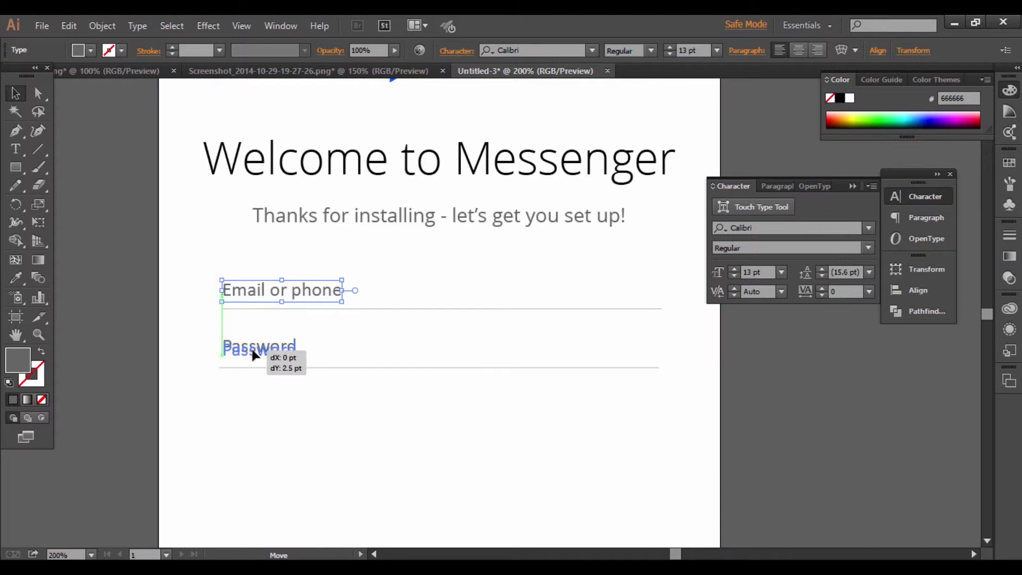
{"action": "left_click", "coordinate": [159, 391]}
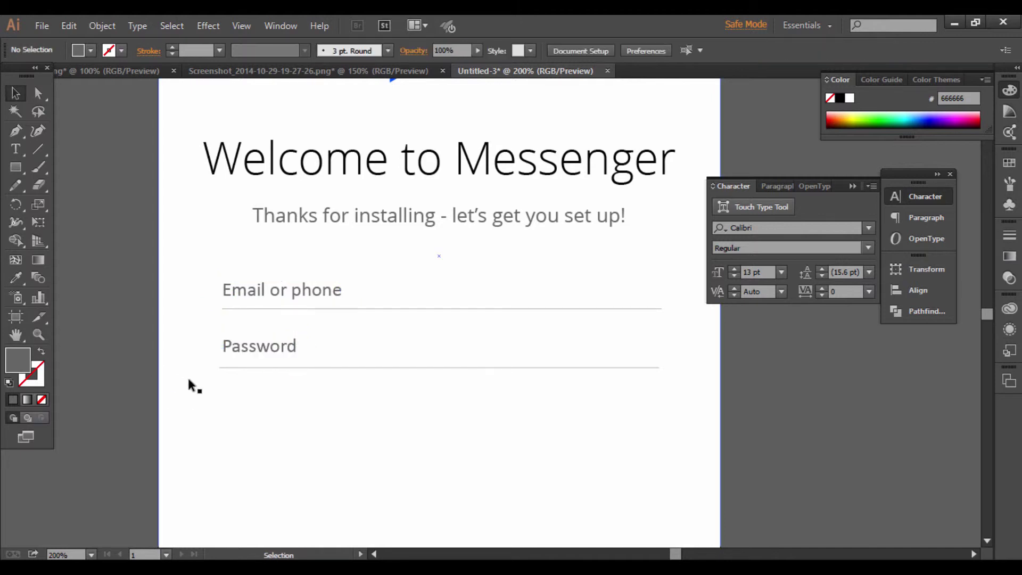
{"action": "left_click_drag", "start_coordinate": [271, 348], "coordinate": [269, 349]}
{"action": "left_click", "coordinate": [151, 370]}
{"action": "left_click", "coordinate": [162, 339]}
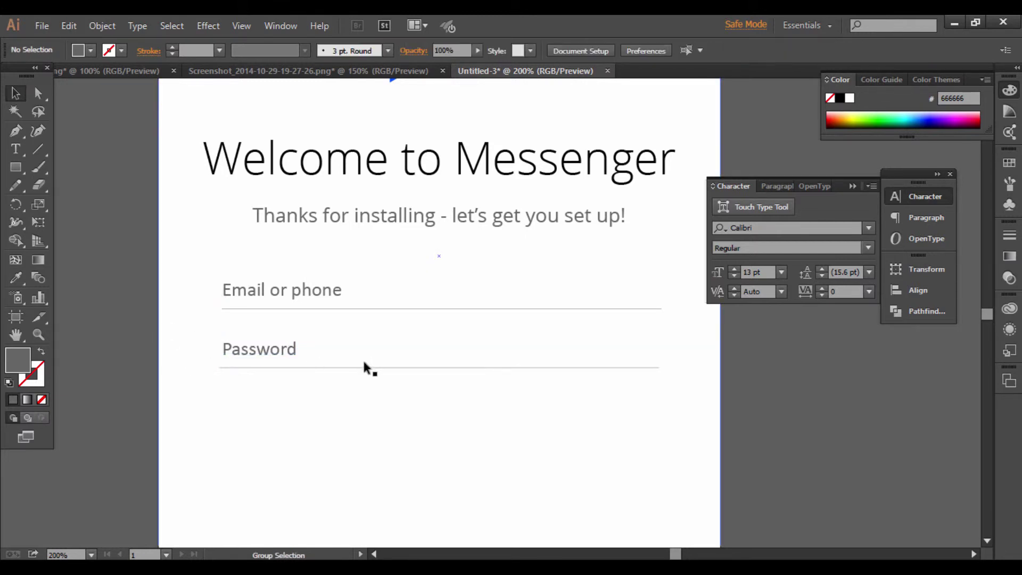
{"action": "left_click_drag", "start_coordinate": [364, 367], "coordinate": [595, 368]}
Zoom in to check the field spacing, then zoom out and centre the mockup
{"action": "key", "text": "ctrl+plus"}
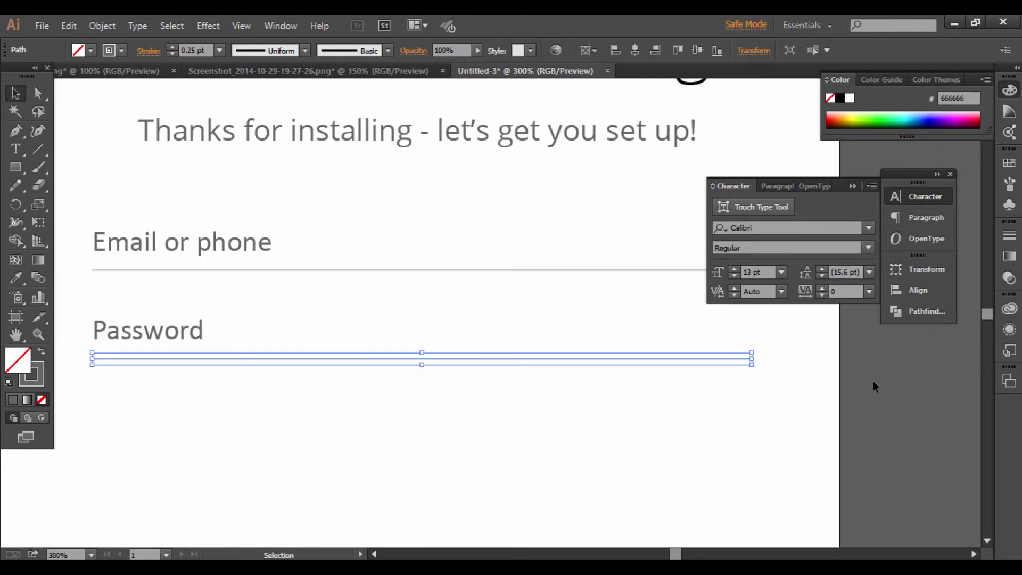
{"action": "left_click", "coordinate": [873, 385]}
{"action": "key", "text": "ctrl+minus"}
{"action": "key", "text": "ctrl+minus"}
{"action": "key", "text": "ctrl+minus"}
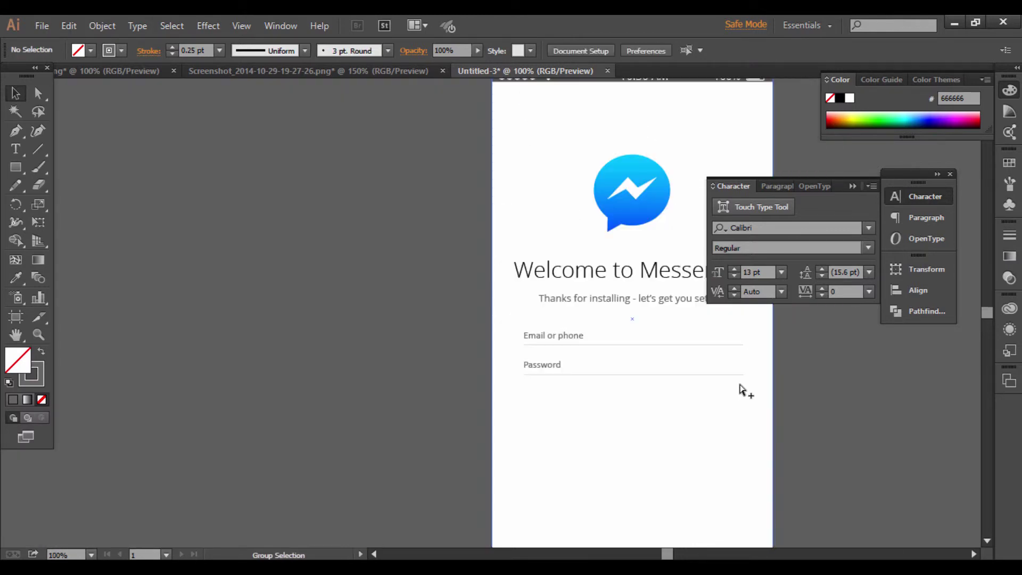
{"action": "left_click_drag", "start_coordinate": [698, 401], "coordinate": [464, 344]}
Draw a button rectangle below the Password line, filled light grey e2e2e2 with no stroke
{"action": "key", "text": "i"}
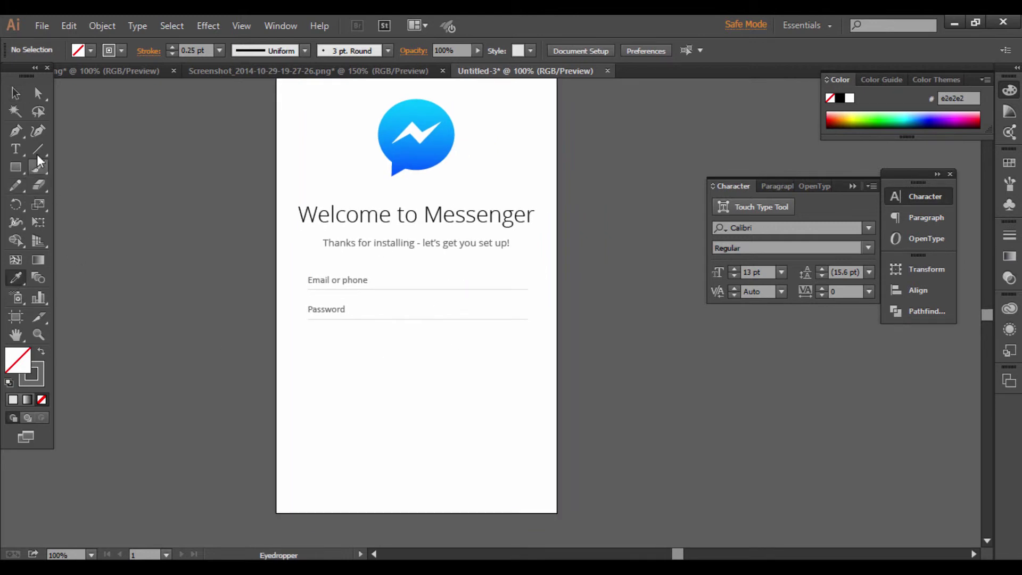
{"action": "key", "text": "m"}
{"action": "left_click_drag", "start_coordinate": [379, 348], "coordinate": [441, 368]}
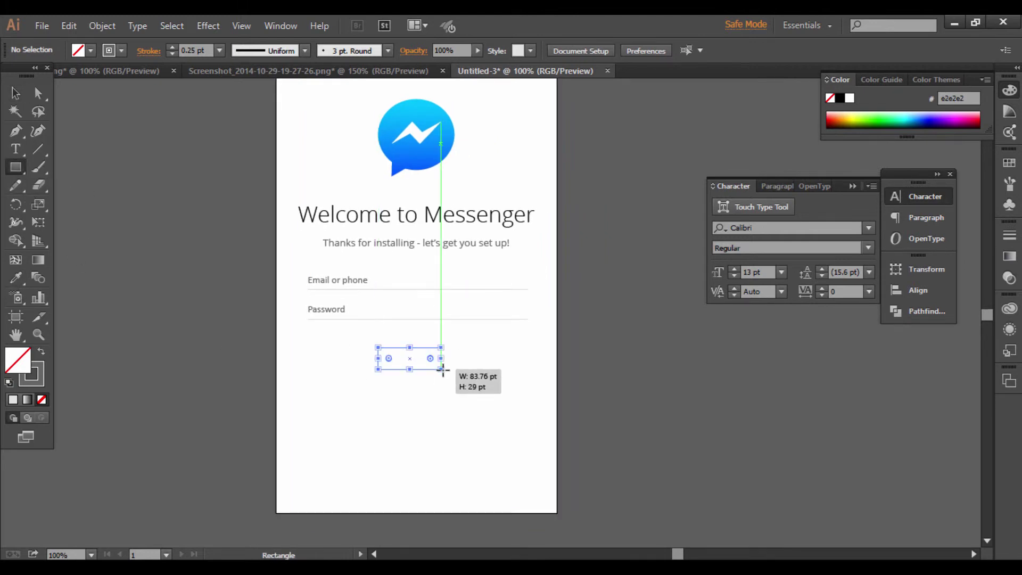
{"action": "left_click", "coordinate": [41, 354]}
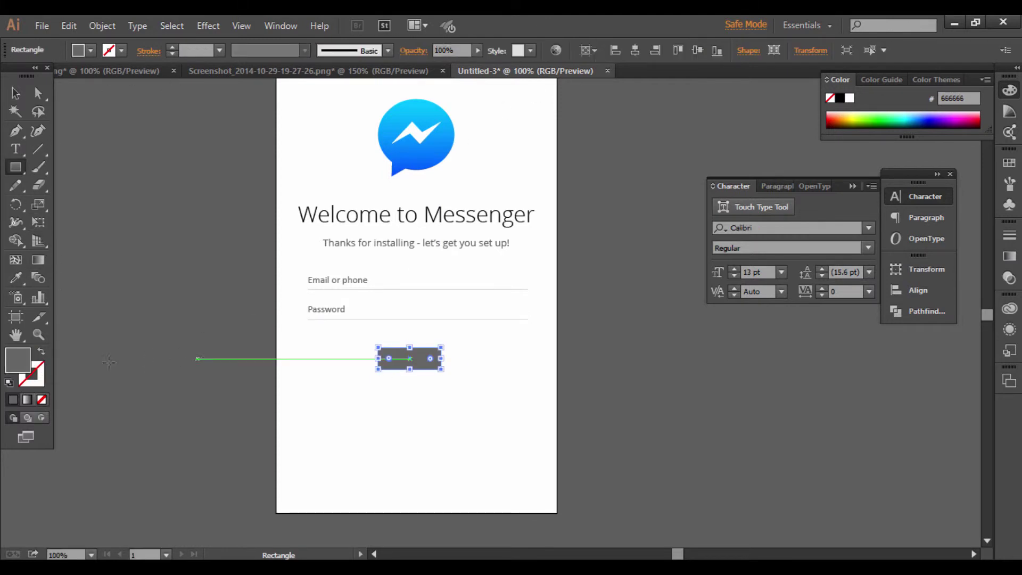
{"action": "double_click", "coordinate": [17, 365]}
{"action": "type", "text": "e2e2e2"}
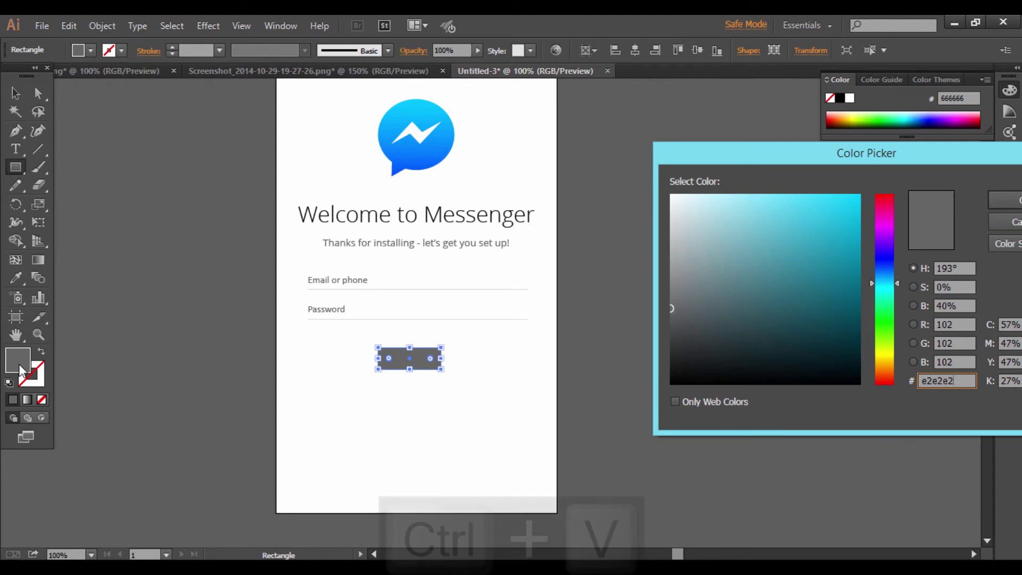
{"action": "left_click", "coordinate": [1017, 208]}
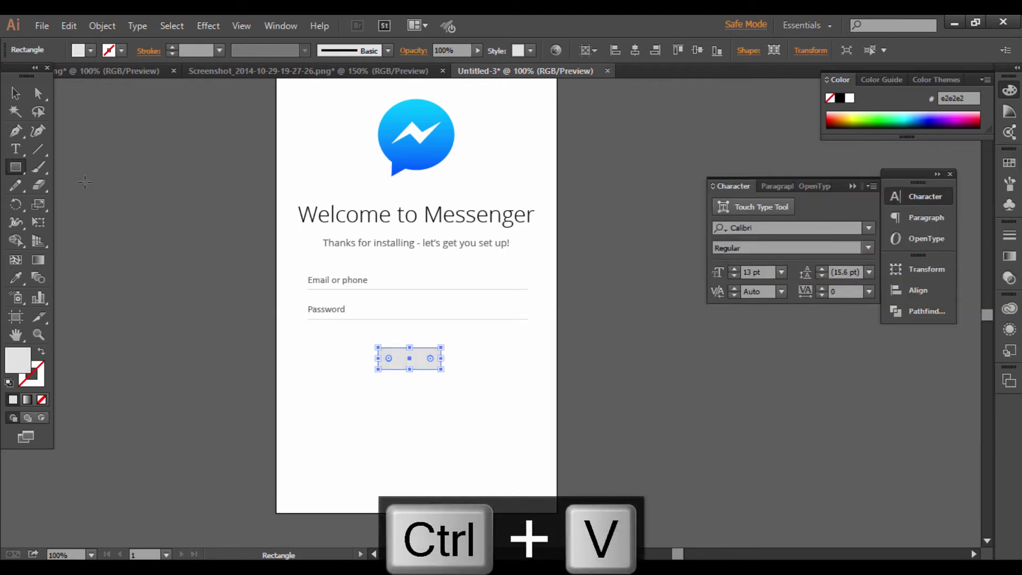
{"action": "key", "text": "v"}
{"action": "left_click", "coordinate": [416, 317]}
{"action": "scroll", "coordinate": [415, 316], "scroll_direction": "up", "scroll_amount": 2}
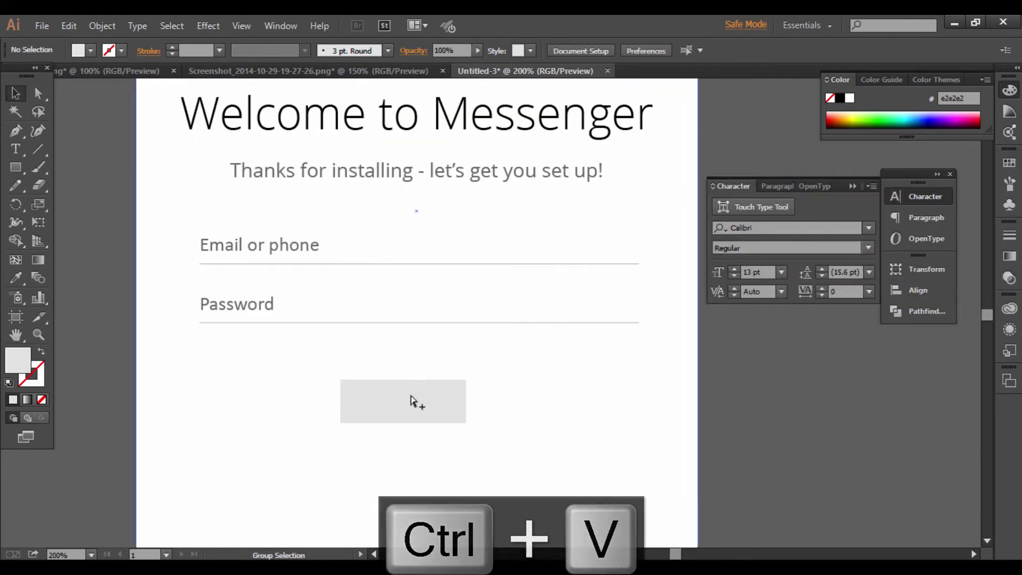
{"action": "scroll", "coordinate": [320, 410], "scroll_direction": "up", "scroll_amount": 1}
Type the button label CONTINUE and correct its misspelling
{"action": "left_click", "coordinate": [16, 149]}
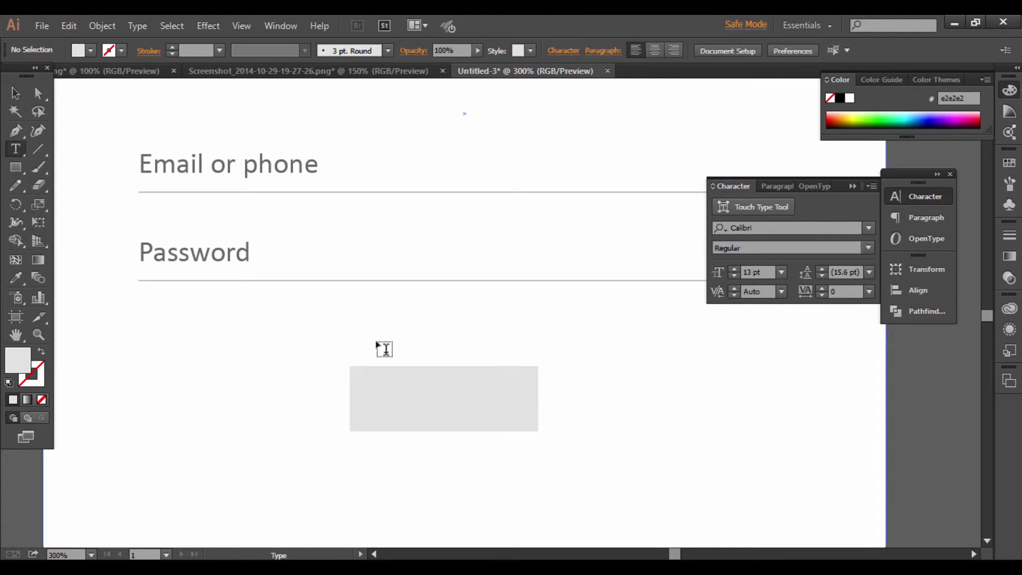
{"action": "type", "text": "Co"}
{"action": "key", "text": "BackSpace"}
{"action": "type", "text": "O"}
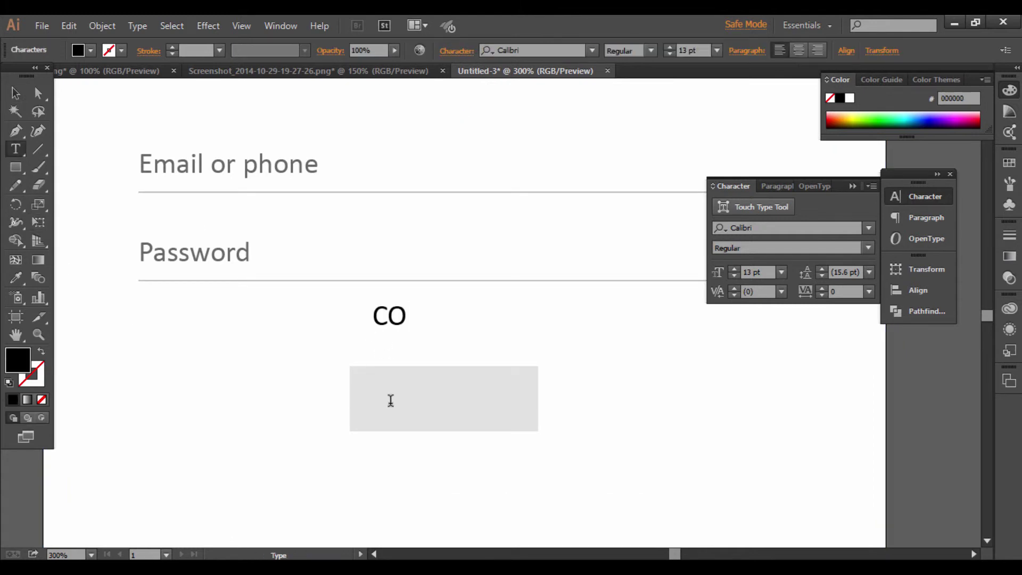
{"action": "type", "text": "NTIUNE"}
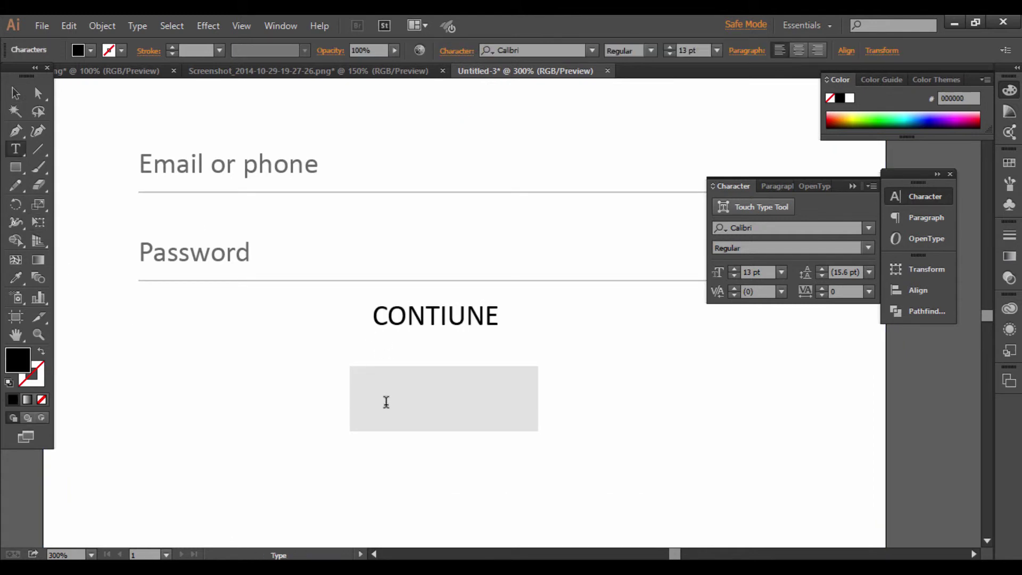
{"action": "left_click", "coordinate": [16, 92]}
{"action": "double_click", "coordinate": [466, 322]}
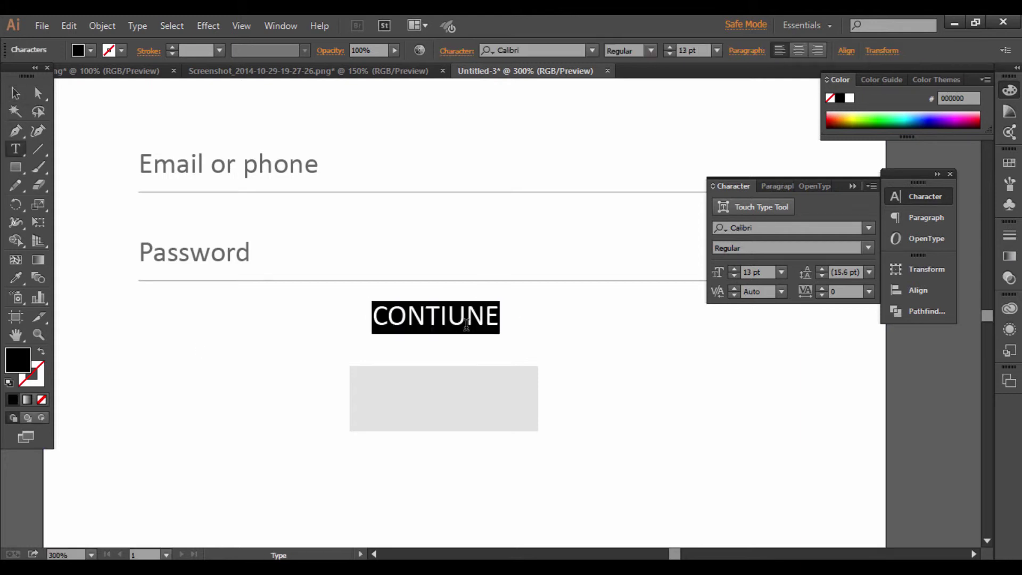
{"action": "left_click", "coordinate": [457, 330]}
{"action": "key", "text": "BackSpace"}
{"action": "type", "text": "u"}
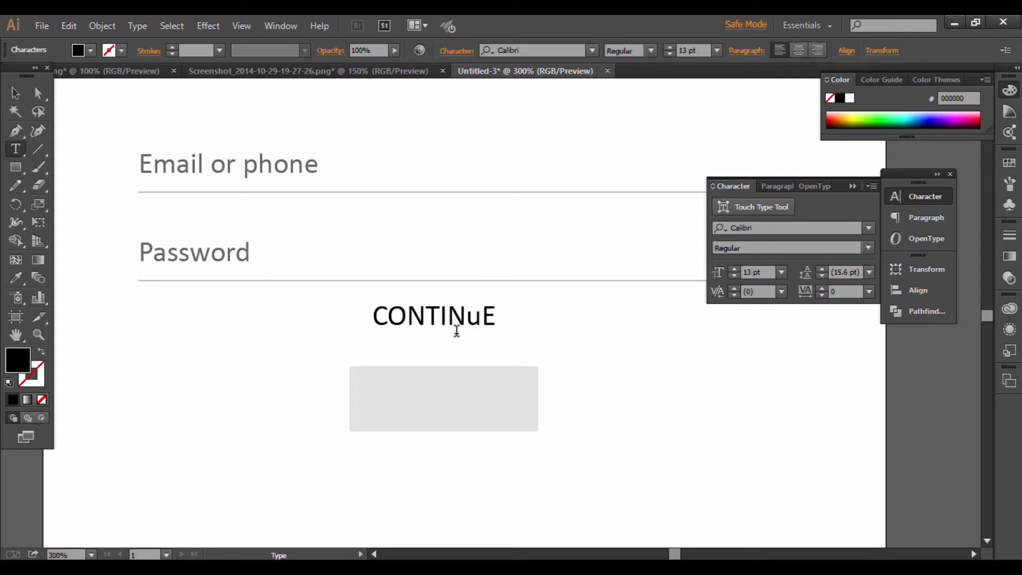
{"action": "key", "text": "BackSpace"}
Move CONTINUE onto the grey rectangle and centre the two on each other
{"action": "left_click", "coordinate": [16, 93]}
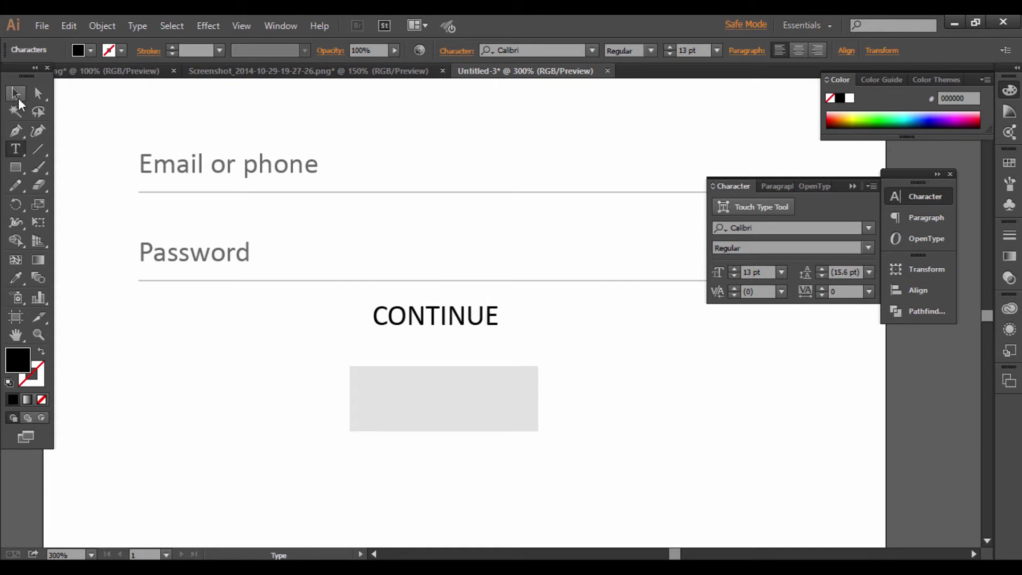
{"action": "left_click_drag", "start_coordinate": [476, 318], "coordinate": [483, 402]}
{"action": "left_click", "coordinate": [509, 372], "text": "shift"}
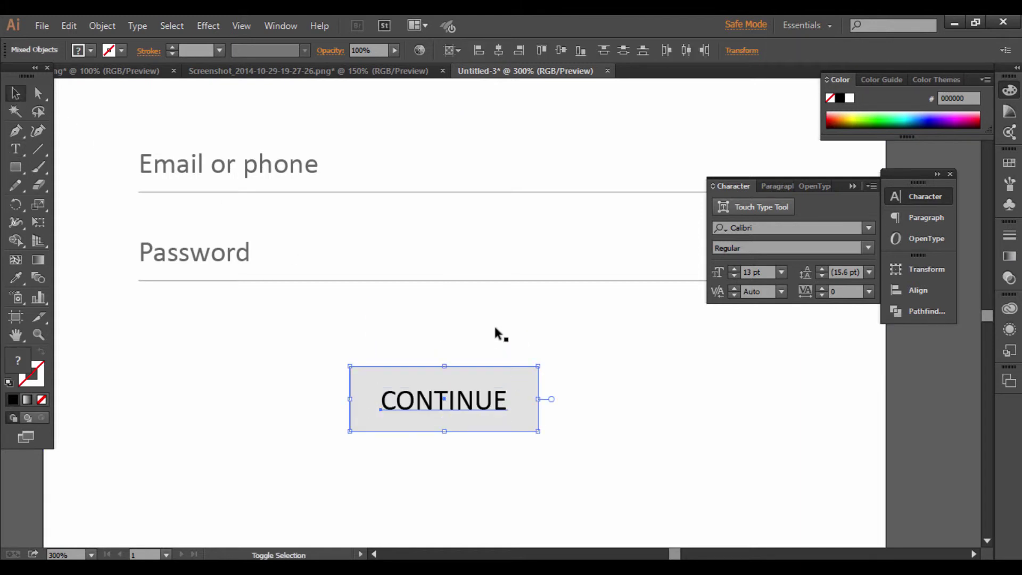
{"action": "left_click", "coordinate": [496, 51]}
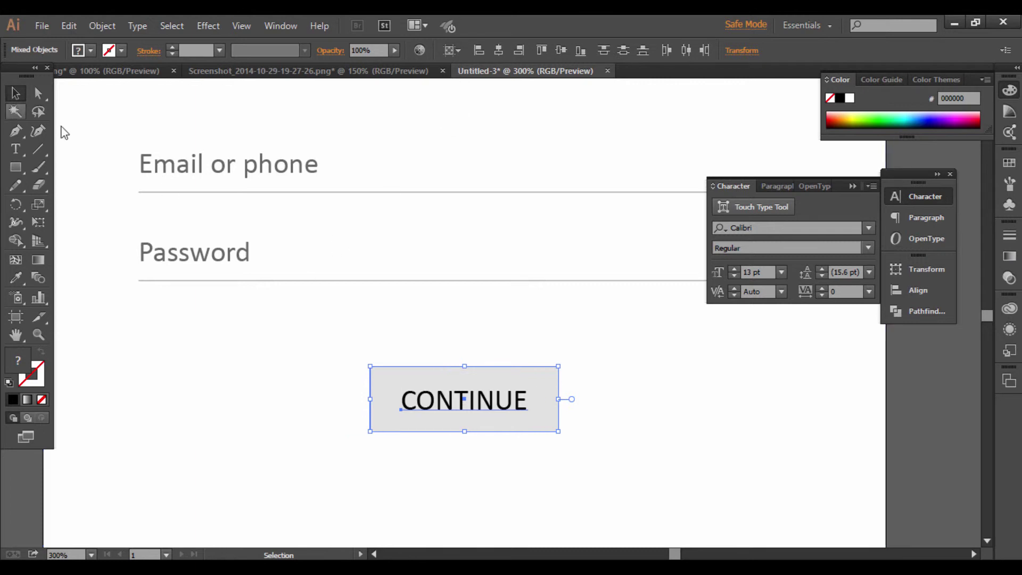
Colour the CONTINUE label mid-grey a3a3a3
{"action": "scroll", "coordinate": [150, 145], "scroll_direction": "down", "scroll_amount": 1}
{"action": "scroll", "coordinate": [459, 296], "scroll_direction": "up", "scroll_amount": 2}
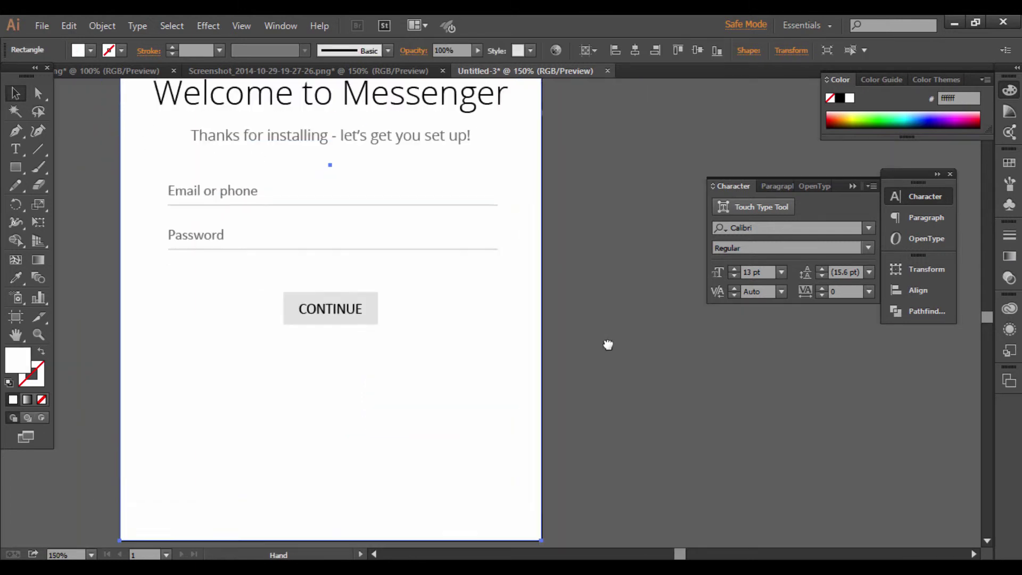
{"action": "scroll", "coordinate": [607, 344], "scroll_direction": "up", "scroll_amount": 3}
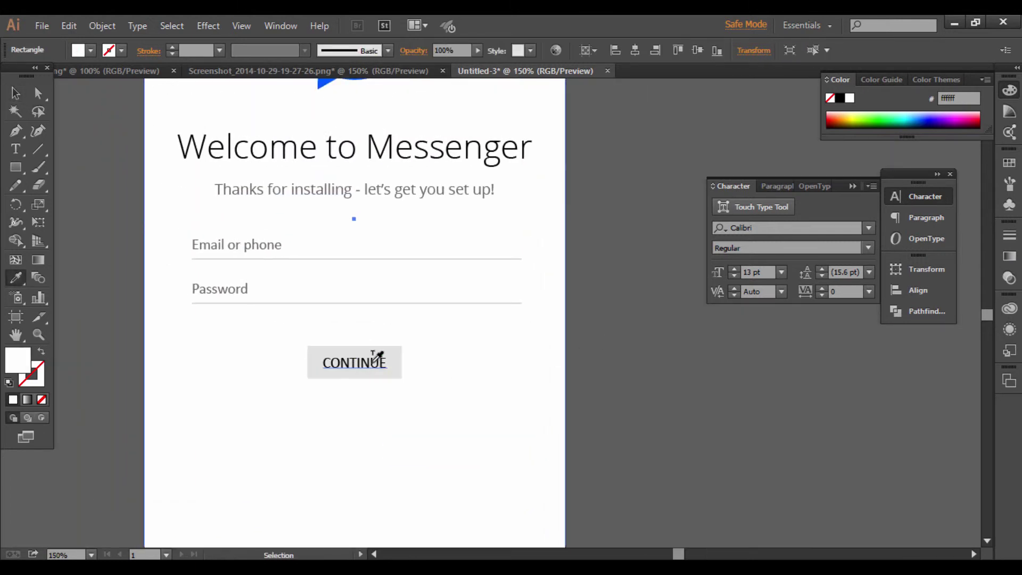
{"action": "left_click", "coordinate": [372, 361]}
{"action": "key", "text": "i"}
{"action": "double_click", "coordinate": [23, 372]}
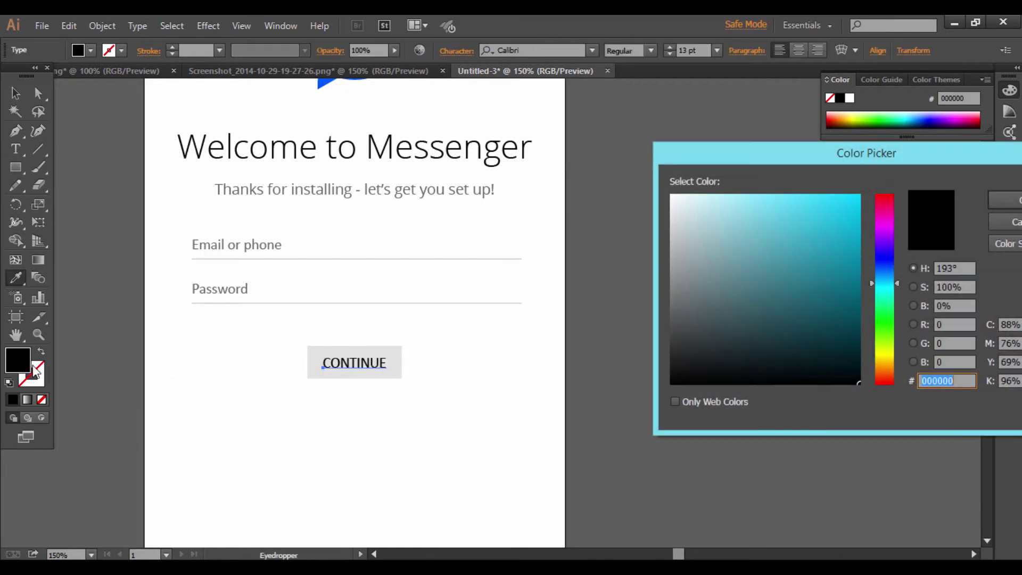
{"action": "type", "text": "a3a3a3"}
{"action": "key", "text": "Return"}
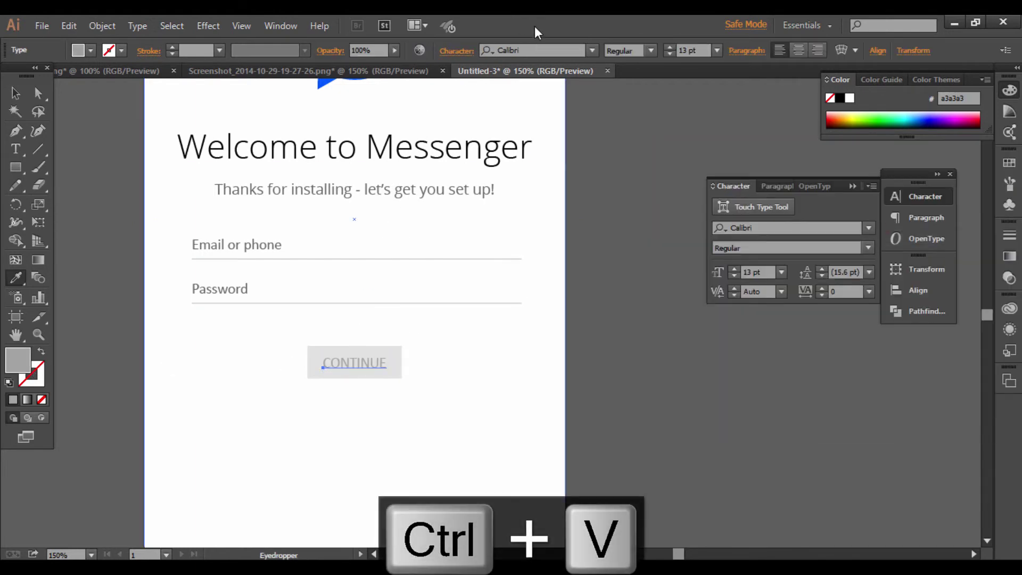
Set the CONTINUE label's font style to Bold
{"action": "left_click", "coordinate": [650, 50]}
{"action": "left_click", "coordinate": [628, 132]}
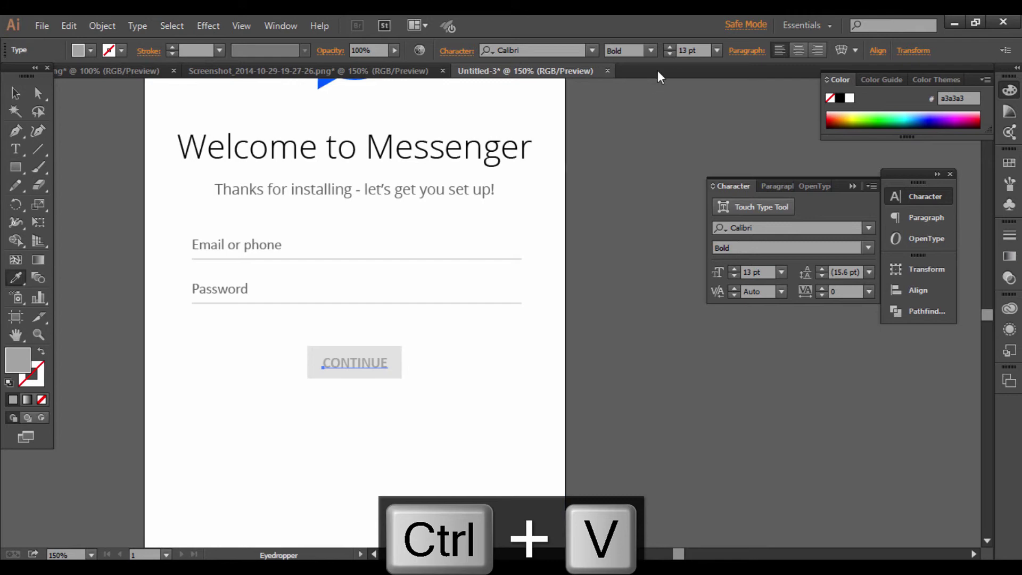
{"action": "left_click", "coordinate": [650, 50]}
{"action": "left_click", "coordinate": [628, 132]}
{"action": "key", "text": "v"}
{"action": "left_click", "coordinate": [335, 379]}
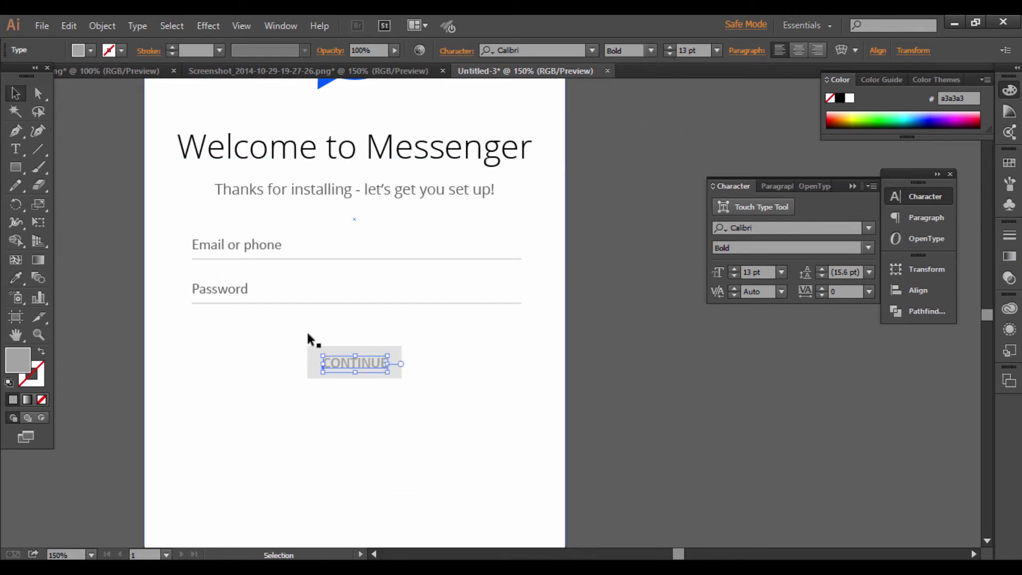
{"action": "scroll", "coordinate": [337, 391], "scroll_direction": "up", "scroll_amount": 1}
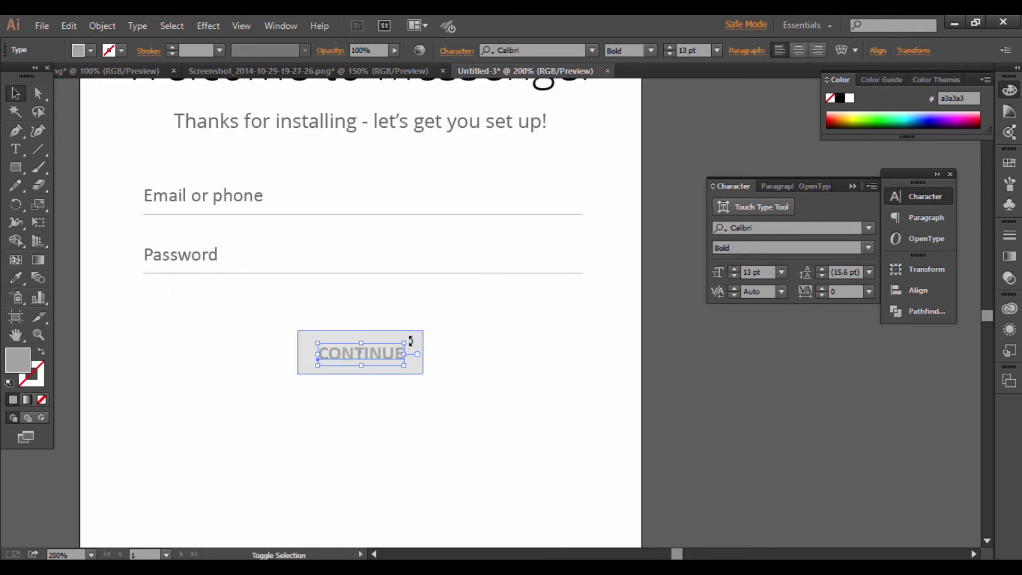
{"action": "key", "text": "v"}
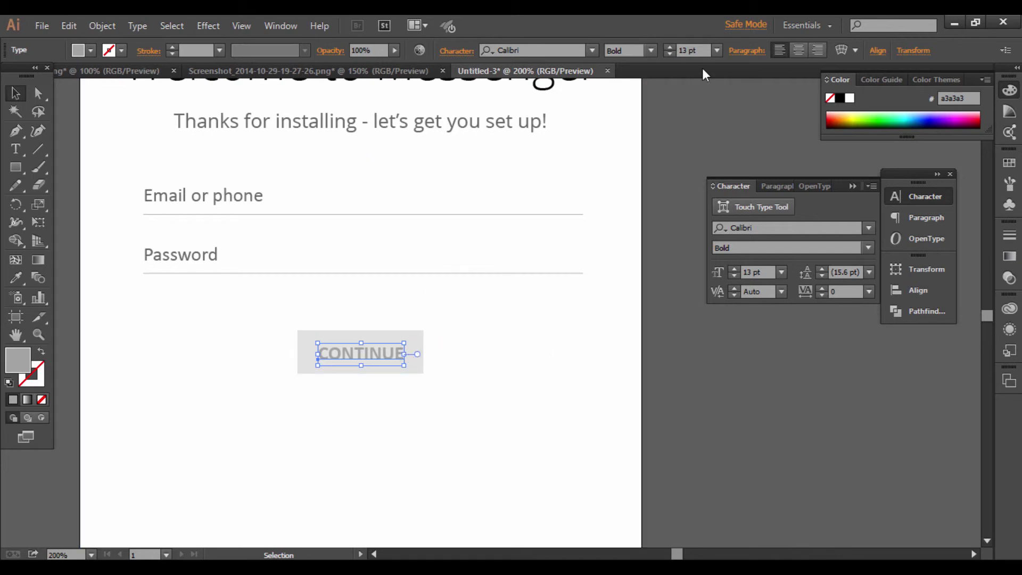
Enlarge the CONTINUE label to 14 pt and nudge it into place on the button
{"action": "left_click", "coordinate": [682, 321]}
{"action": "left_click", "coordinate": [385, 360]}
{"action": "left_click", "coordinate": [672, 47]}
{"action": "left_click", "coordinate": [597, 404]}
{"action": "left_click_drag", "start_coordinate": [395, 350], "coordinate": [394, 353]}
{"action": "left_click", "coordinate": [418, 339], "text": "shift"}
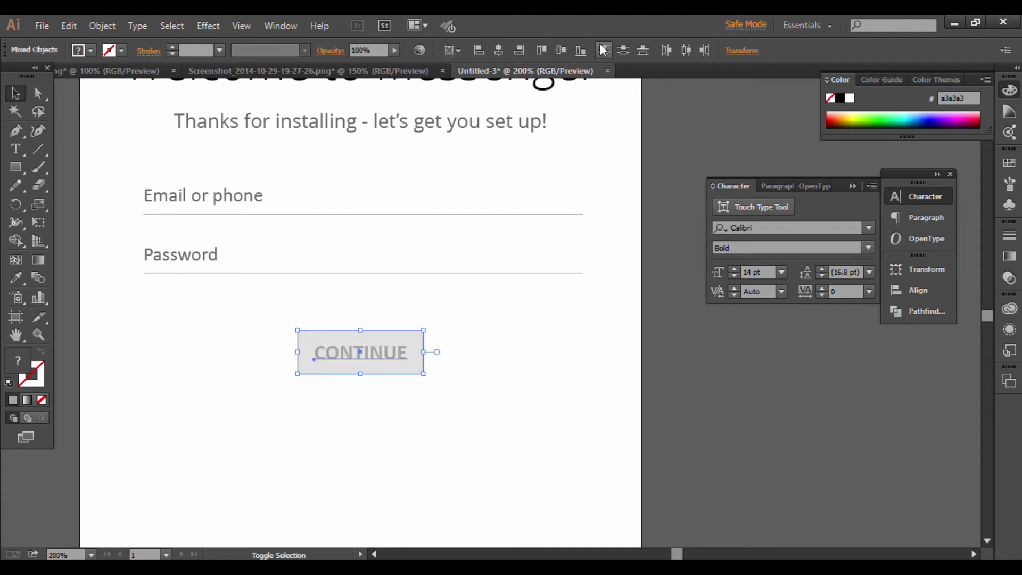
{"action": "left_click", "coordinate": [502, 54]}
{"action": "left_click", "coordinate": [556, 354]}
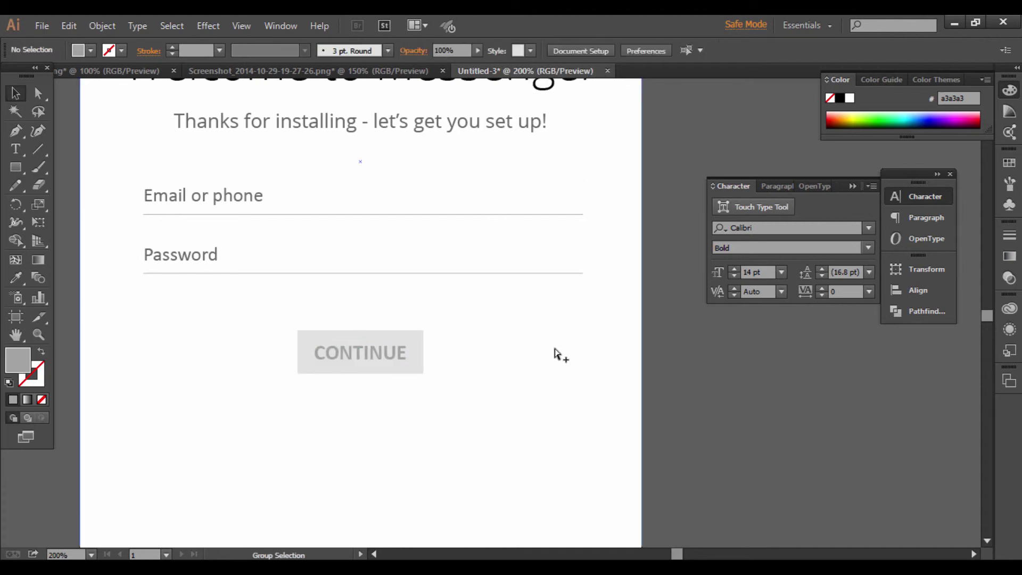
Centre the CONTINUE label horizontally on the grey button rectangle
{"action": "key", "text": "ctrl+minus"}
{"action": "scroll", "coordinate": [558, 367], "scroll_direction": "up", "scroll_amount": 3}
{"action": "left_click", "coordinate": [435, 411]}
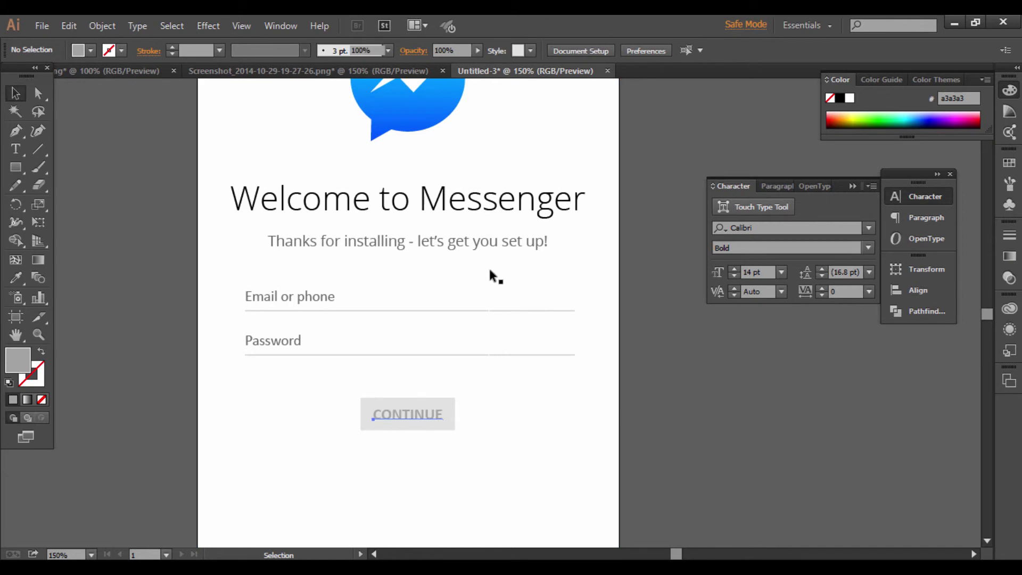
{"action": "left_click", "coordinate": [679, 214]}
{"action": "left_click", "coordinate": [449, 416]}
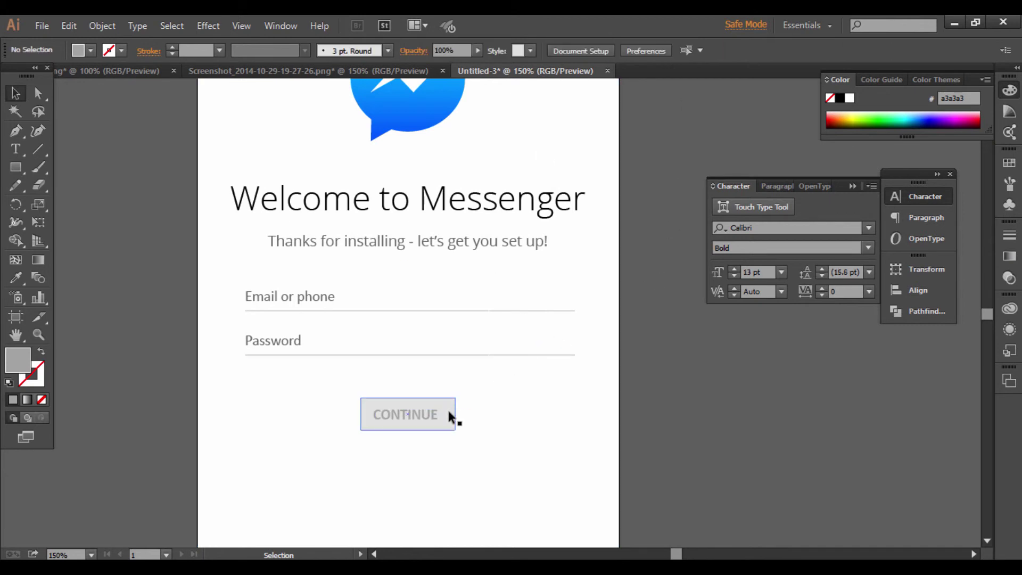
{"action": "left_click", "coordinate": [499, 50]}
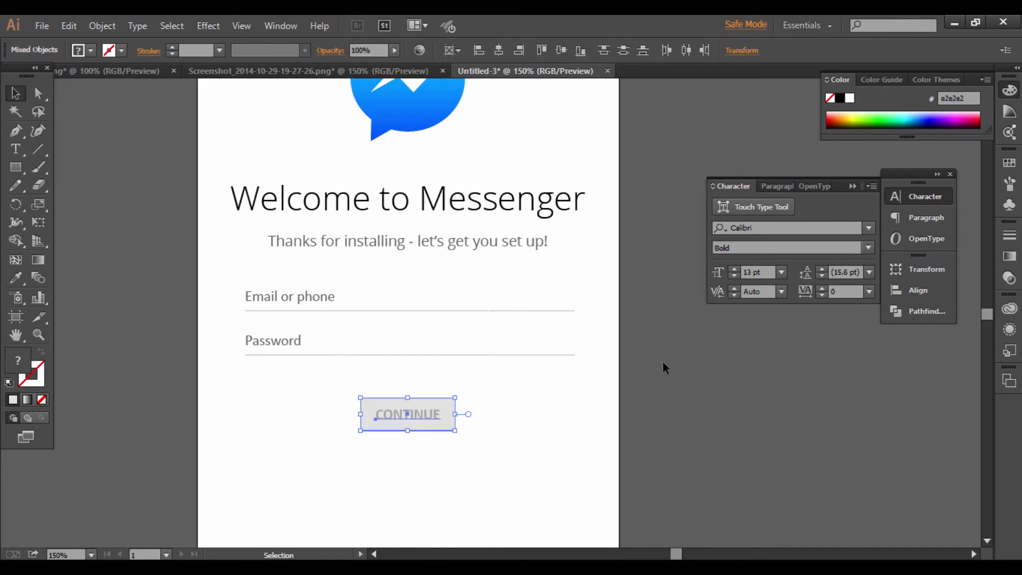
{"action": "left_click", "coordinate": [662, 363]}
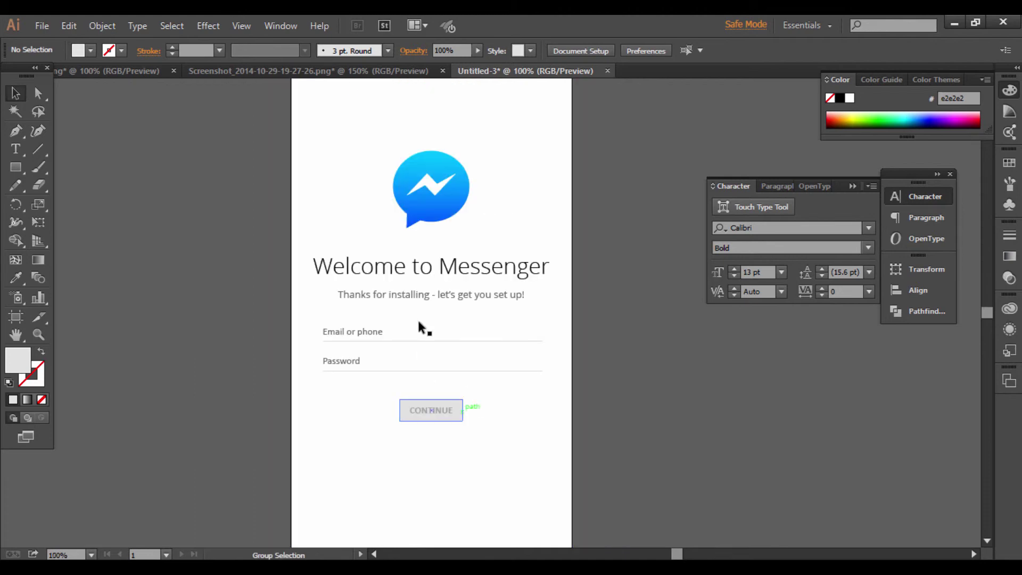
Slightly round the button rectangle's corners with the live-corner widget
{"action": "scroll", "coordinate": [427, 420], "scroll_direction": "up", "scroll_amount": 1}
{"action": "scroll", "coordinate": [428, 420], "scroll_direction": "up", "scroll_amount": 2}
{"action": "left_click", "coordinate": [522, 366]}
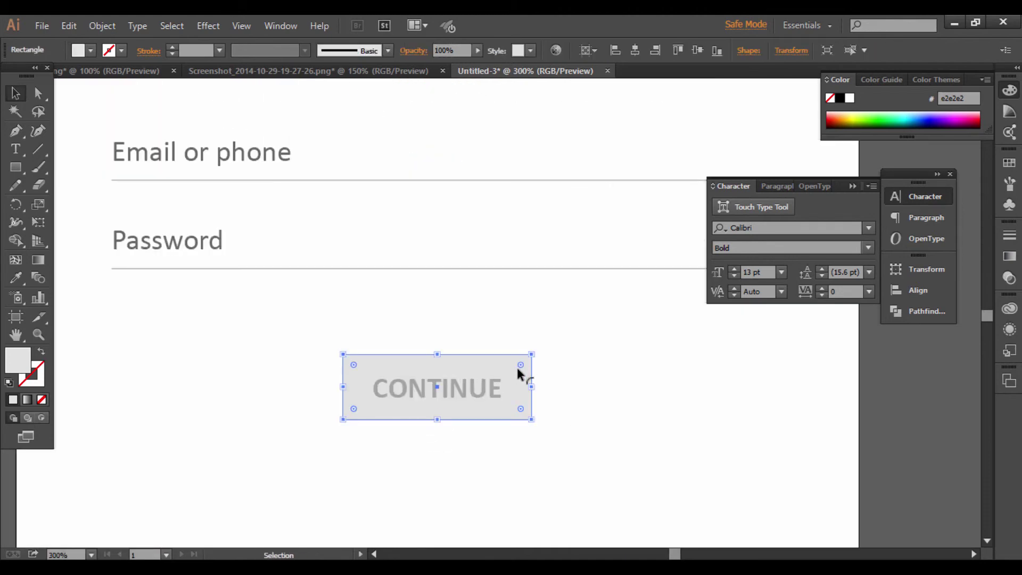
{"action": "left_click_drag", "start_coordinate": [522, 367], "coordinate": [519, 368]}
{"action": "scroll", "coordinate": [694, 406], "scroll_direction": "down", "scroll_amount": 1}
{"action": "scroll", "coordinate": [610, 345], "scroll_direction": "down", "scroll_amount": 2}
{"action": "left_click_drag", "start_coordinate": [395, 334], "coordinate": [273, 246]}
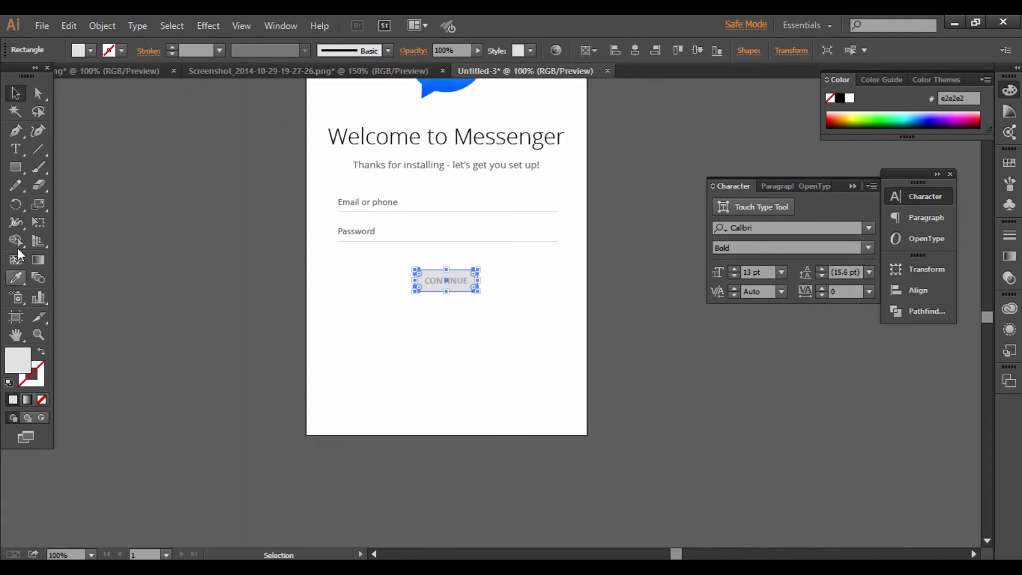
{"action": "left_click", "coordinate": [21, 152]}
Give the 'Not on Facebook?' text CONTINUE's grey via the Eyedropper and move it lower
{"action": "left_click", "coordinate": [413, 416]}
{"action": "type", "text": "Not on Facebook?"}
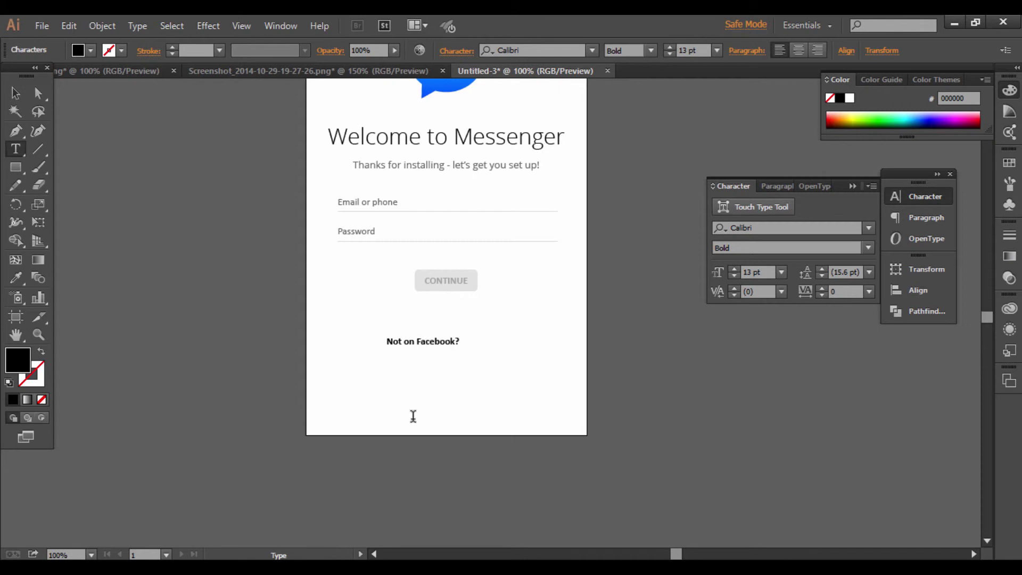
{"action": "key", "text": "Escape"}
{"action": "left_click", "coordinate": [407, 344]}
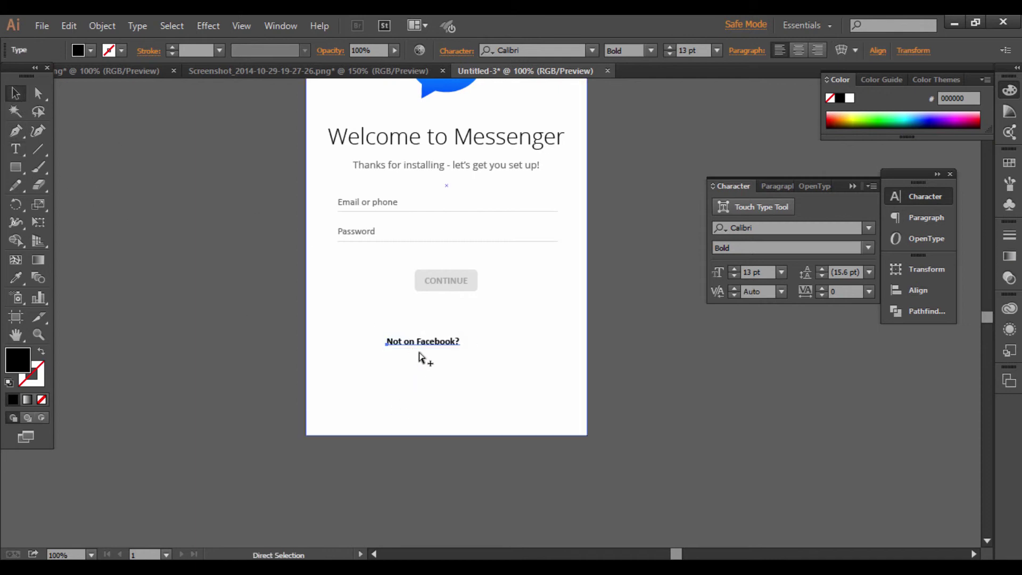
{"action": "scroll", "coordinate": [419, 353], "scroll_direction": "up", "scroll_amount": 1, "text": "alt"}
{"action": "scroll", "coordinate": [419, 353], "scroll_direction": "up", "scroll_amount": 1, "text": "alt"}
{"action": "key", "text": "i"}
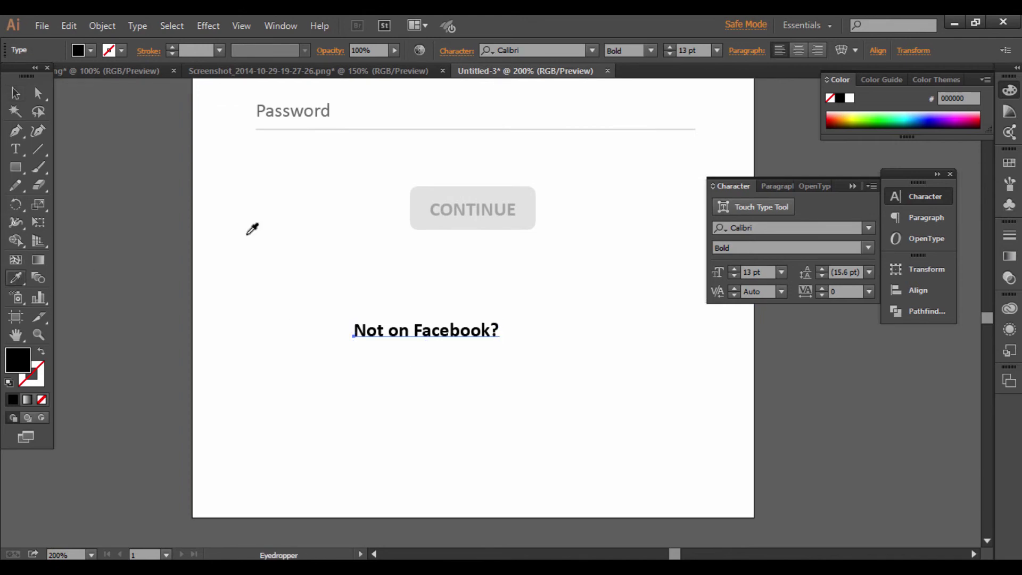
{"action": "left_click", "coordinate": [472, 205]}
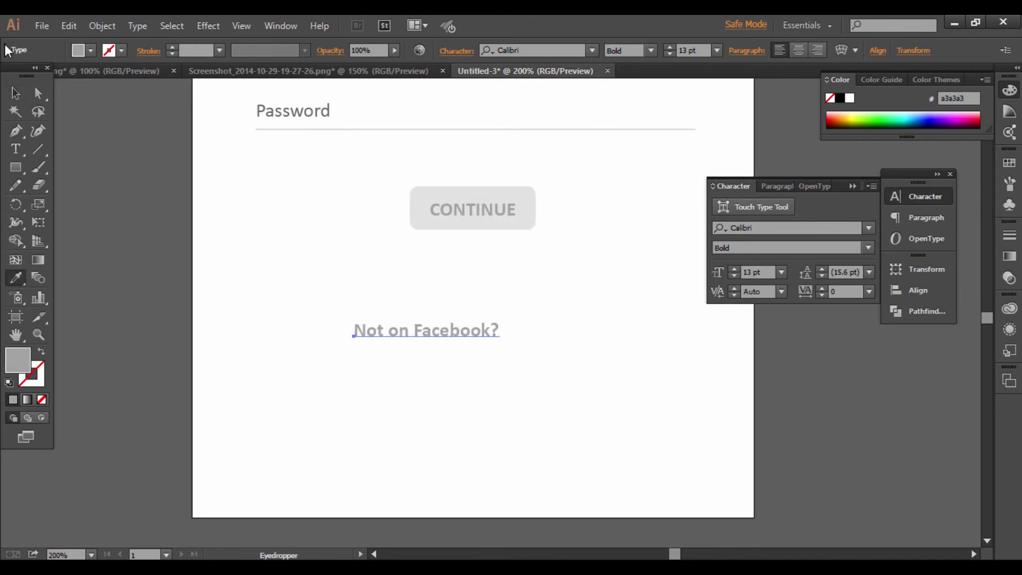
{"action": "key", "text": "v"}
{"action": "left_click_drag", "start_coordinate": [461, 334], "coordinate": [505, 375]}
Set the link to Regular weight and centre it horizontally on the artboard
{"action": "left_click", "coordinate": [651, 50]}
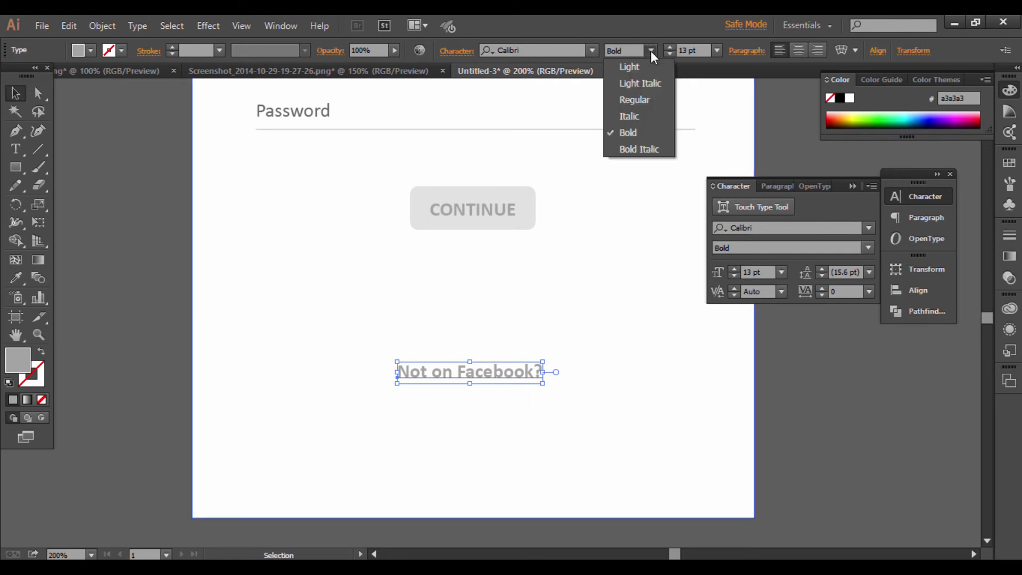
{"action": "left_click", "coordinate": [649, 100]}
{"action": "key", "text": "ctrl+a"}
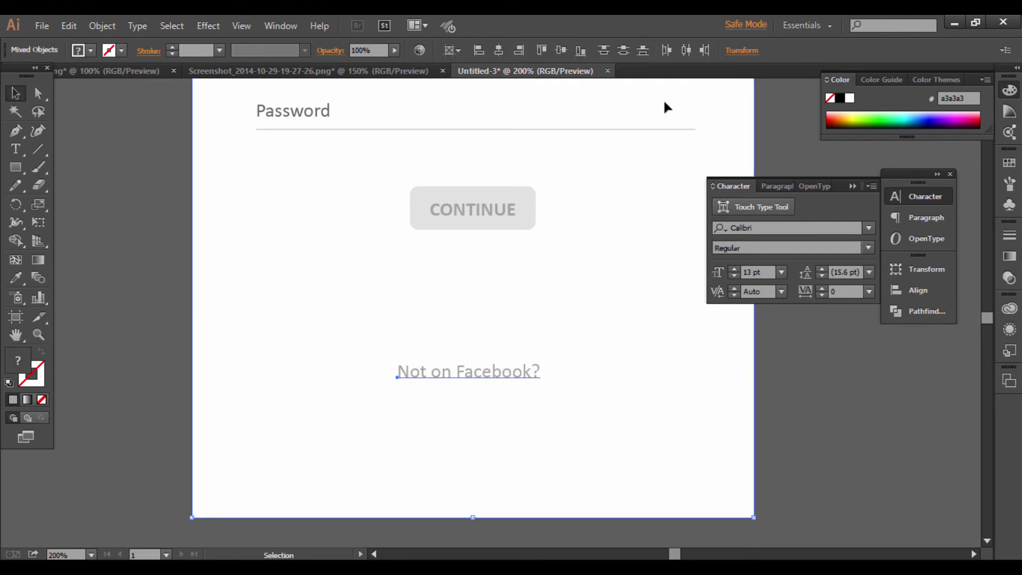
{"action": "left_click", "coordinate": [502, 52]}
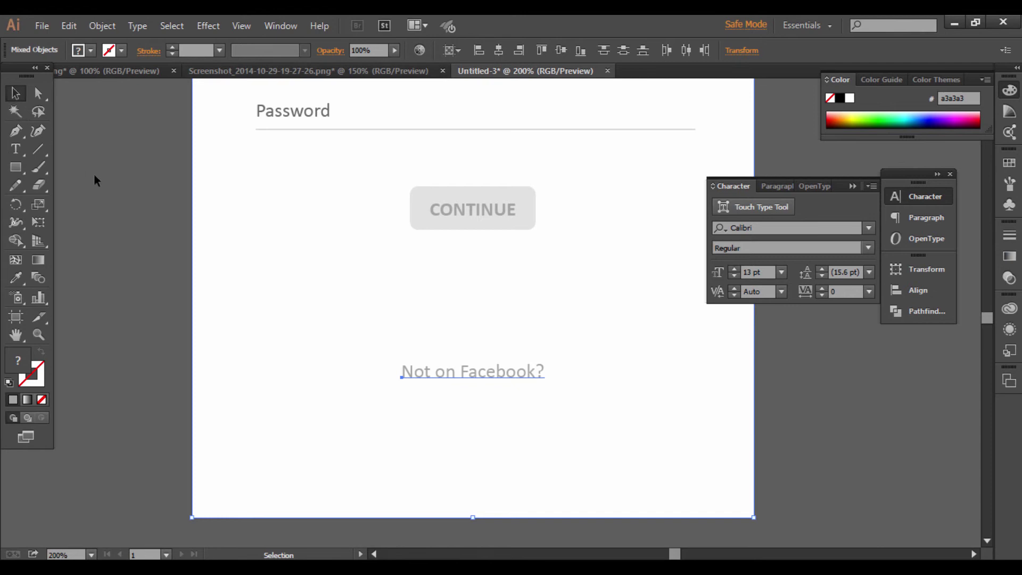
{"action": "left_click", "coordinate": [174, 279]}
{"action": "scroll", "coordinate": [176, 283], "scroll_direction": "down", "scroll_amount": 1}
{"action": "scroll", "coordinate": [176, 283], "scroll_direction": "down", "scroll_amount": 1}
{"action": "mouse_move", "coordinate": [501, 209]}
{"action": "left_mouse_down"}
{"action": "mouse_move", "coordinate": [563, 340]}
{"action": "mouse_move", "coordinate": [590, 338]}
{"action": "left_mouse_up"}
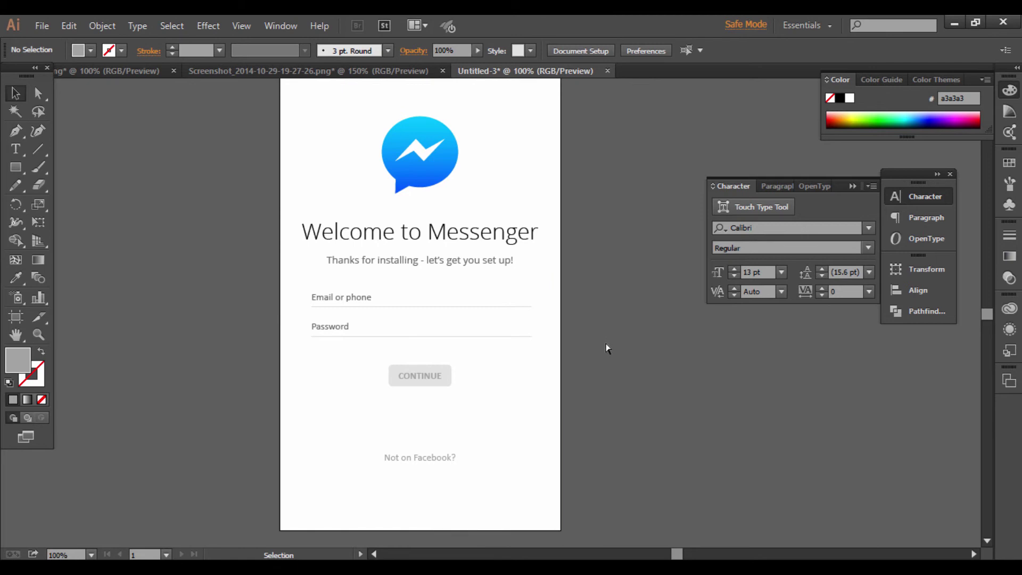
Move the dark rectangle down from behind the status bar
{"action": "scroll", "coordinate": [606, 347], "scroll_direction": "down", "scroll_amount": 1}
{"action": "scroll", "coordinate": [606, 347], "scroll_direction": "up", "scroll_amount": 1}
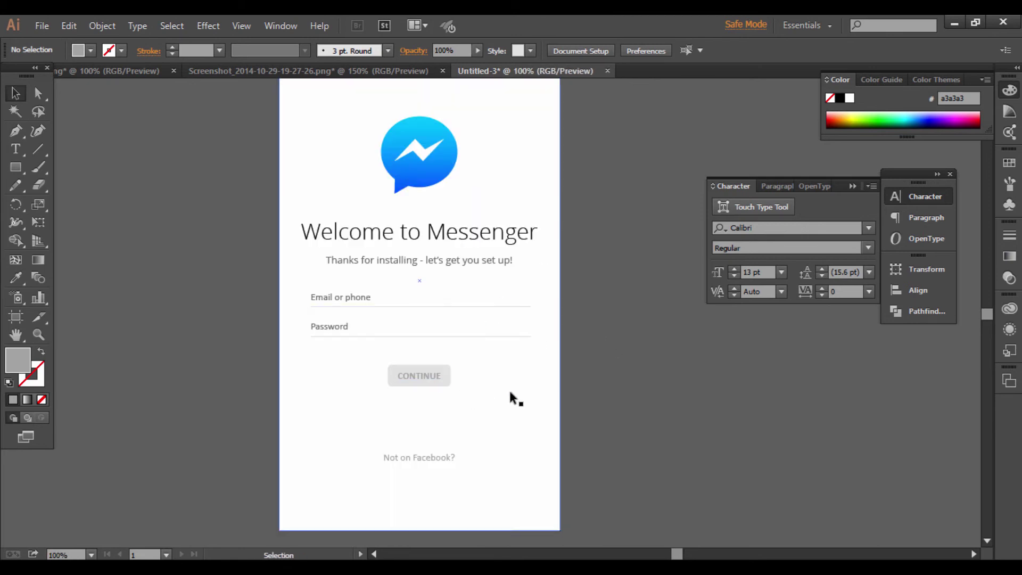
{"action": "left_click_drag", "start_coordinate": [514, 368], "coordinate": [474, 304]}
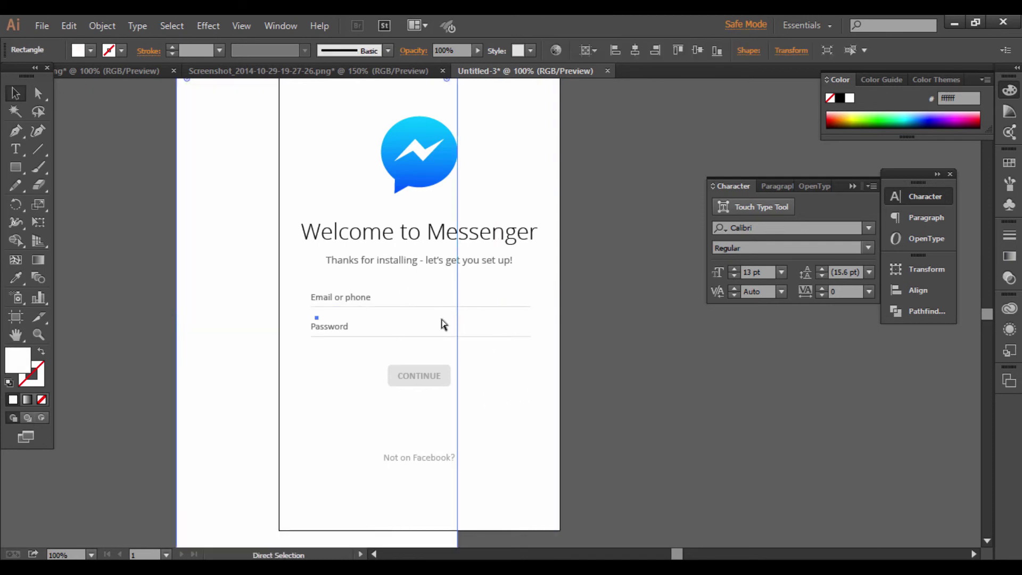
{"action": "scroll", "coordinate": [483, 340], "scroll_direction": "down", "scroll_amount": 1}
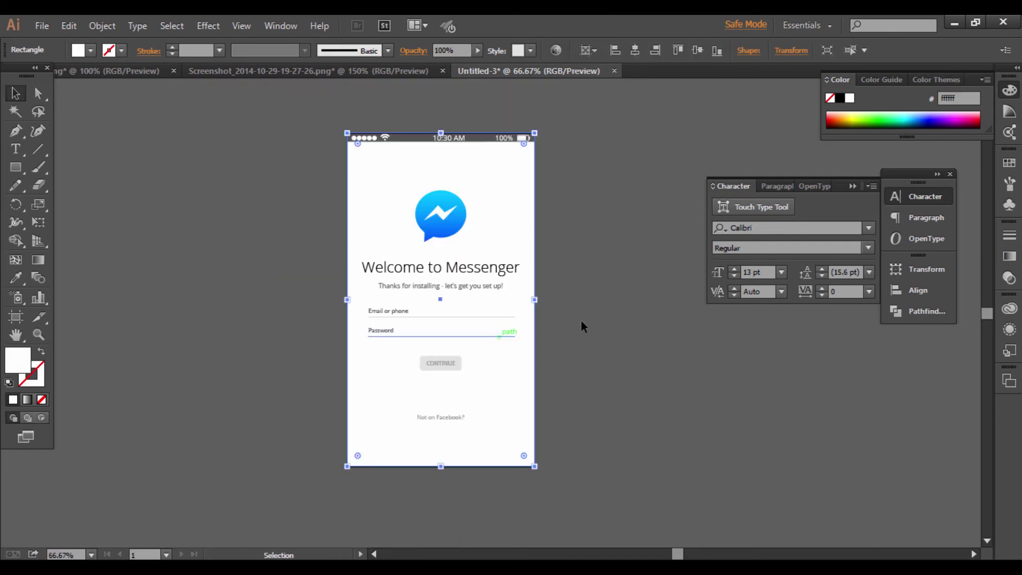
{"action": "left_click", "coordinate": [580, 322]}
{"action": "scroll", "coordinate": [439, 103], "scroll_direction": "up", "scroll_amount": 3}
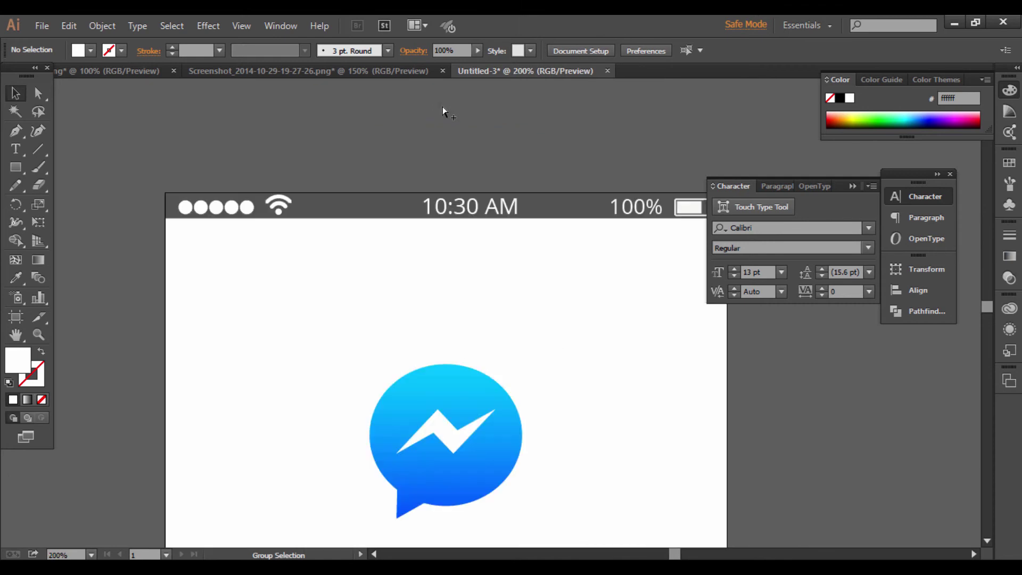
{"action": "left_click", "coordinate": [459, 216]}
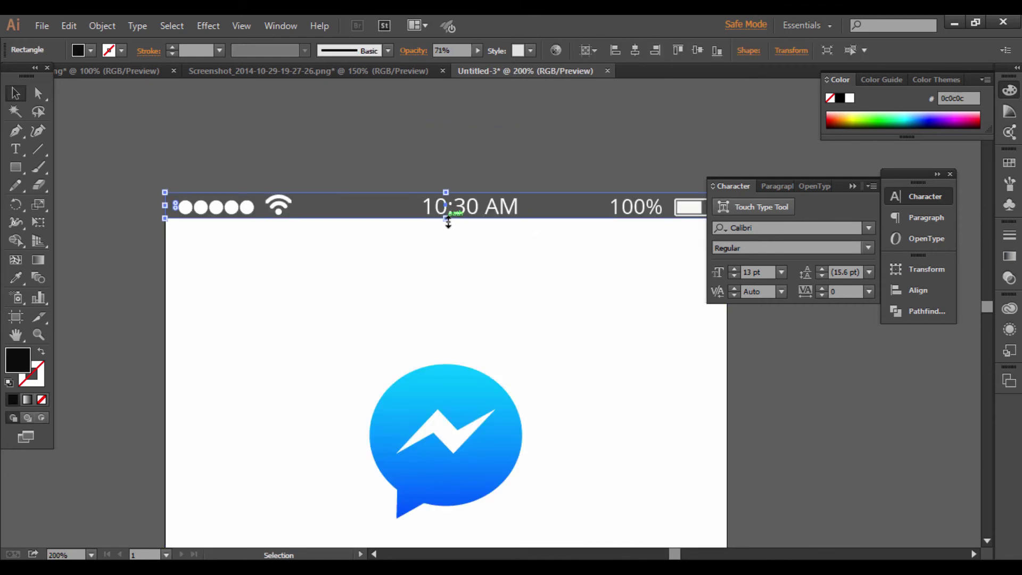
{"action": "left_click", "coordinate": [469, 213]}
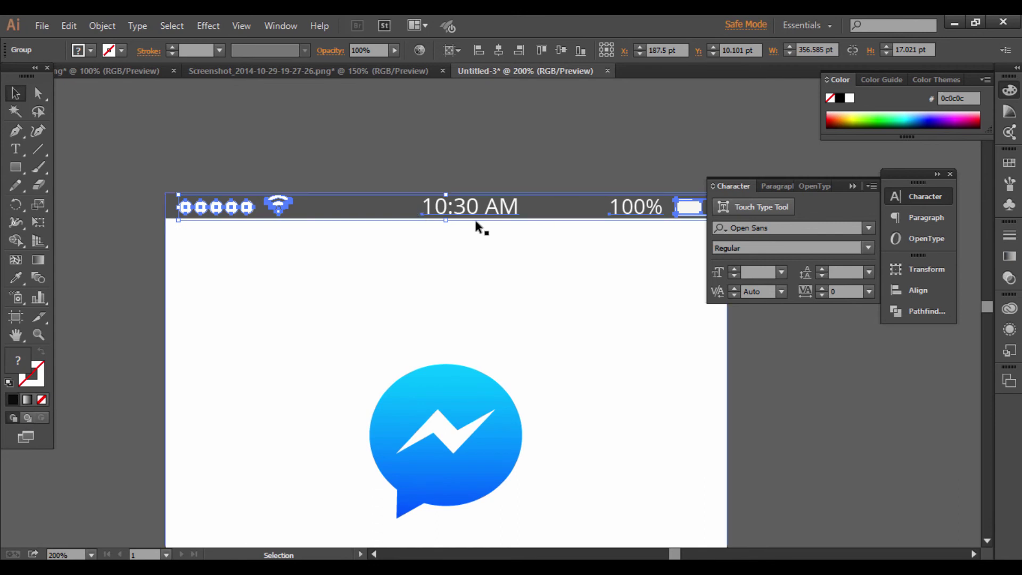
{"action": "left_click_drag", "start_coordinate": [521, 193], "coordinate": [522, 224]}
Fill the status-bar icons, time and battery solid black
{"action": "left_click", "coordinate": [515, 212]}
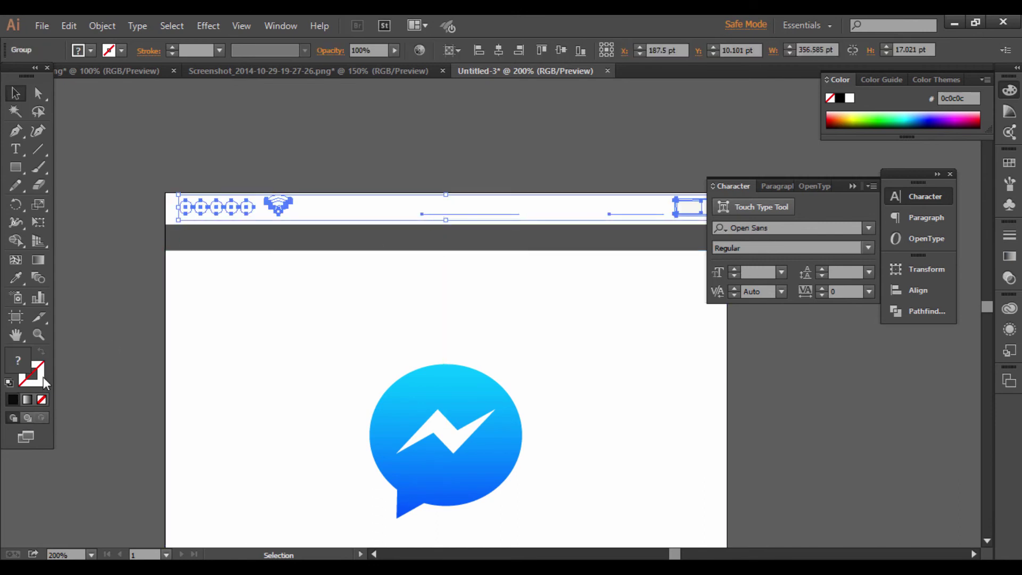
{"action": "left_click", "coordinate": [27, 399]}
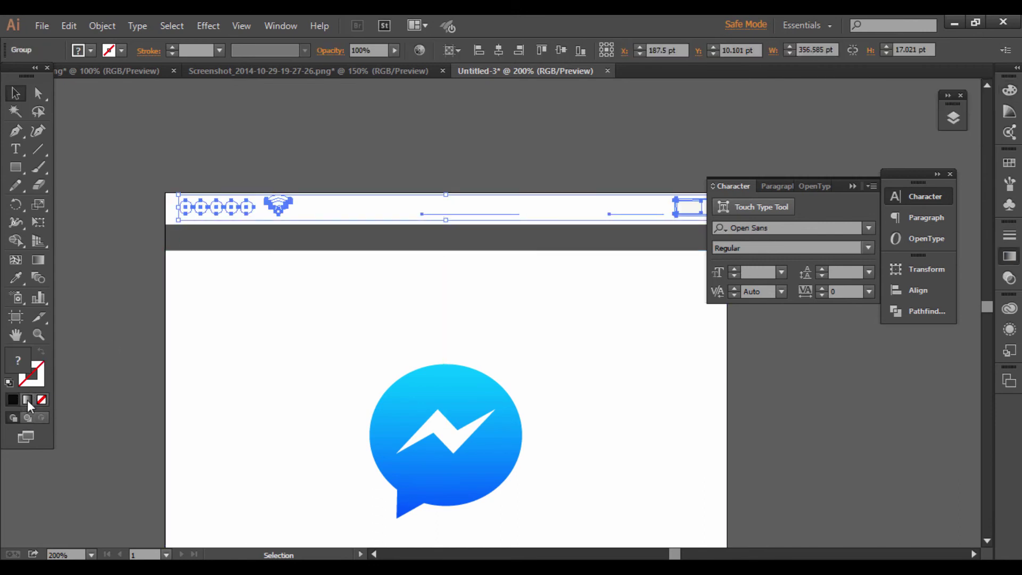
{"action": "left_click", "coordinate": [11, 400]}
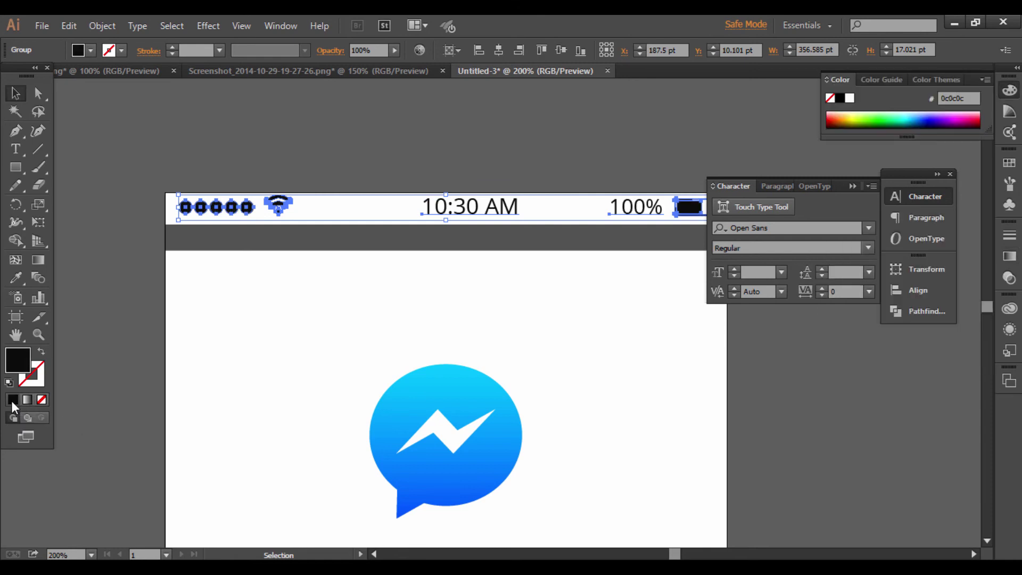
{"action": "left_click", "coordinate": [80, 139]}
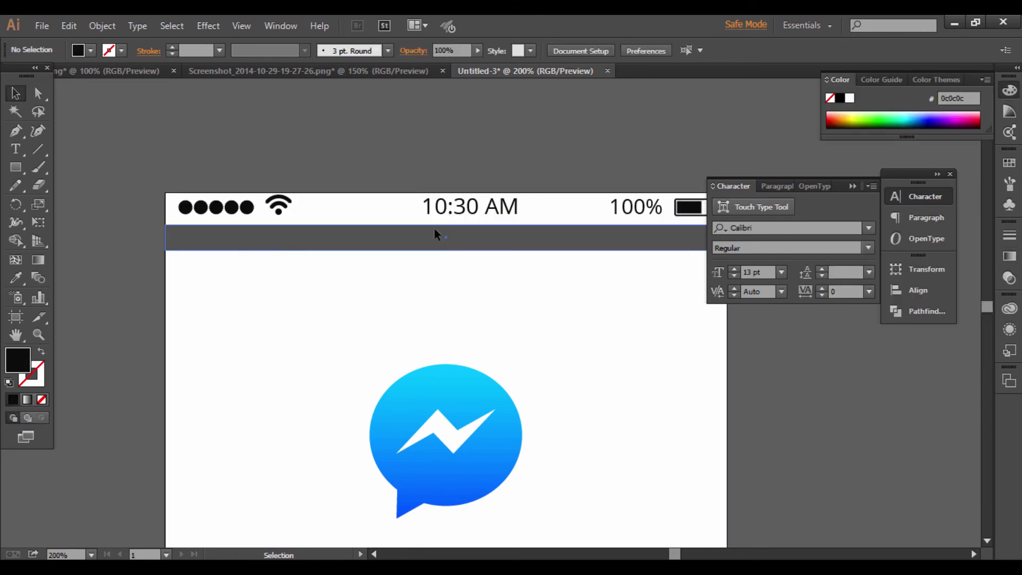
Delete the grey strip beneath the status bar
{"action": "left_click", "coordinate": [496, 242]}
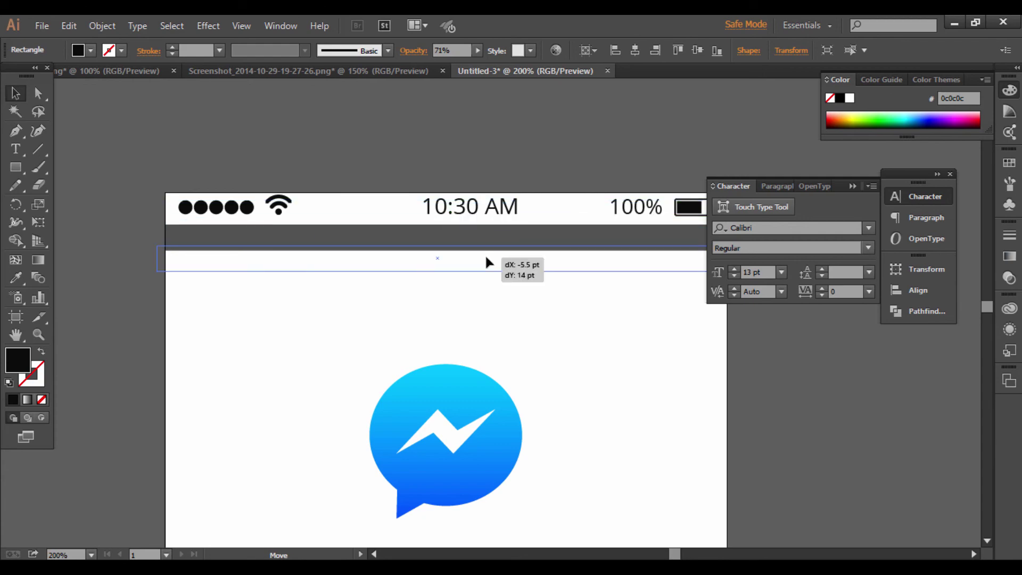
{"action": "key", "text": "Delete"}
{"action": "key", "text": "ctrl+minus"}
{"action": "key", "text": "v"}
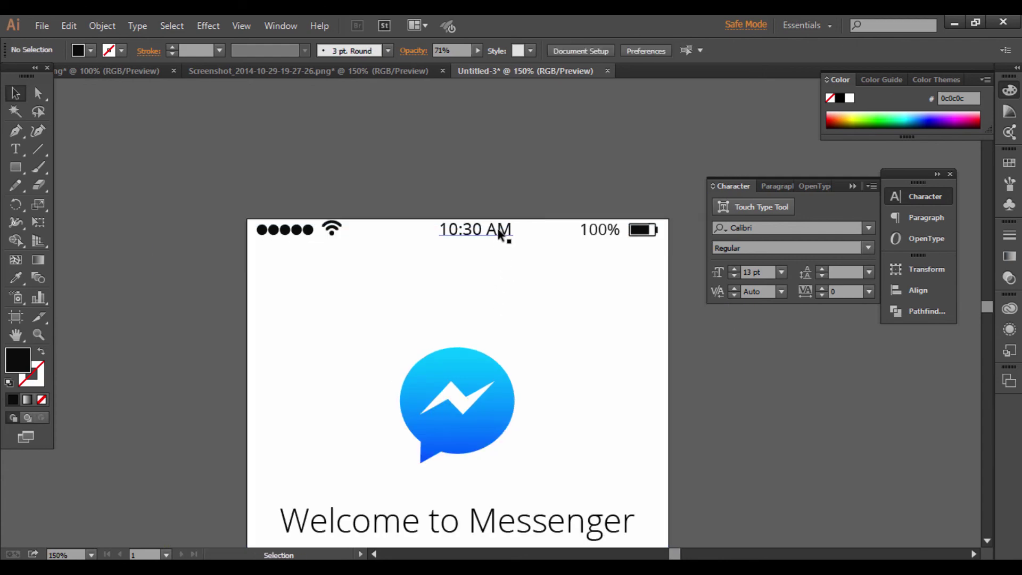
{"action": "left_click", "coordinate": [498, 231]}
{"action": "left_click", "coordinate": [497, 181]}
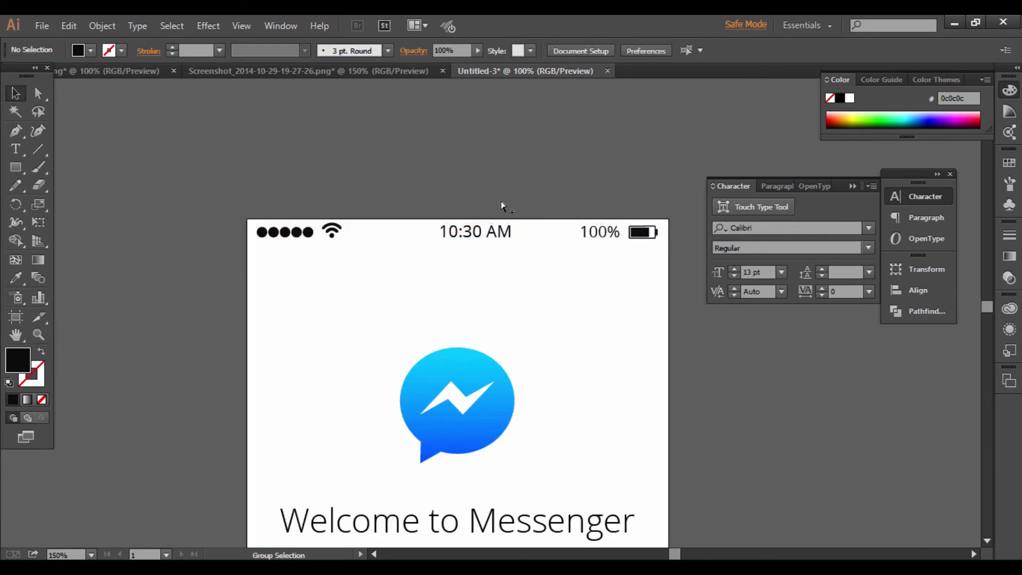
{"action": "scroll", "coordinate": [501, 205], "scroll_direction": "down", "scroll_amount": 3}
{"action": "scroll", "coordinate": [501, 205], "scroll_direction": "up", "scroll_amount": 1}
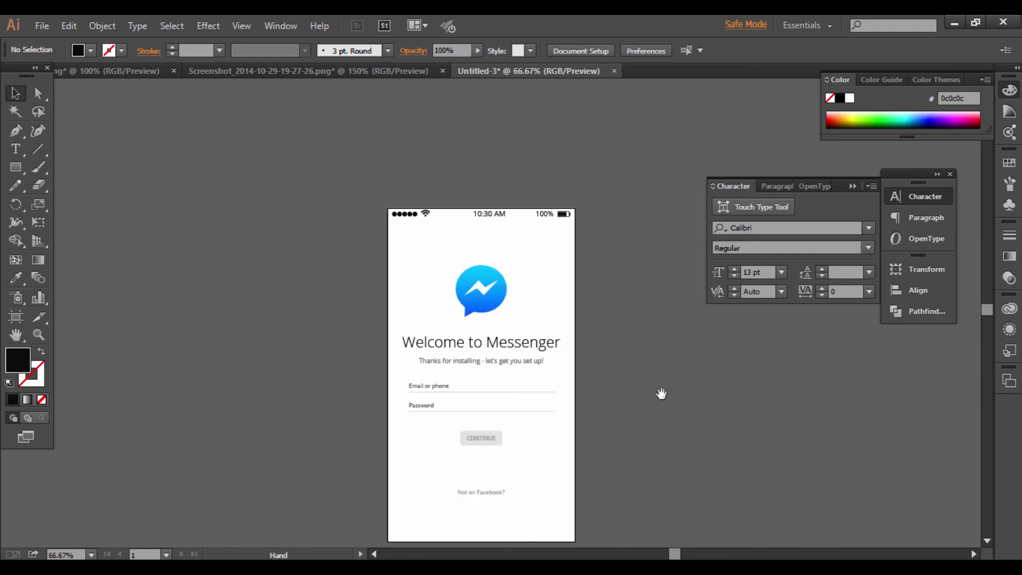
{"action": "left_click_drag", "start_coordinate": [661, 394], "coordinate": [644, 297]}
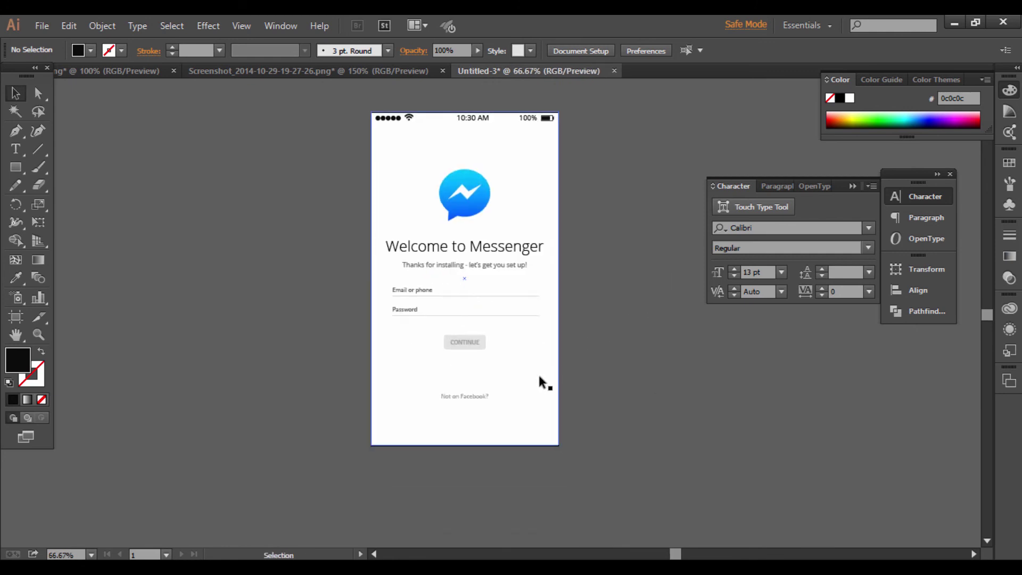
Set the 'Not on Facebook?' link to 15 pt and re-centre it horizontally with Horizontal Align Center
{"action": "scroll", "coordinate": [554, 439], "scroll_direction": "up", "scroll_amount": 1}
{"action": "mouse_move", "coordinate": [608, 355]}
{"action": "left_mouse_down"}
{"action": "mouse_move", "coordinate": [625, 398]}
{"action": "mouse_move", "coordinate": [649, 419]}
{"action": "left_mouse_up"}
{"action": "left_click", "coordinate": [485, 437]}
{"action": "left_click", "coordinate": [671, 48]}
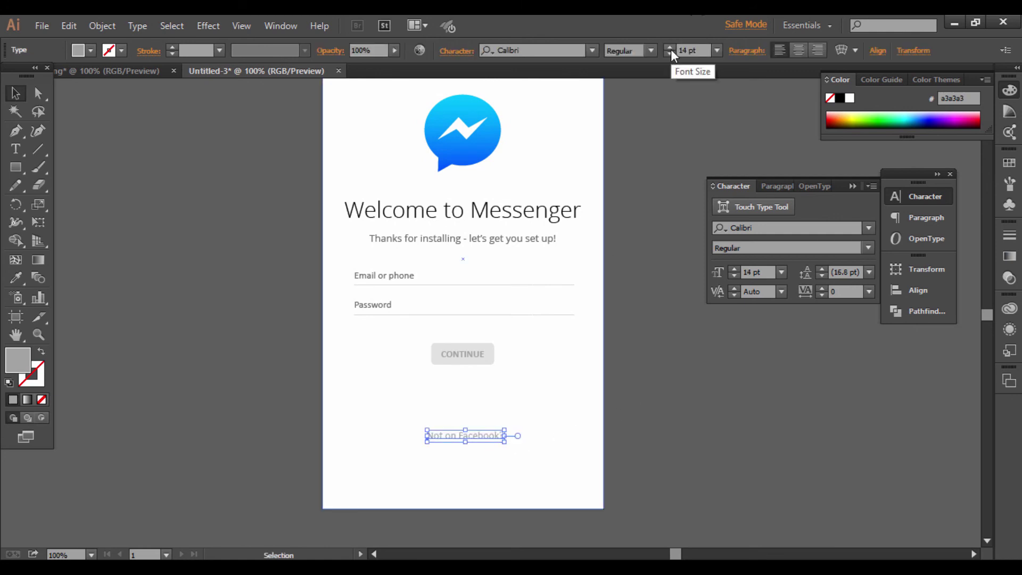
{"action": "left_click", "coordinate": [478, 427]}
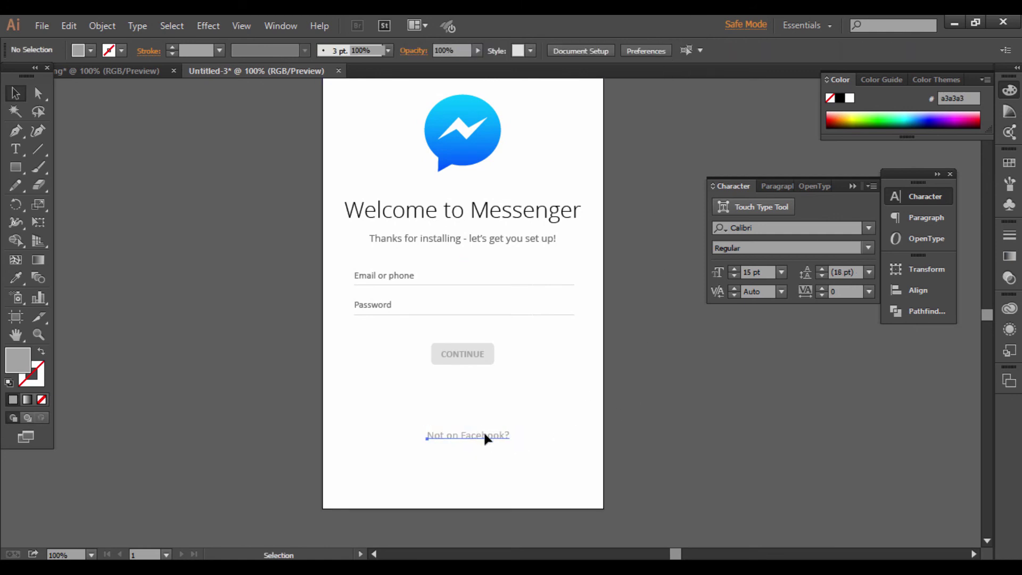
{"action": "left_click", "coordinate": [483, 430], "text": "shift"}
{"action": "left_click", "coordinate": [681, 378]}
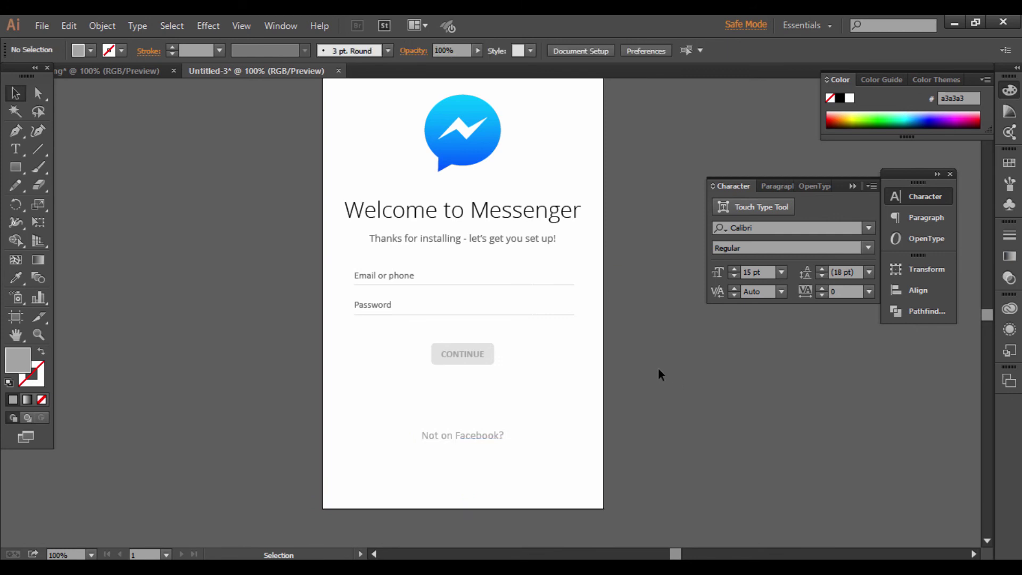
{"action": "scroll", "coordinate": [595, 286], "scroll_direction": "down", "scroll_amount": 1}
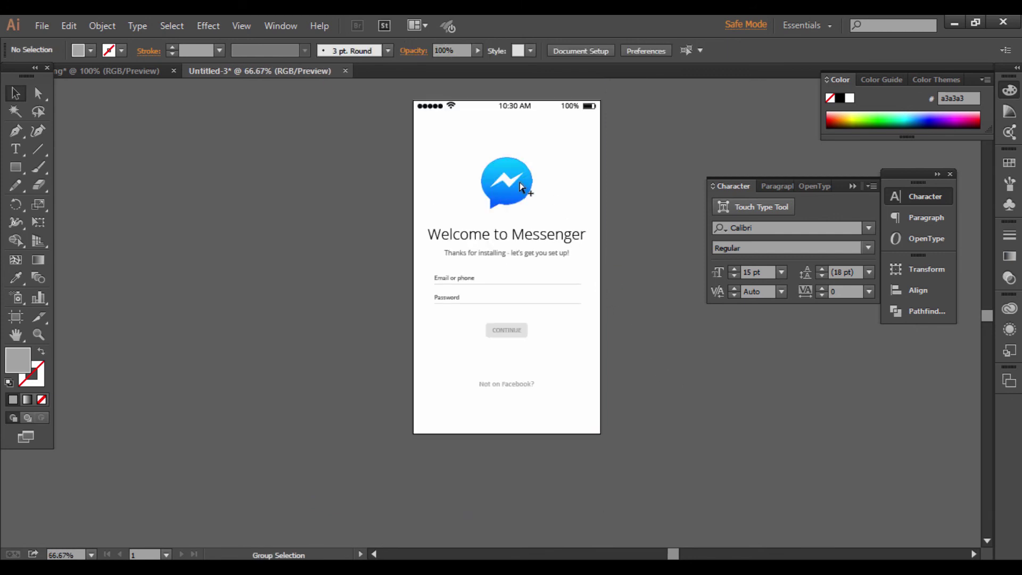
{"action": "scroll", "coordinate": [529, 256], "scroll_direction": "up", "scroll_amount": 1}
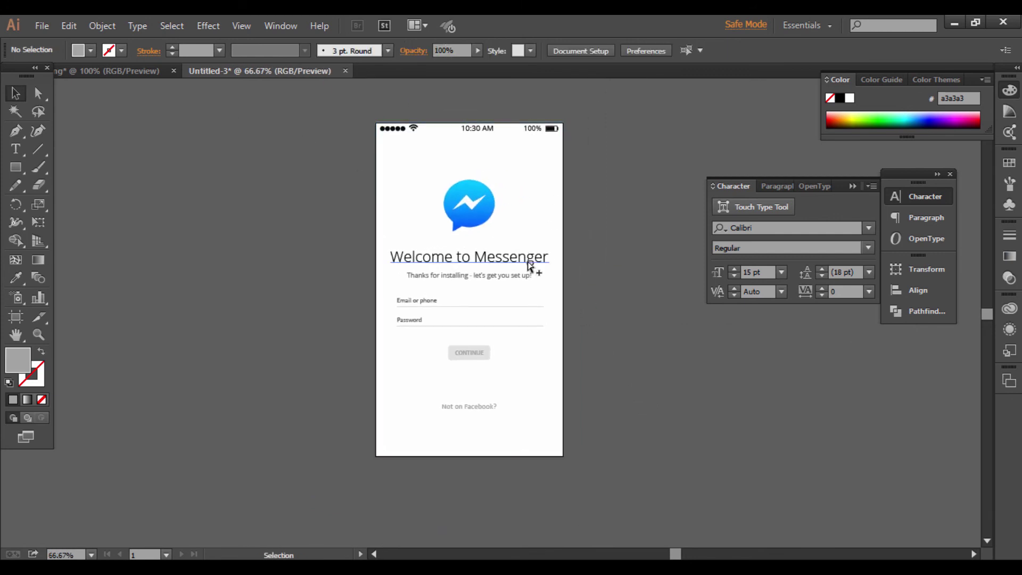